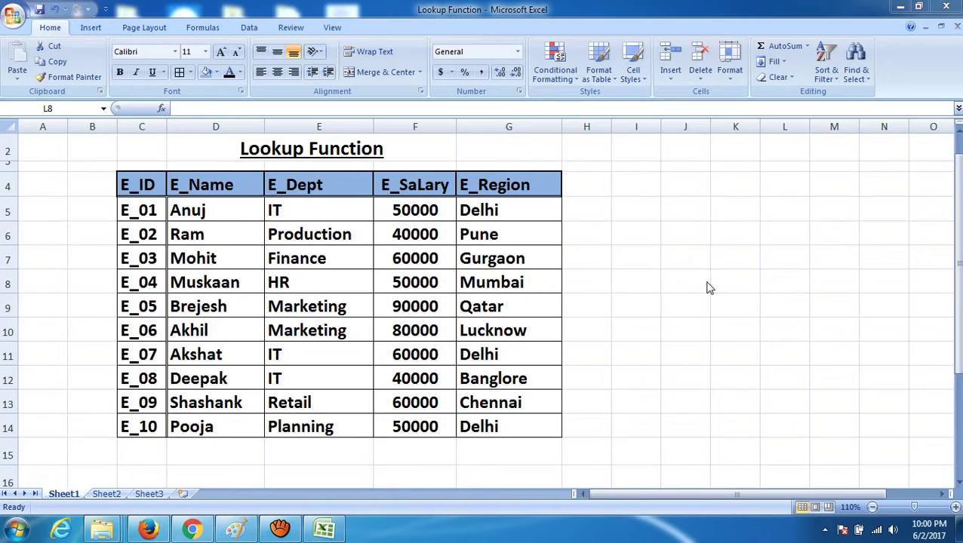
# Step: Merge and center cells K4:L4 and enter the label "Vlookup" in the merged cell
pyautogui.click(734, 185)
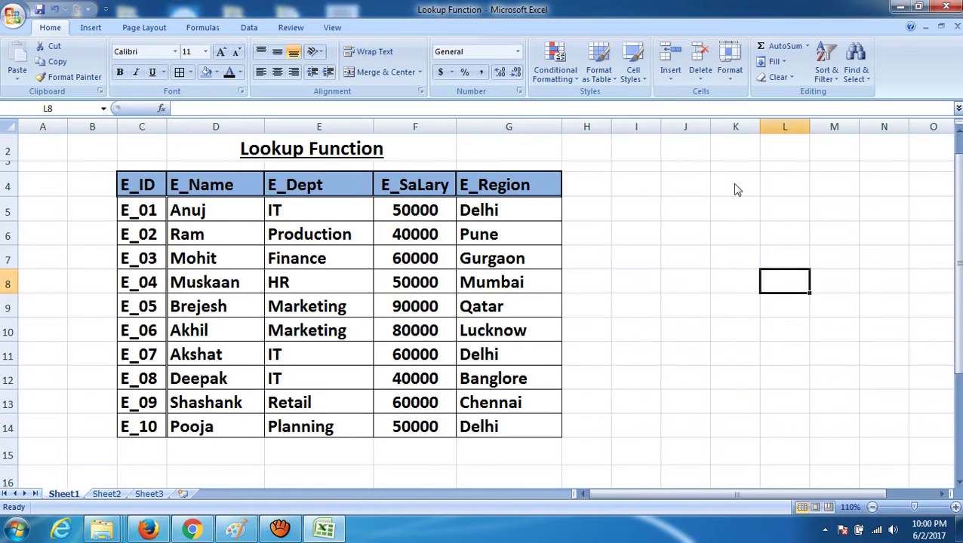
pyautogui.moveTo(744, 185); pyautogui.dragTo(803, 184)
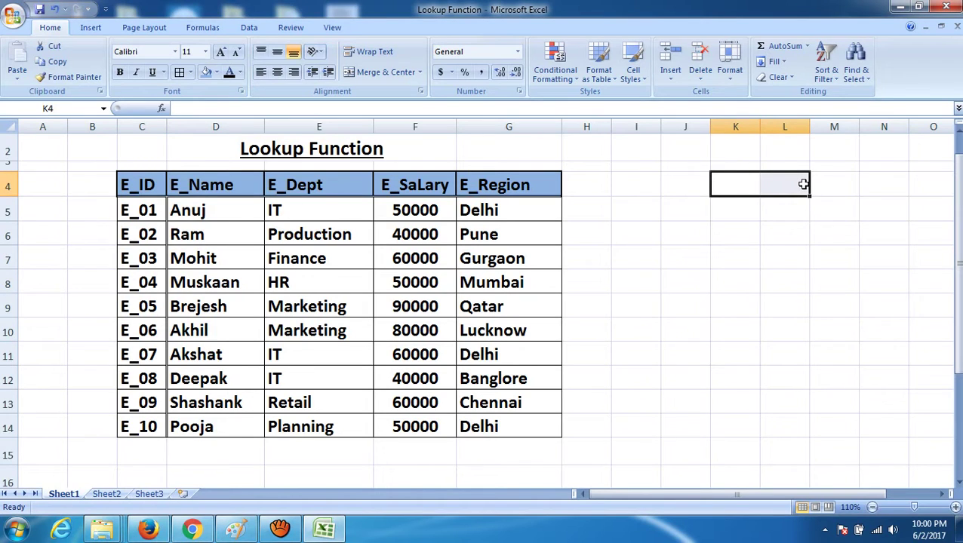
pyautogui.click(388, 71)
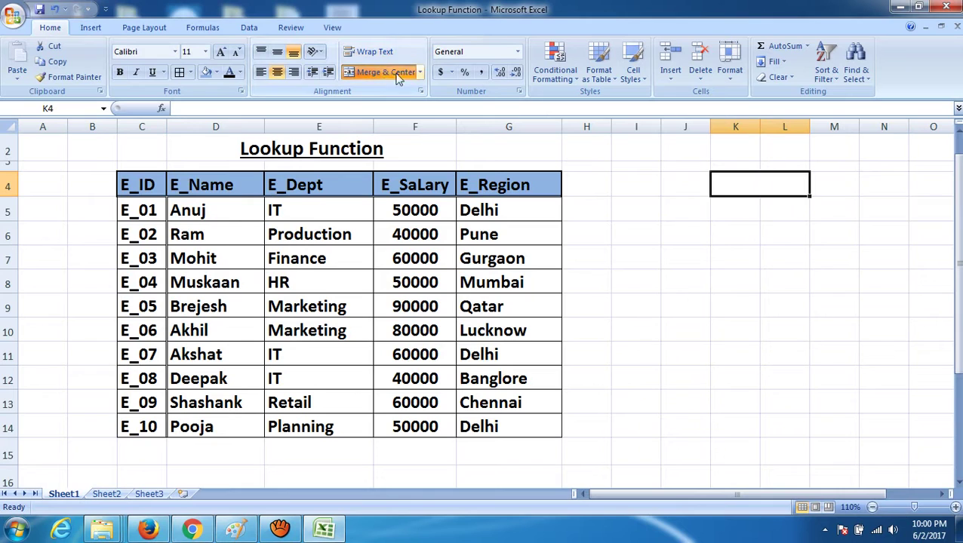
pyautogui.write('V')
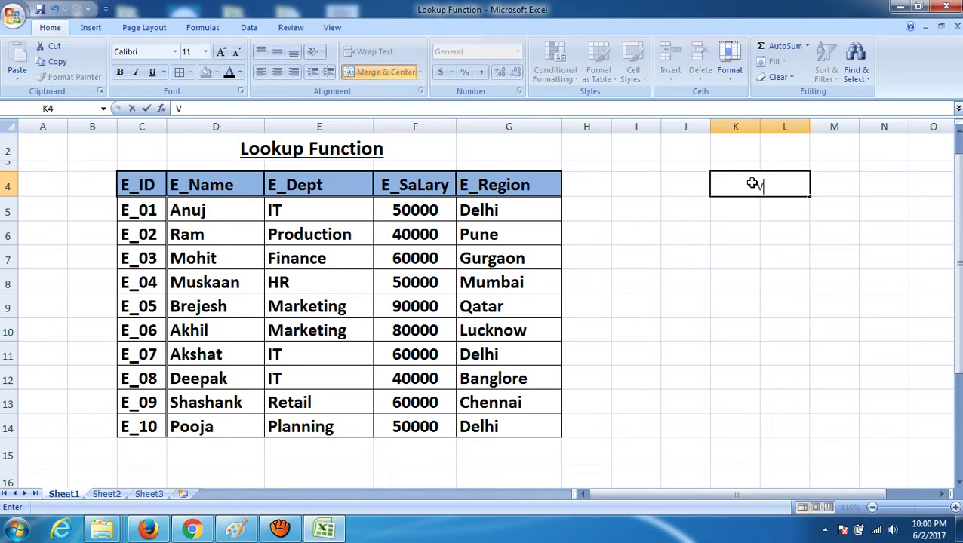
pyautogui.write('lookup')
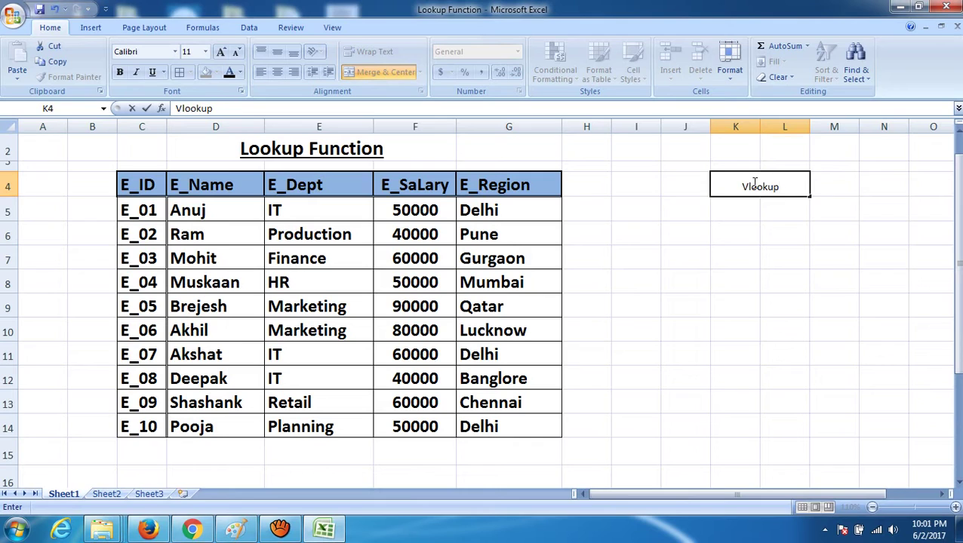
pyautogui.click(893, 285)
# Step: Merge and center cells K5:L5 and enter the label "Hlookup" in the merged cell
pyautogui.moveTo(752, 210); pyautogui.dragTo(775, 212)
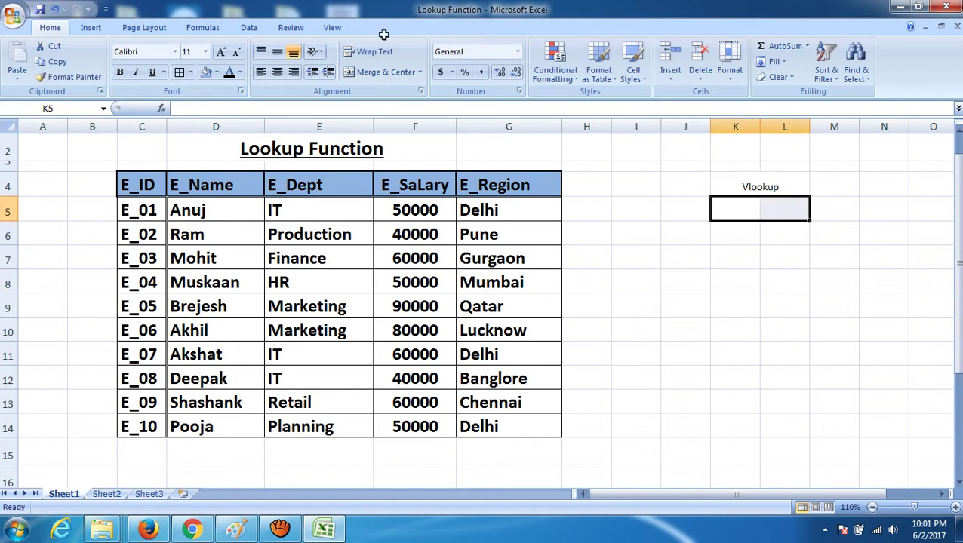
pyautogui.click(382, 72)
pyautogui.write('H')
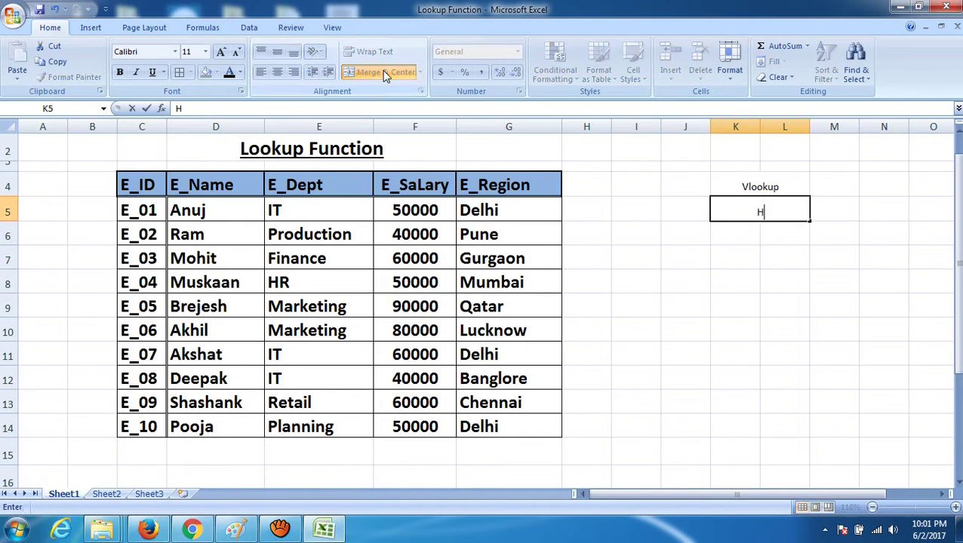
pyautogui.write('lookup')
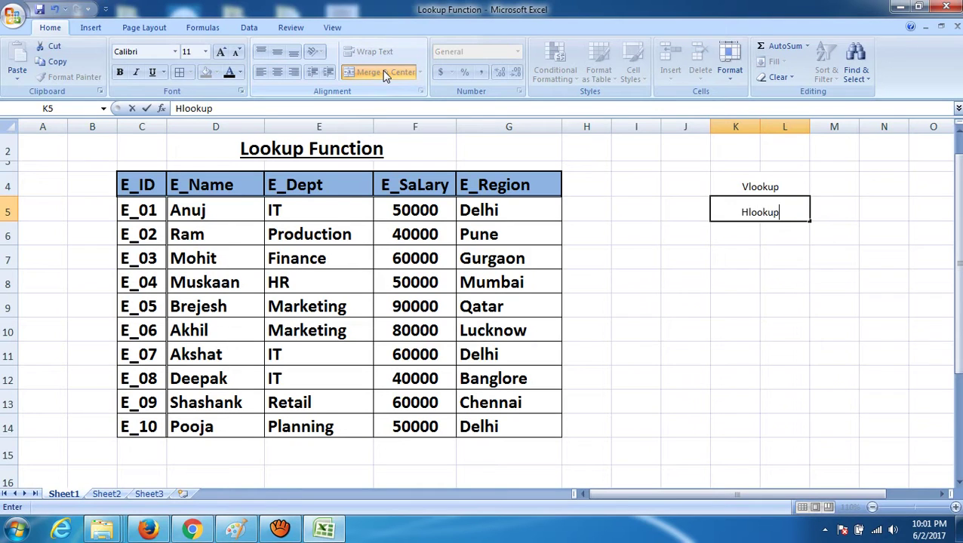
pyautogui.click(861, 261)
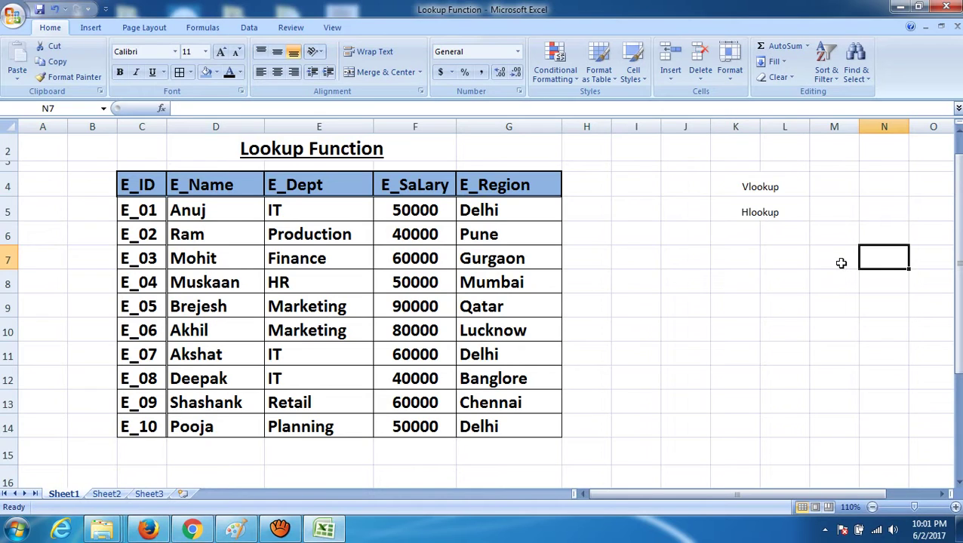
pyautogui.click(841, 263)
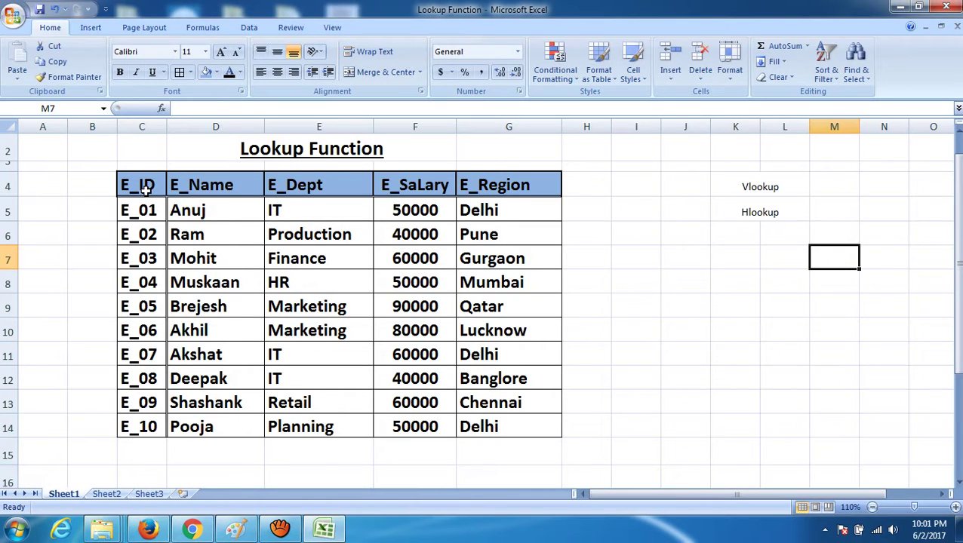
# Step: Examine the employee table's columns C to G and its data rows 5 to 14
pyautogui.click(147, 125)
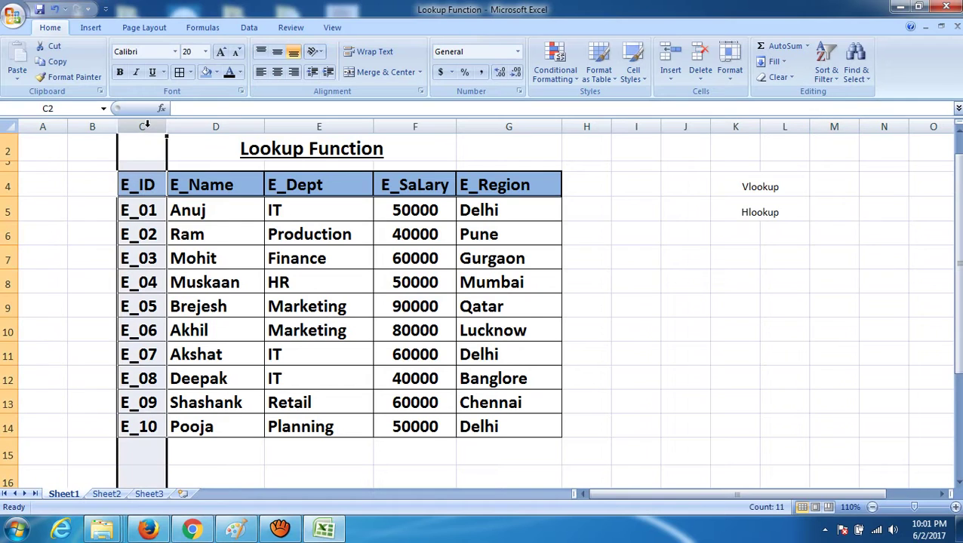
pyautogui.click(215, 125)
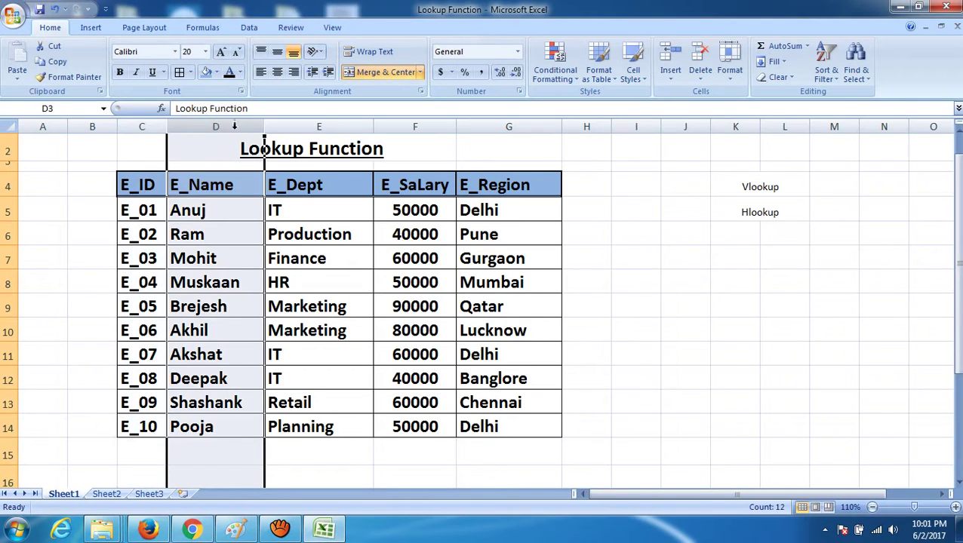
pyautogui.click(320, 125)
pyautogui.click(417, 126)
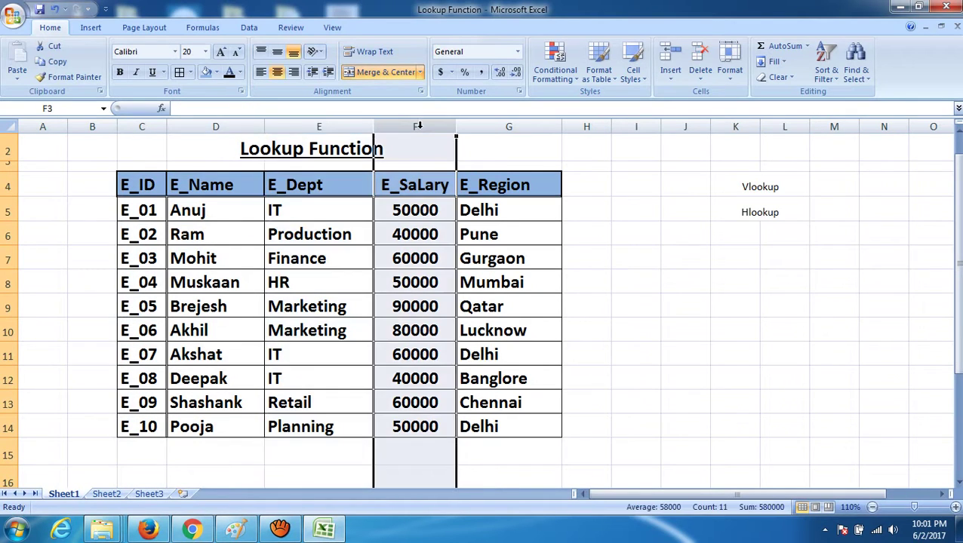
pyautogui.click(510, 126)
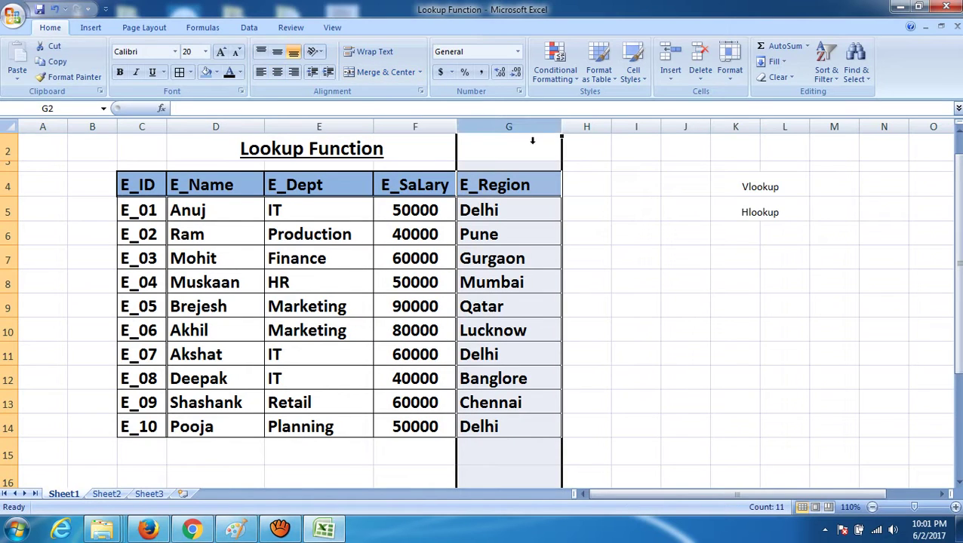
pyautogui.click(655, 223)
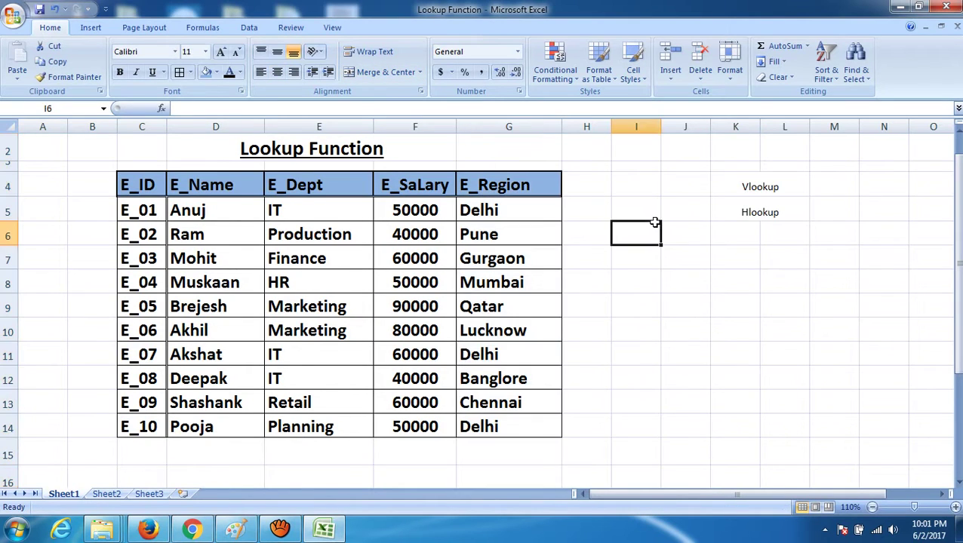
pyautogui.moveTo(9, 211); pyautogui.dragTo(9, 428)
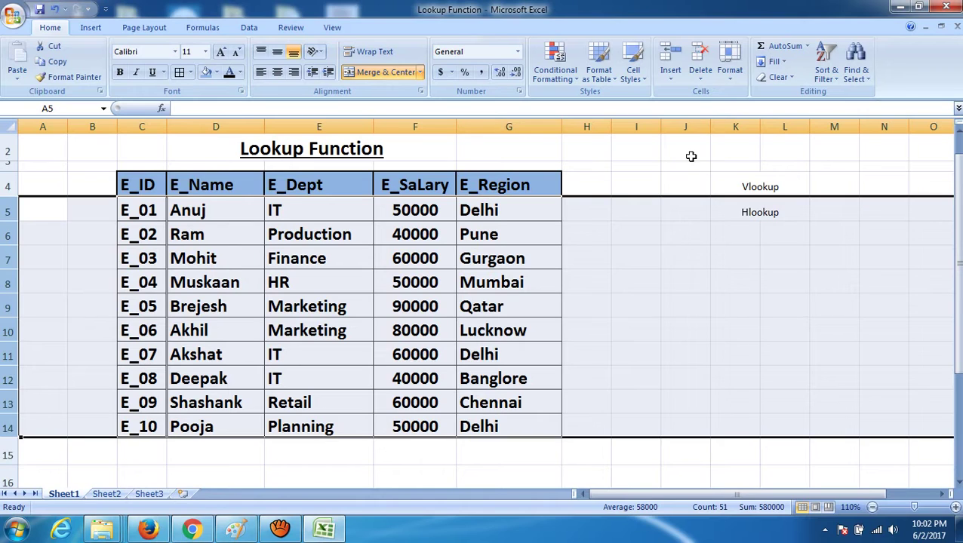
pyautogui.click(691, 157)
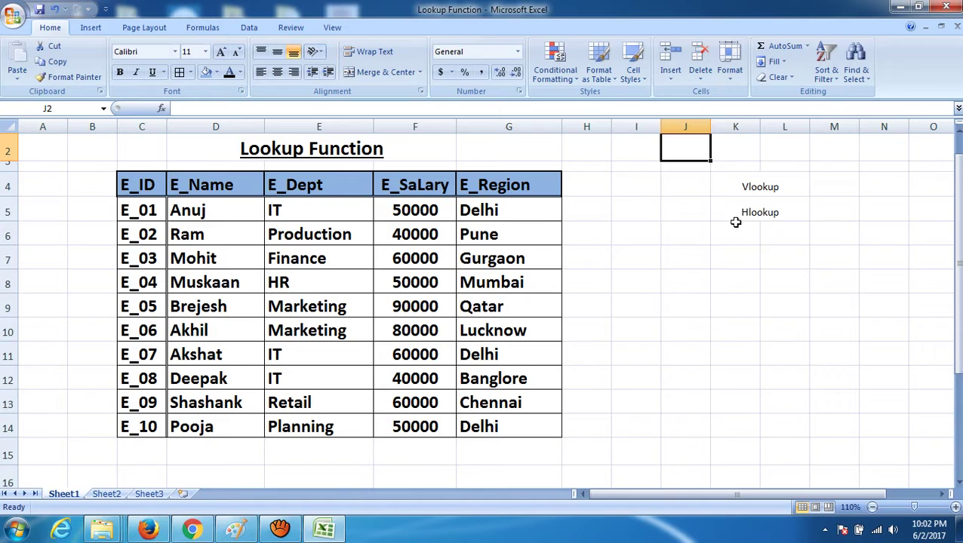
# Step: Compare the Employee Details form fields on Sheet2 with the employee IDs and records in the Sheet1 table
pyautogui.moveTo(958, 200)
pyautogui.mouseDown()
pyautogui.moveTo(960, 183)
pyautogui.moveTo(960, 258)
pyautogui.moveTo(961, 212)
pyautogui.mouseUp()
pyautogui.click(106, 493)
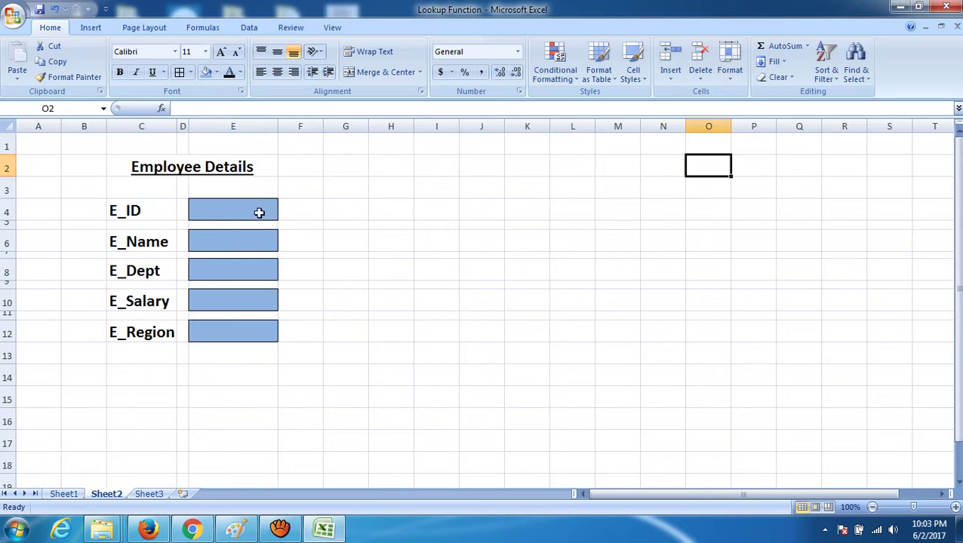
pyautogui.click(65, 494)
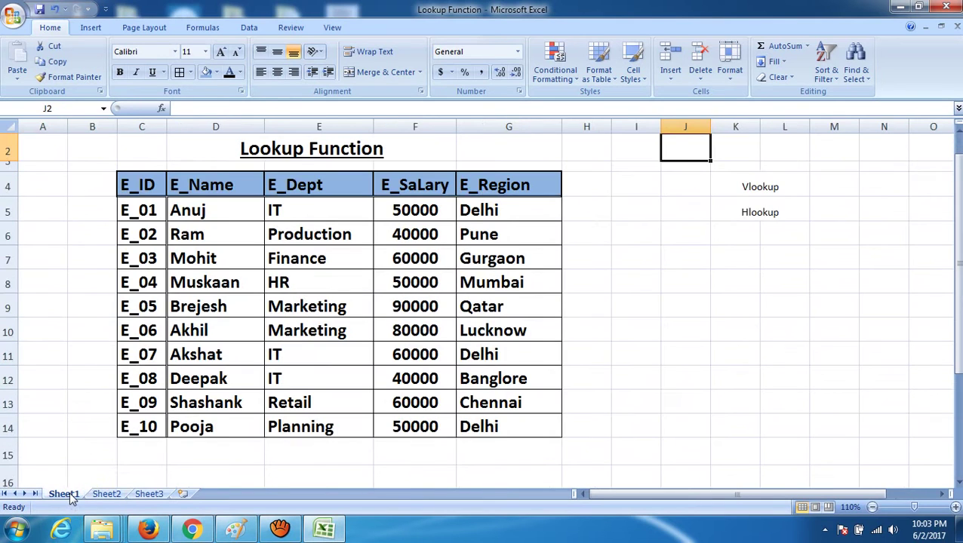
pyautogui.click(155, 210)
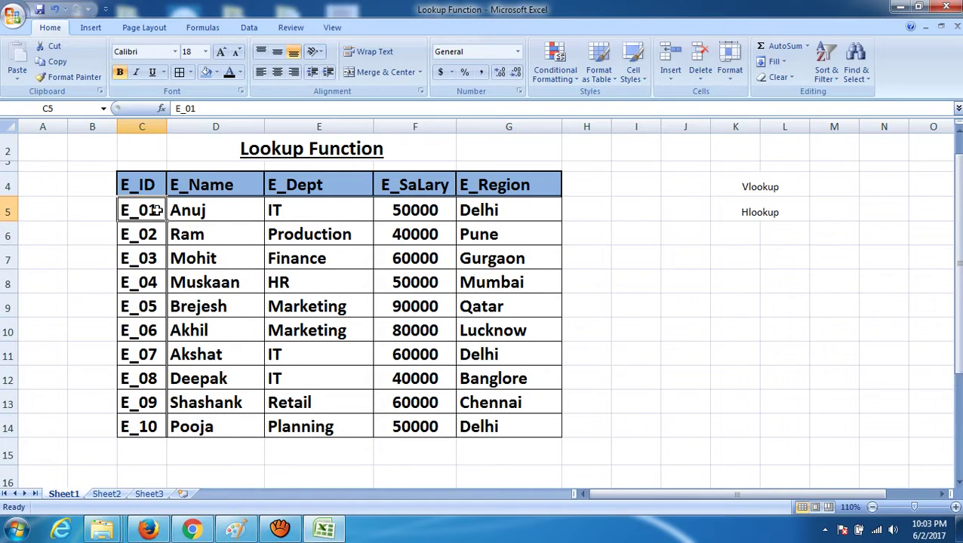
pyautogui.click(150, 283)
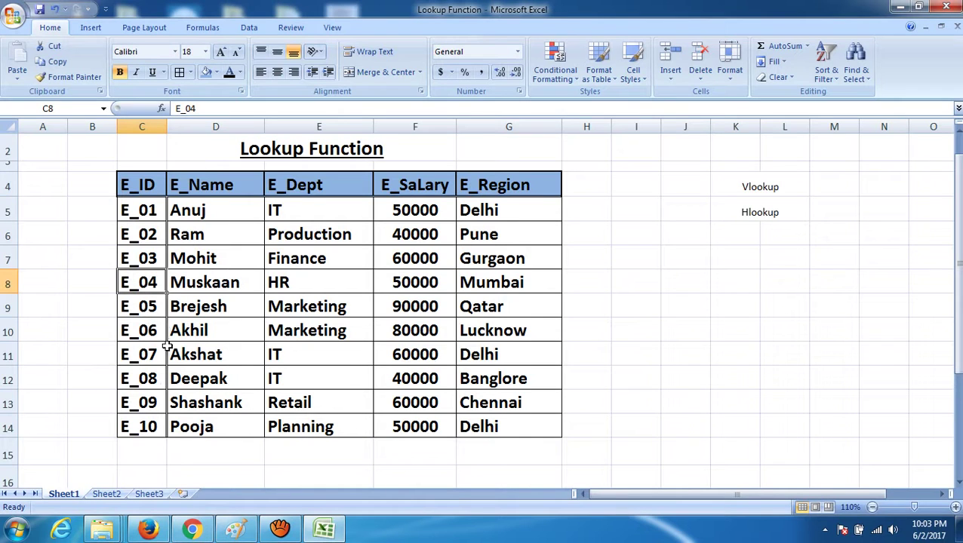
pyautogui.click(108, 494)
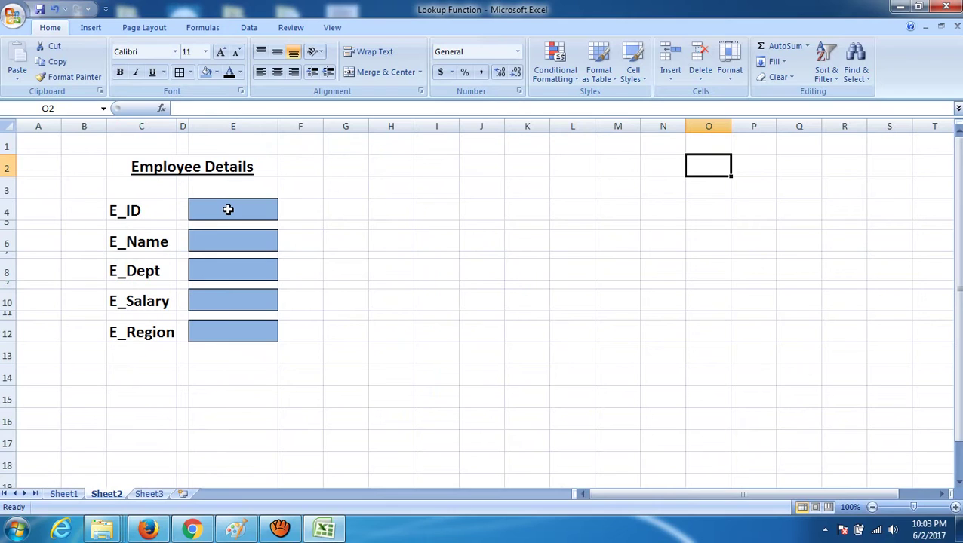
pyautogui.click(228, 210)
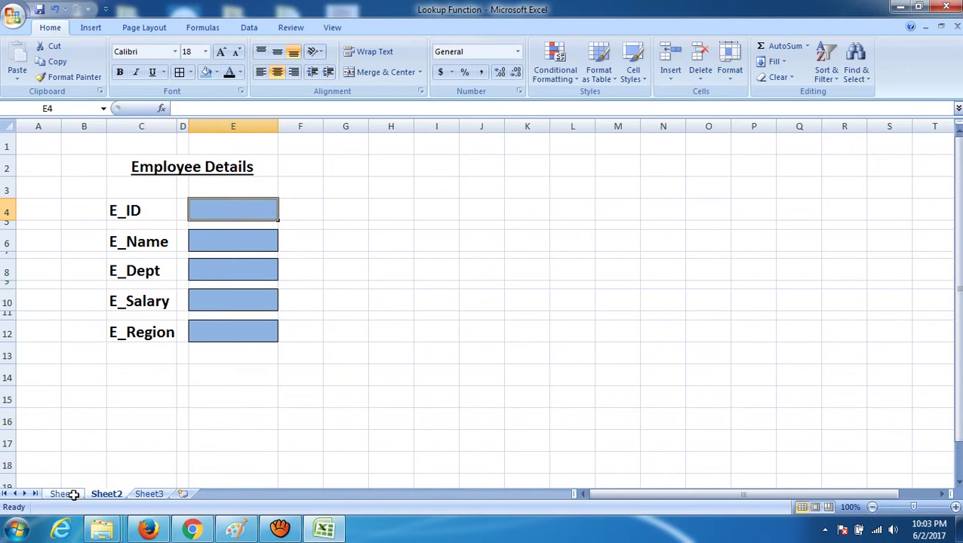
pyautogui.click(69, 495)
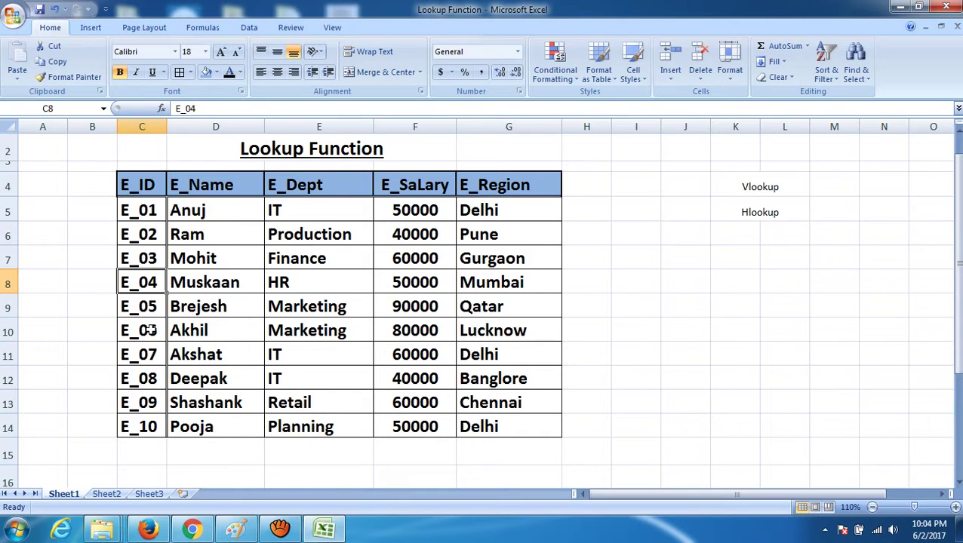
pyautogui.click(106, 494)
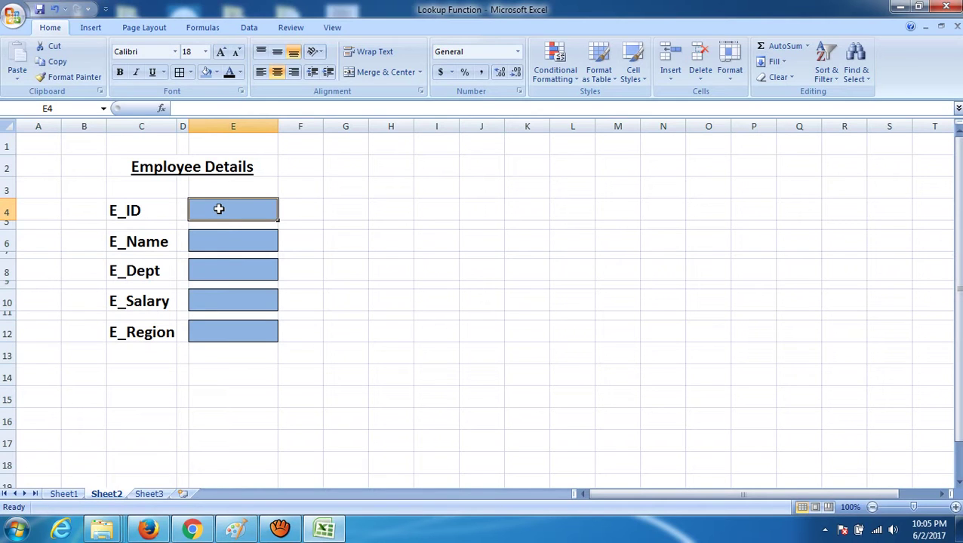
pyautogui.click(215, 242)
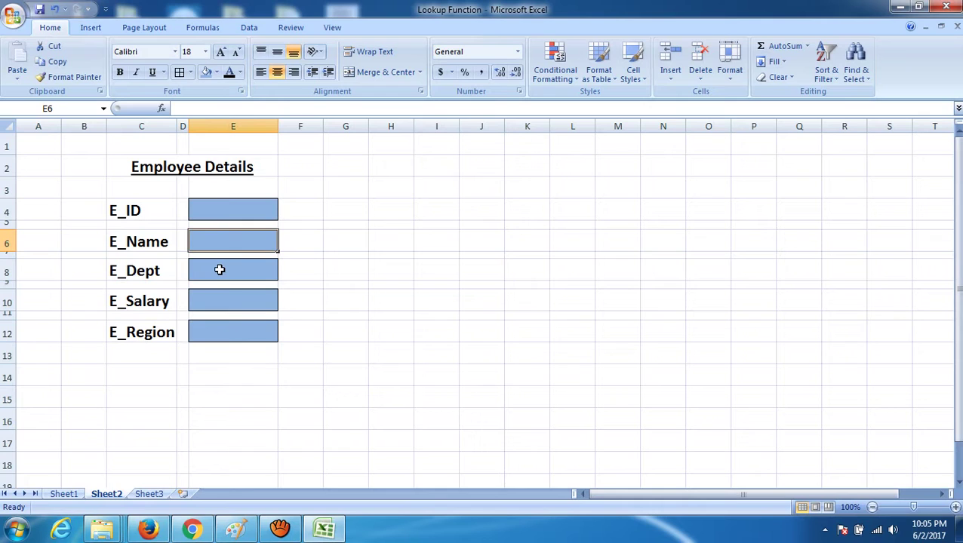
pyautogui.click(219, 270)
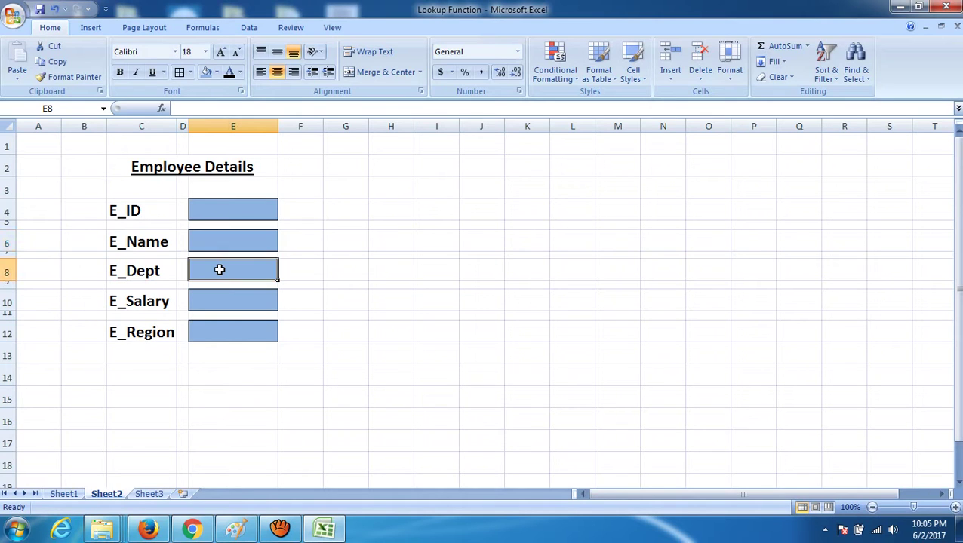
pyautogui.click(225, 300)
pyautogui.click(231, 336)
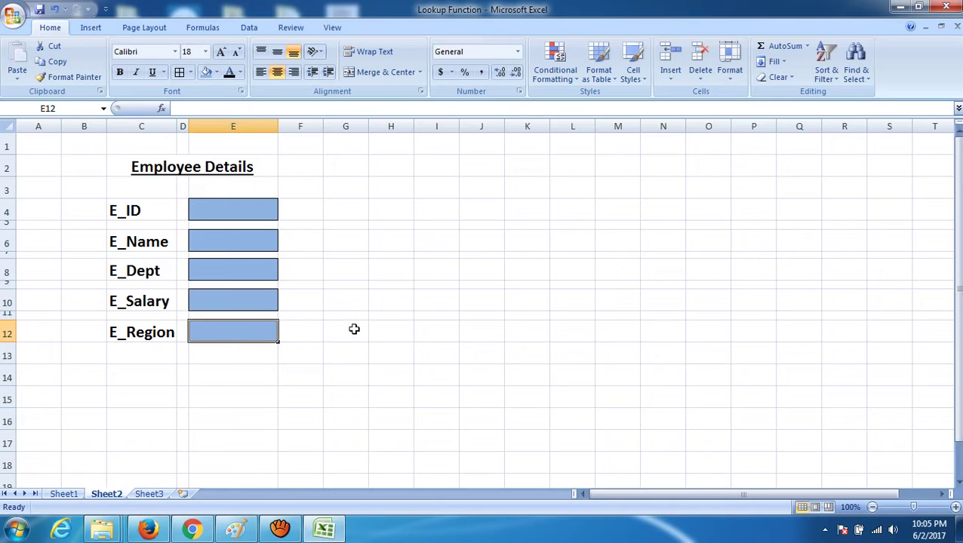
# Step: Enter the formula =Vlookup(E4,Sheet1!C4:G14,2) in the E_Name cell E6 of the Employee Details form
pyautogui.doubleClick(237, 241)
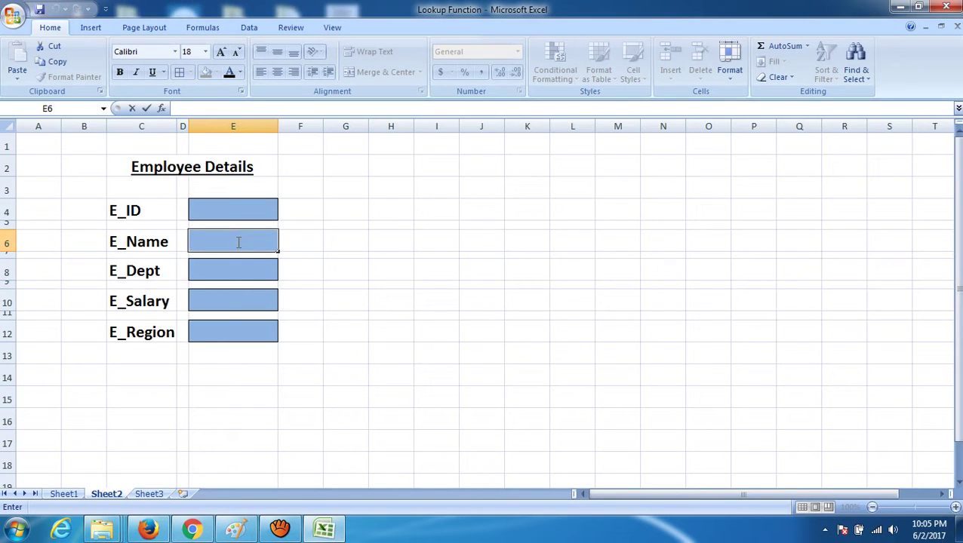
pyautogui.write('=')
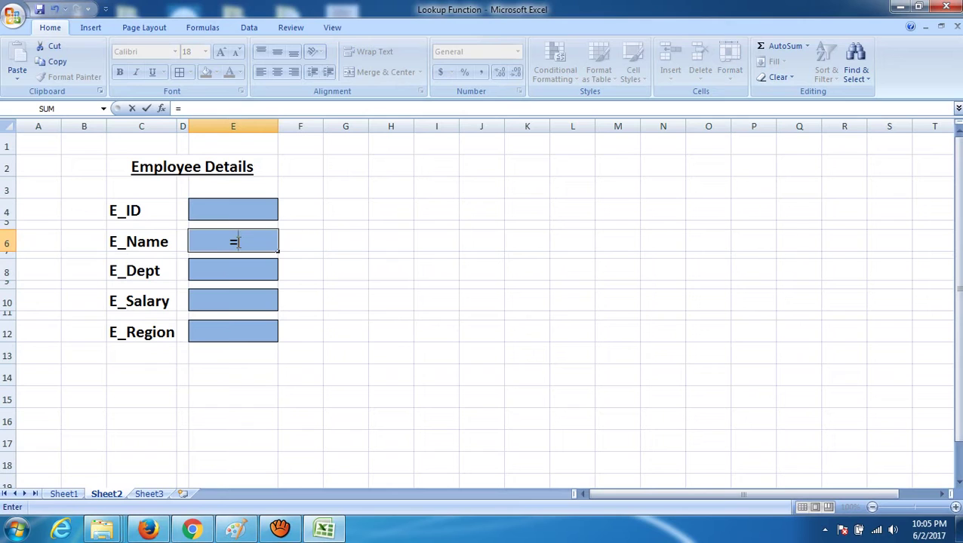
pyautogui.write('V')
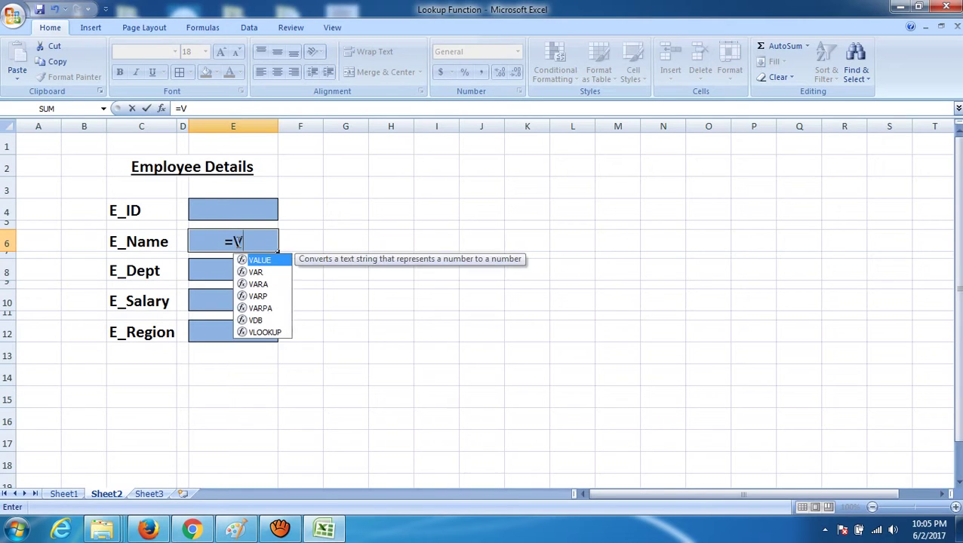
pyautogui.write('lookup(')
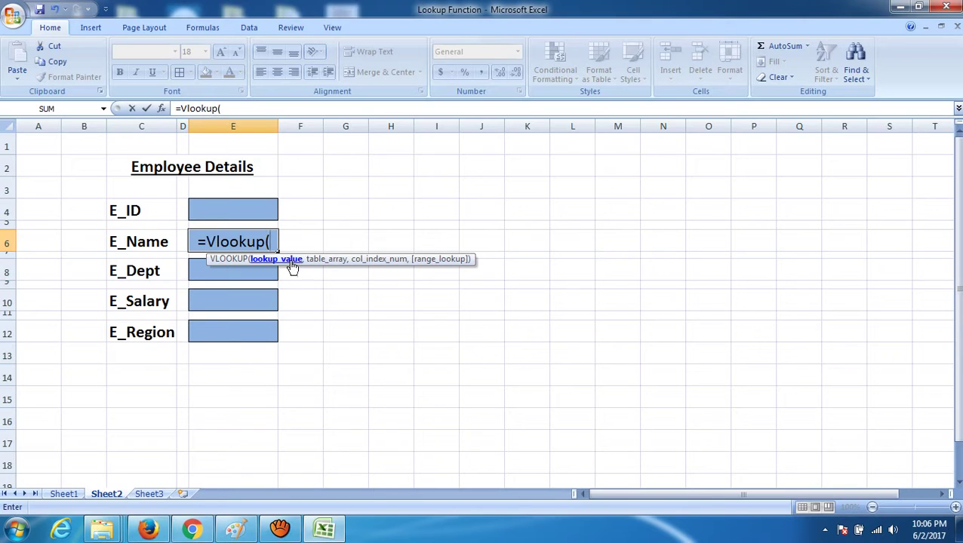
pyautogui.click(253, 212)
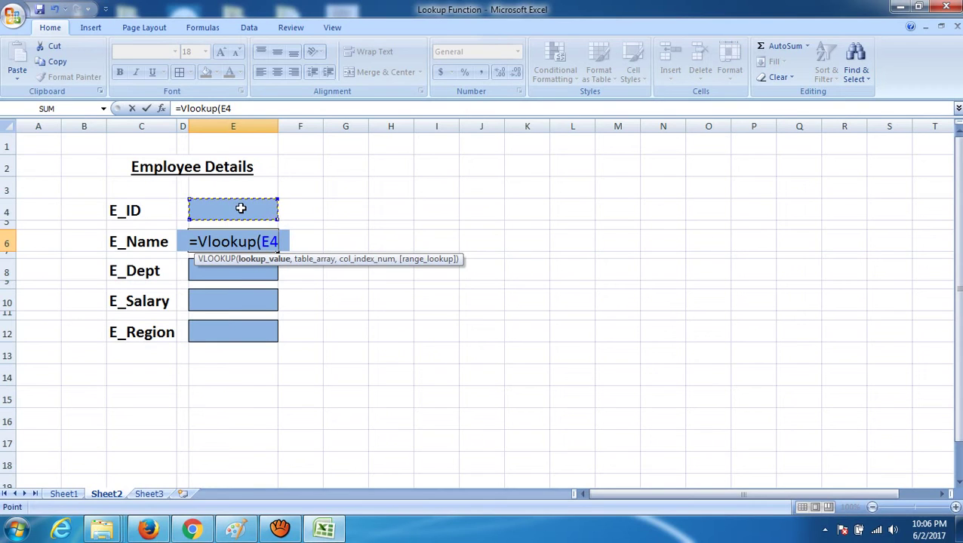
pyautogui.write(',')
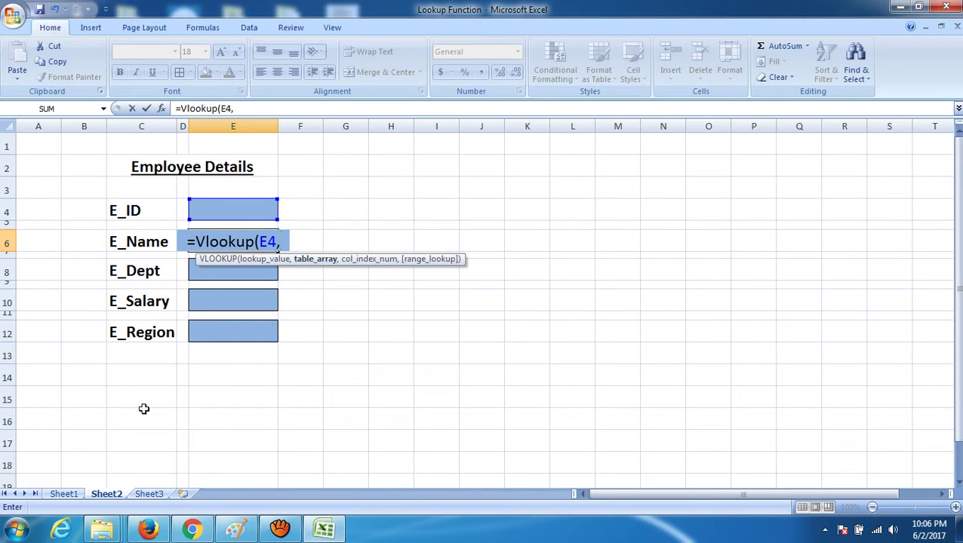
pyautogui.click(75, 494)
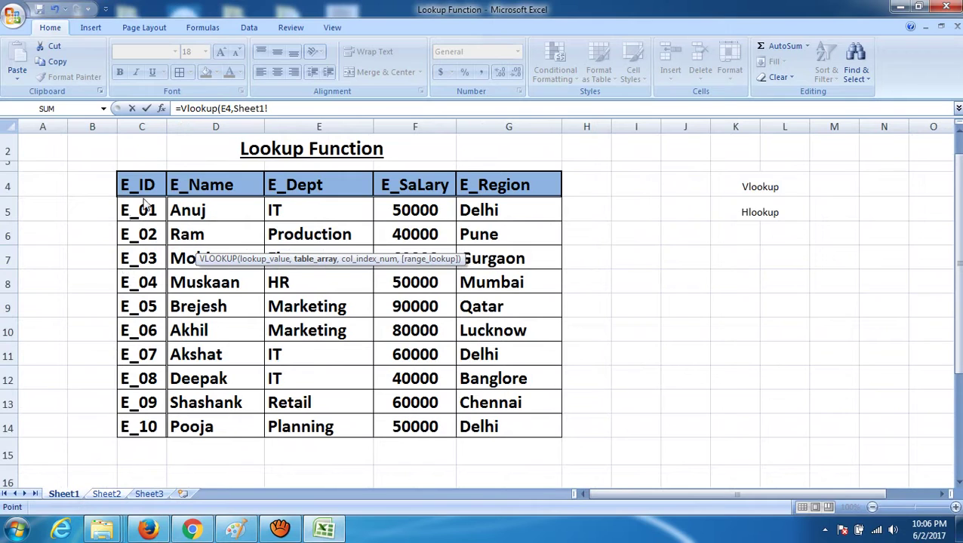
pyautogui.moveTo(148, 185); pyautogui.dragTo(525, 428)
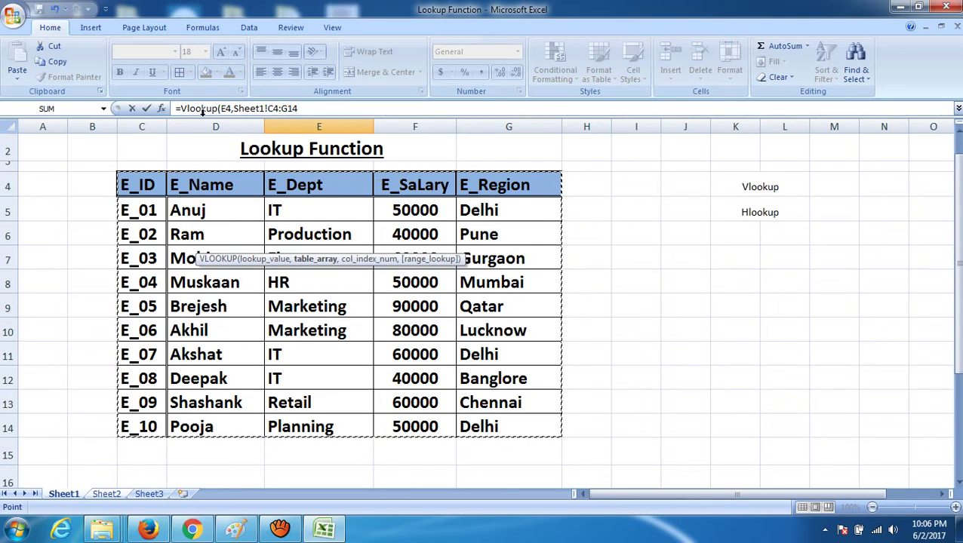
pyautogui.click(308, 109)
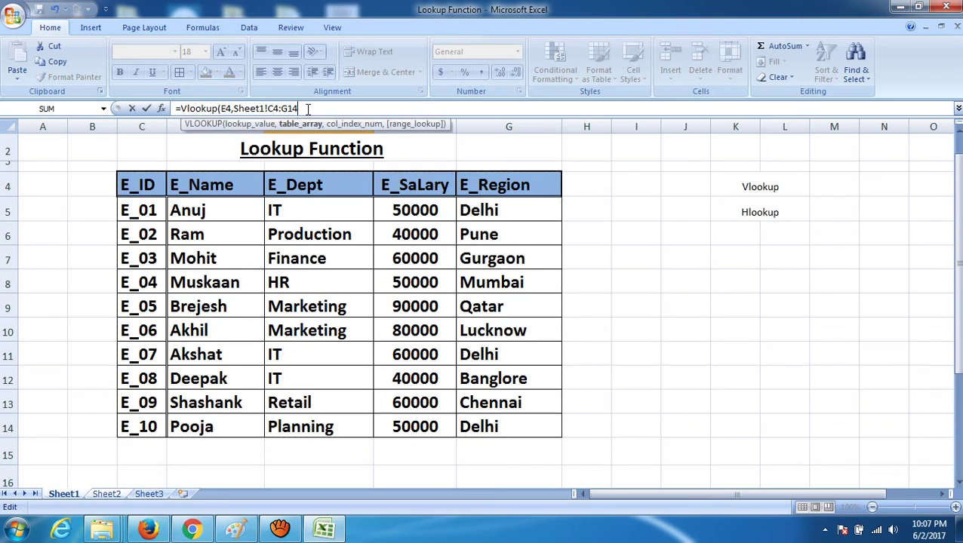
pyautogui.write(',')
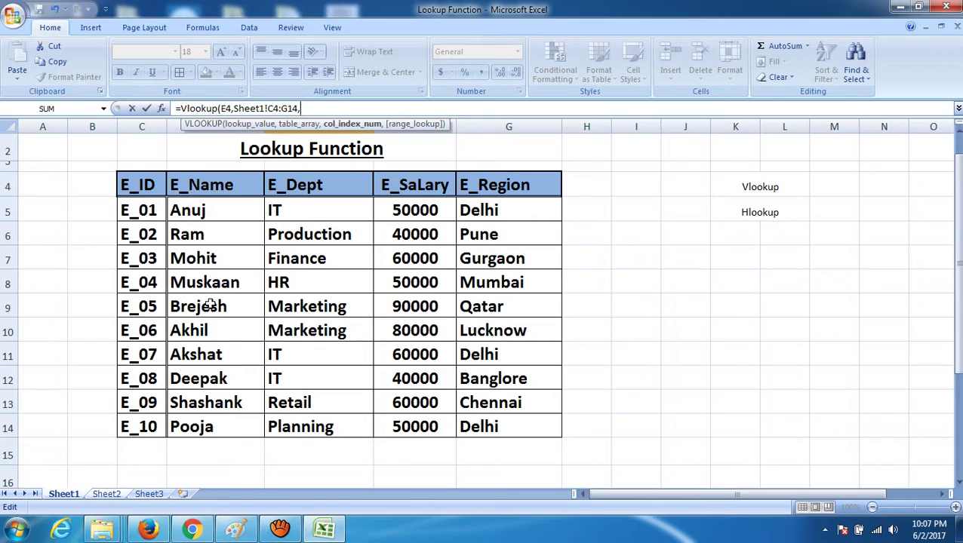
pyautogui.write('2')
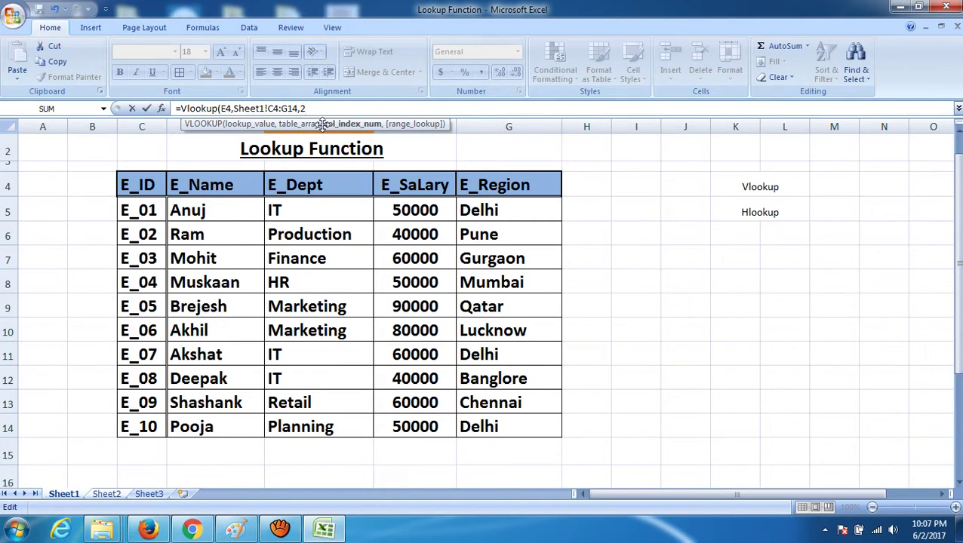
pyautogui.press('Return')
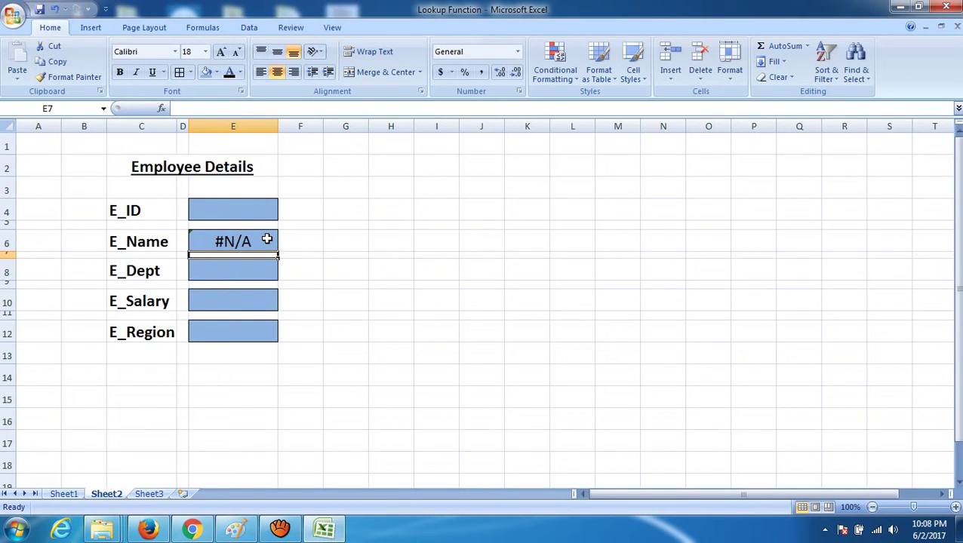
# Step: Examine the Sheet1 table C4:G14 and count its columns from E_ID to find the column index of E_Dept
pyautogui.click(257, 211)
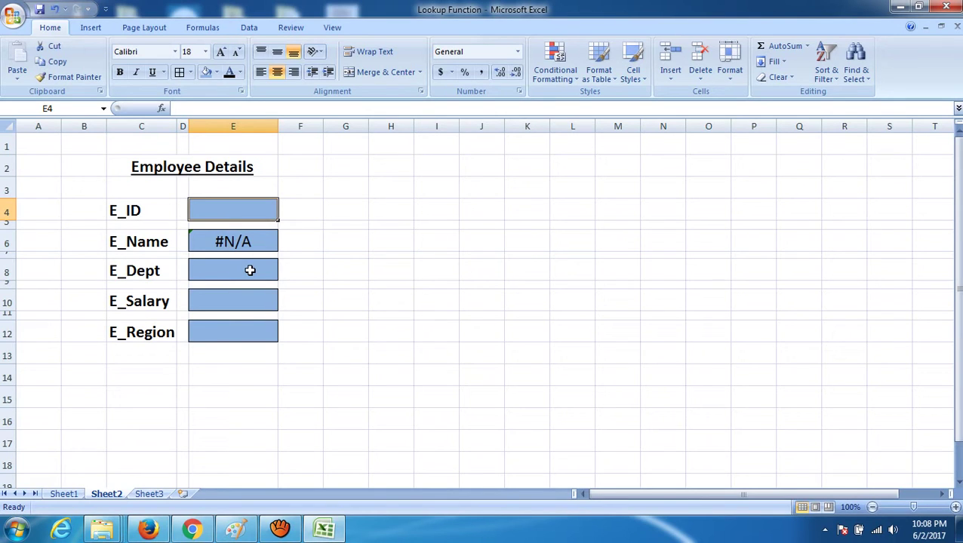
pyautogui.click(64, 495)
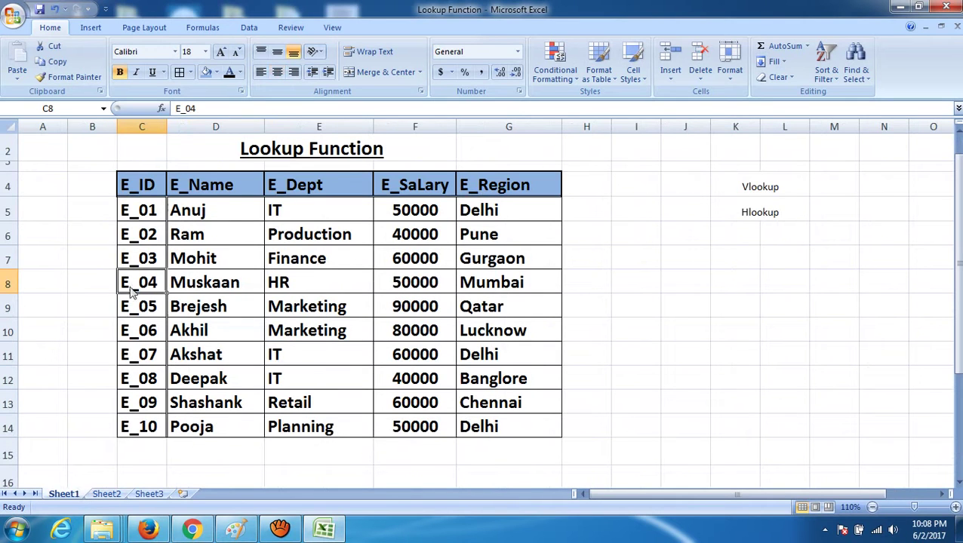
pyautogui.click(143, 131)
pyautogui.click(212, 126)
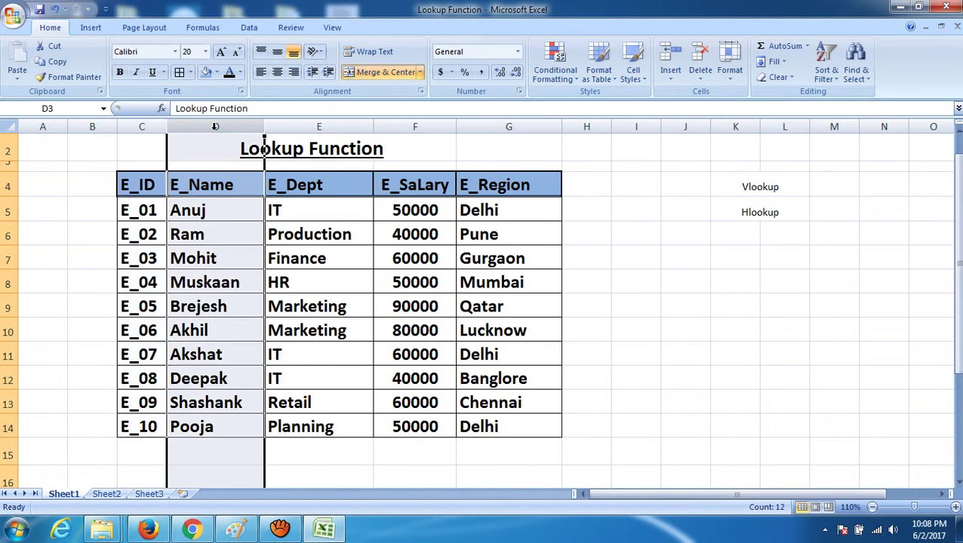
pyautogui.click(318, 126)
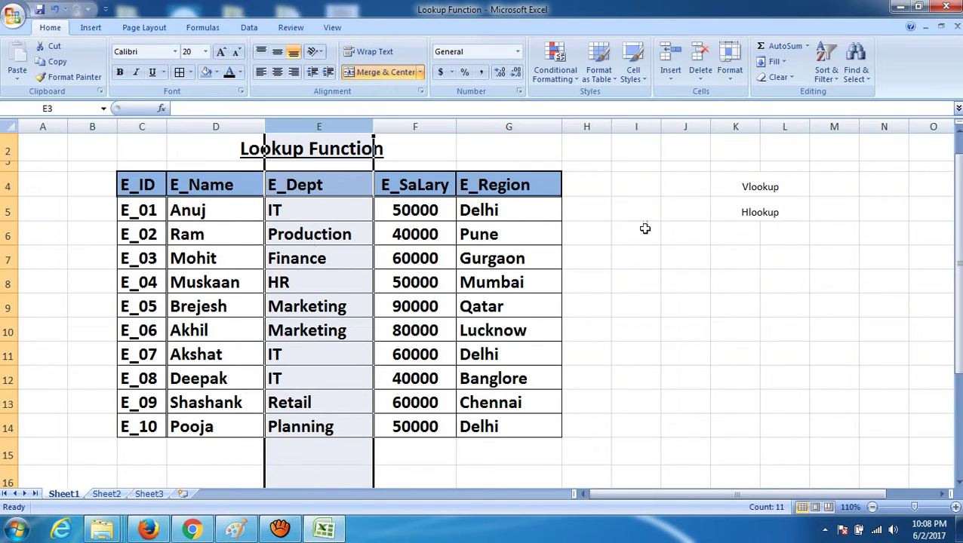
pyautogui.click(715, 237)
pyautogui.moveTo(65, 151); pyautogui.dragTo(690, 483)
pyautogui.moveTo(956, 237); pyautogui.dragTo(957, 257)
pyautogui.click(884, 310)
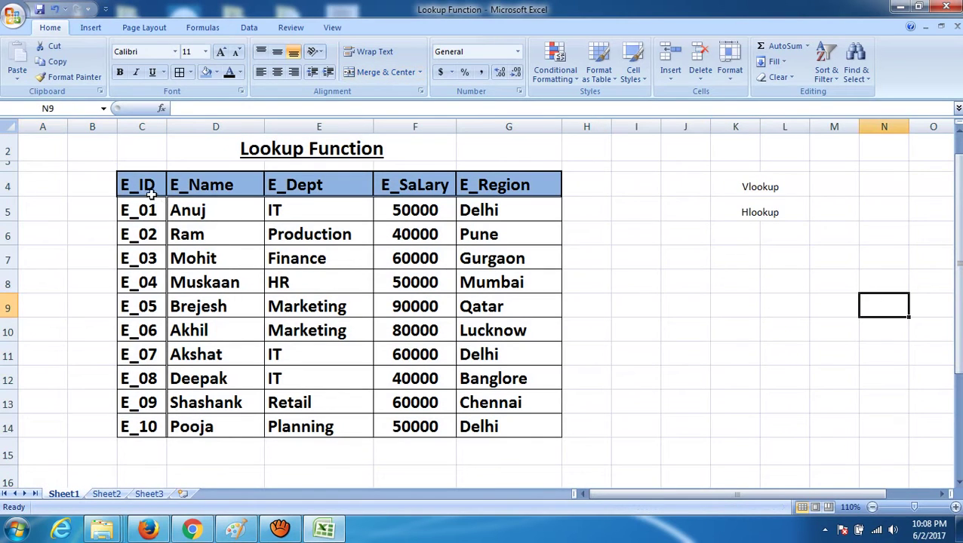
pyautogui.moveTo(147, 186); pyautogui.dragTo(510, 425)
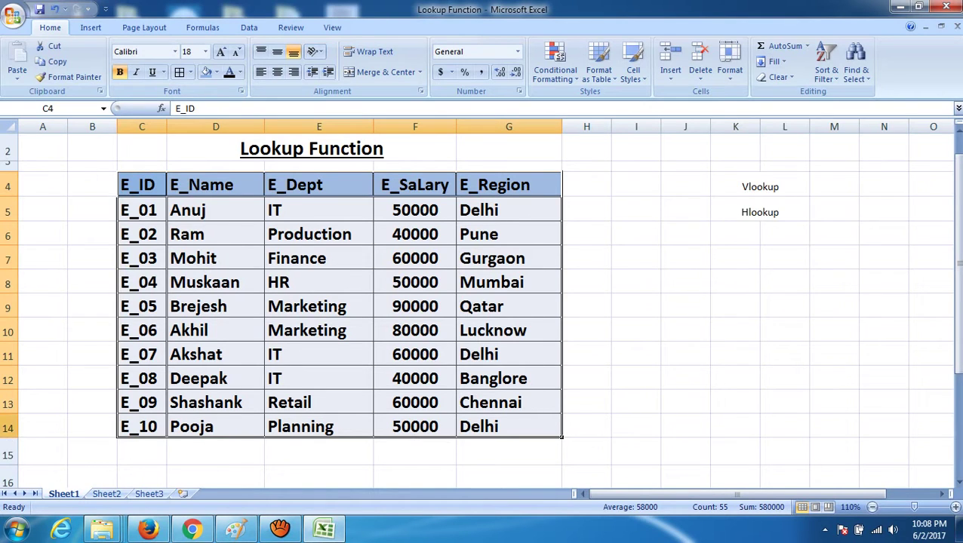
pyautogui.click(766, 309)
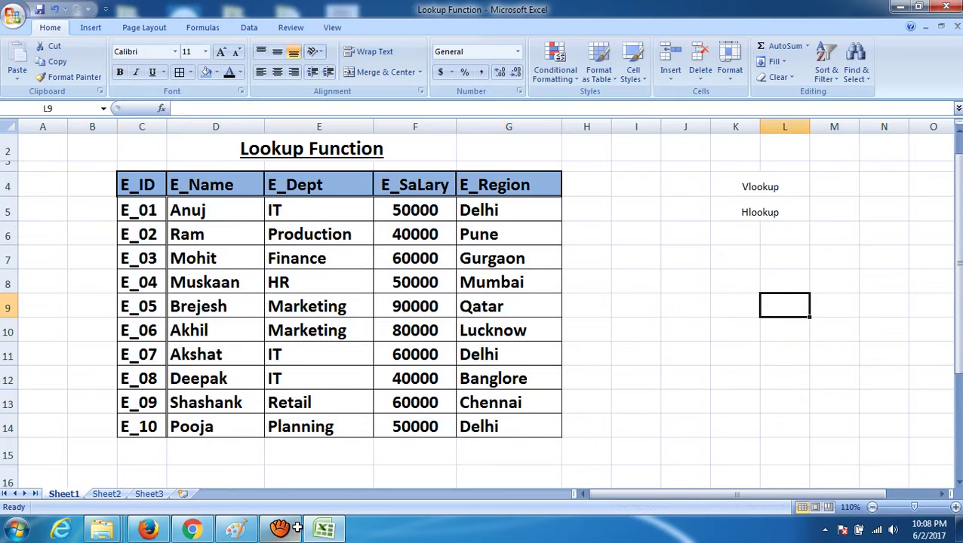
# Step: Enter the formula =Vlookup(E4,Sheet1!C4:G14,3) in the E_Dept cell E8 on Sheet2
pyautogui.click(108, 494)
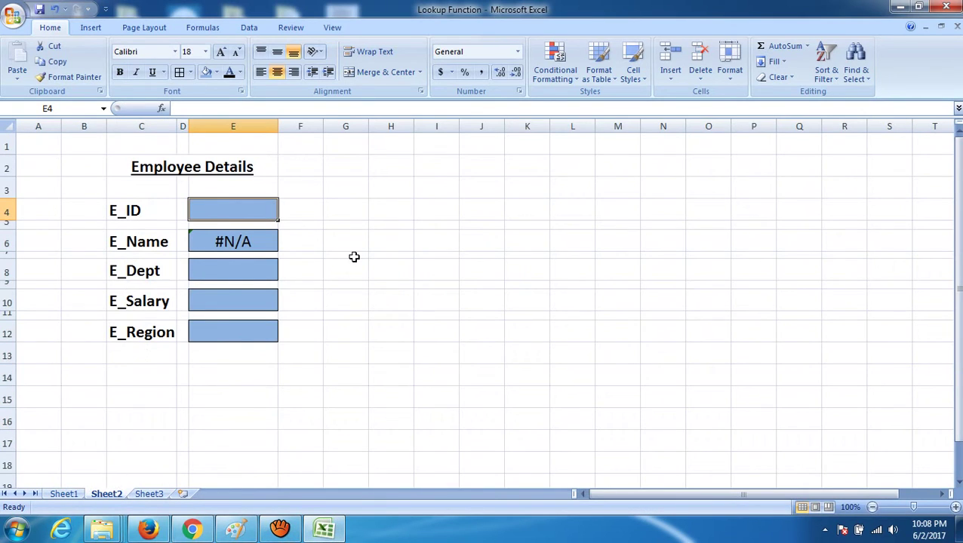
pyautogui.doubleClick(251, 274)
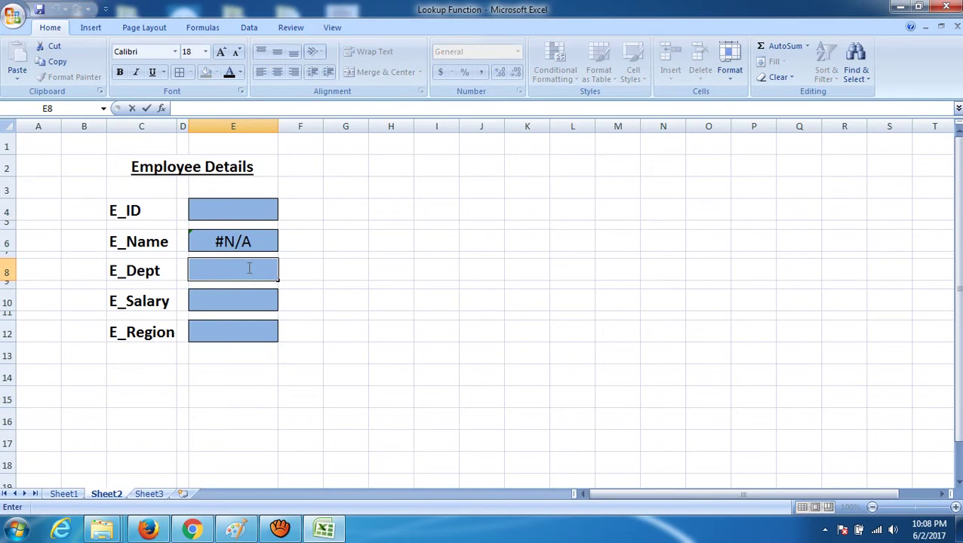
pyautogui.write('=')
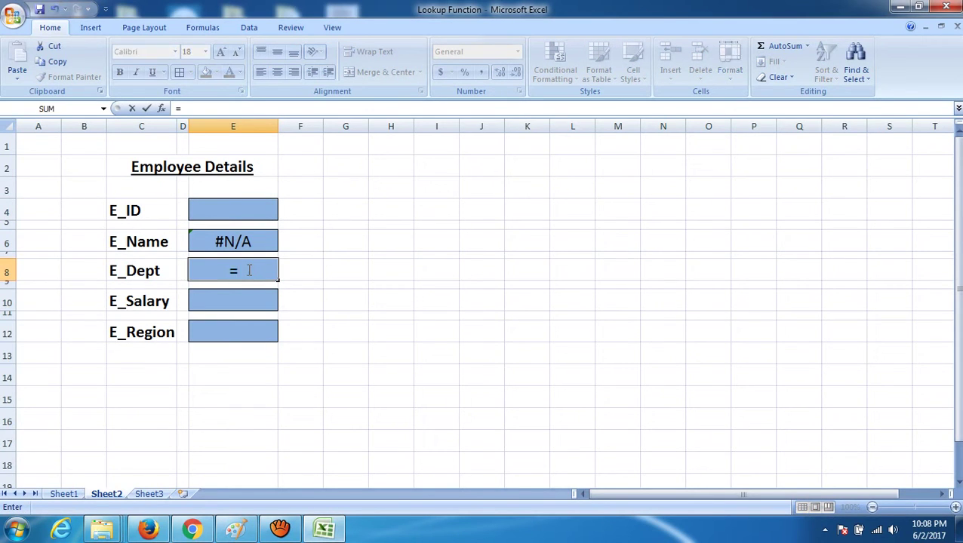
pyautogui.write('V')
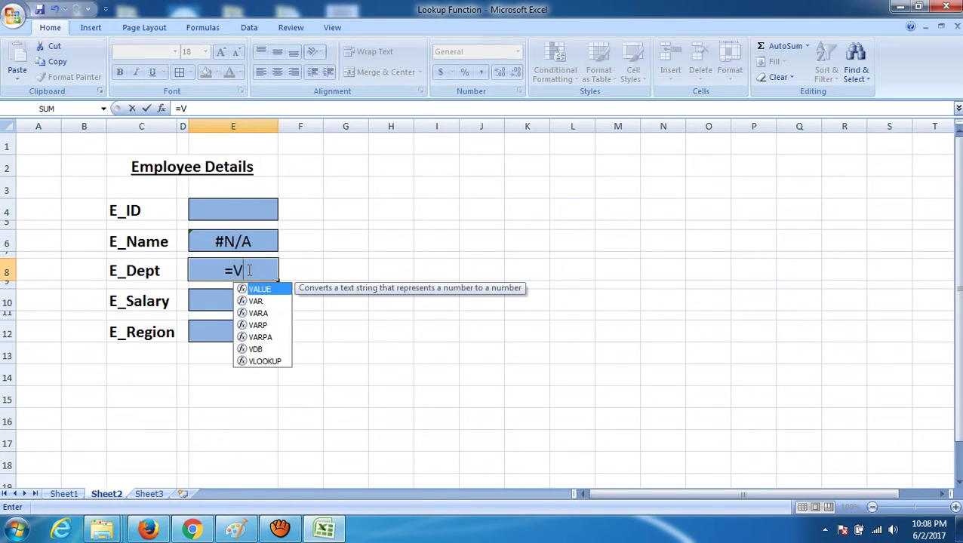
pyautogui.write('lookup')
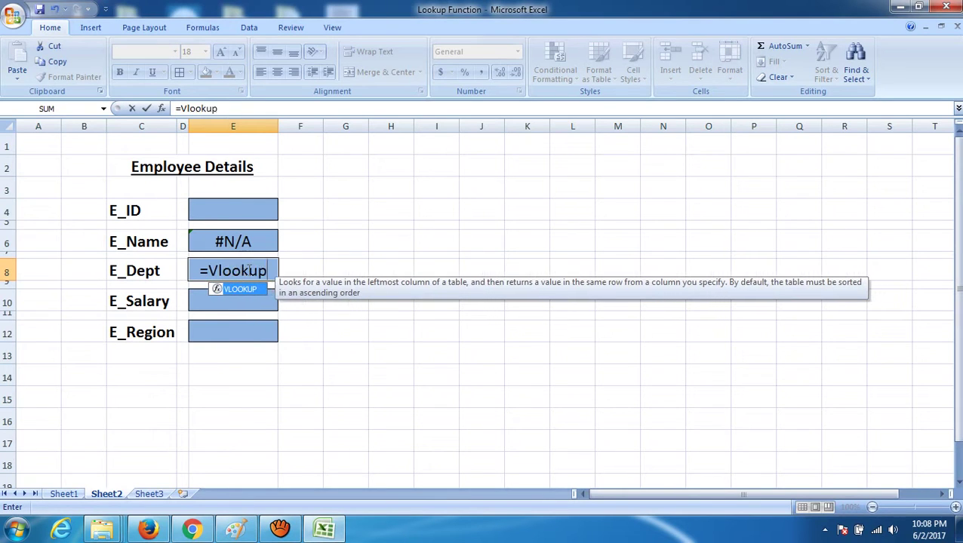
pyautogui.write('(')
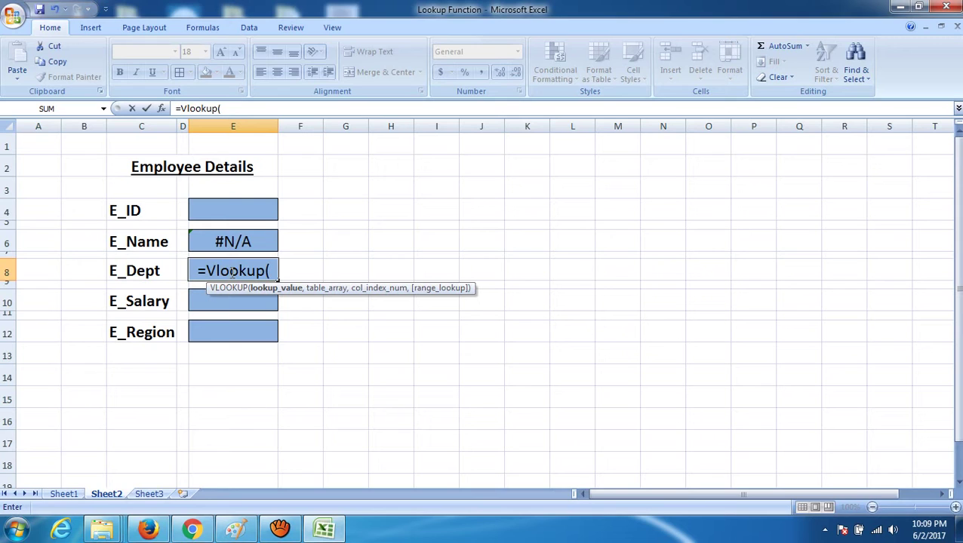
pyautogui.click(231, 211)
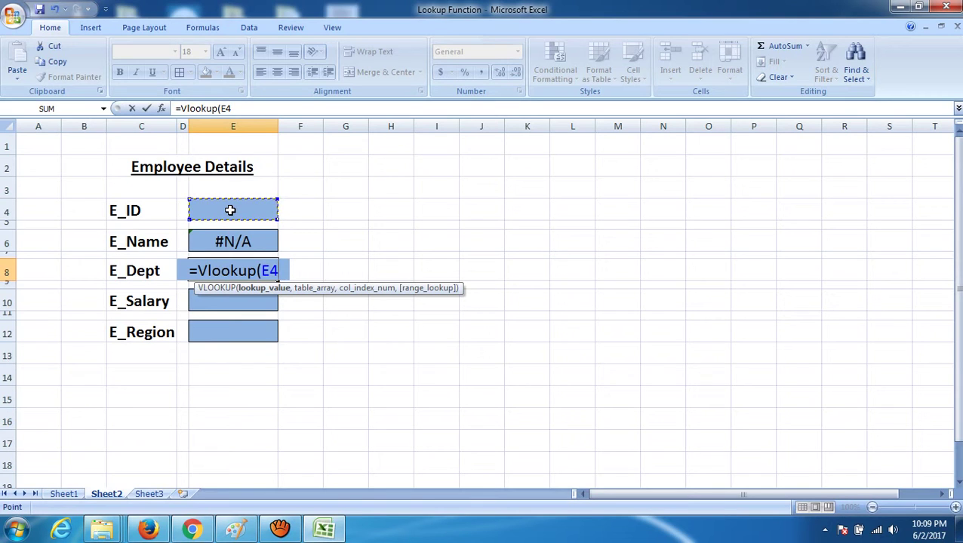
pyautogui.write(',')
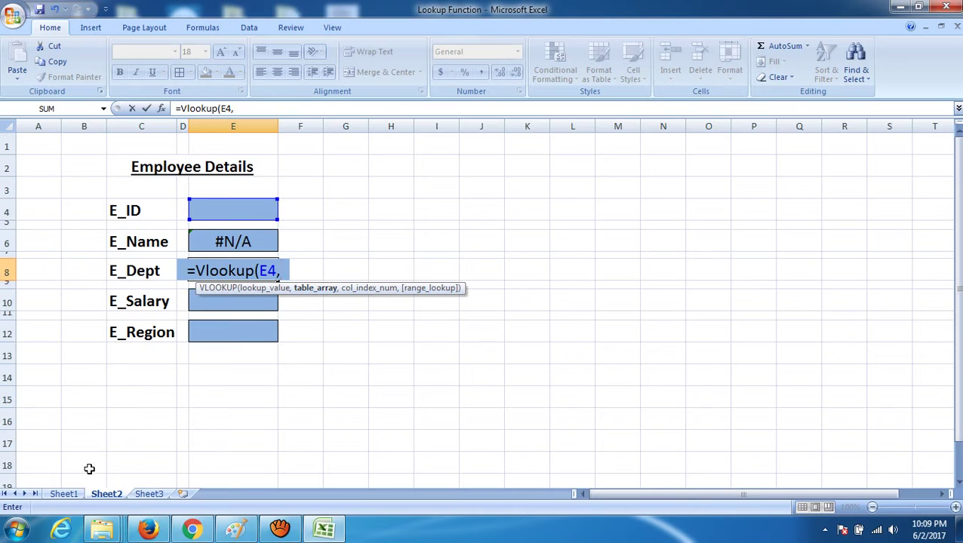
pyautogui.click(65, 495)
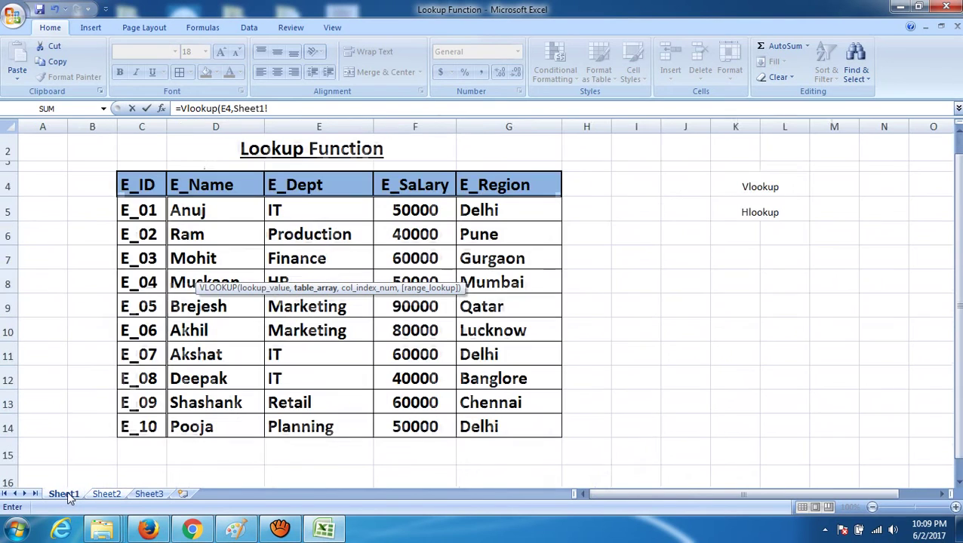
pyautogui.moveTo(132, 183); pyautogui.dragTo(521, 426)
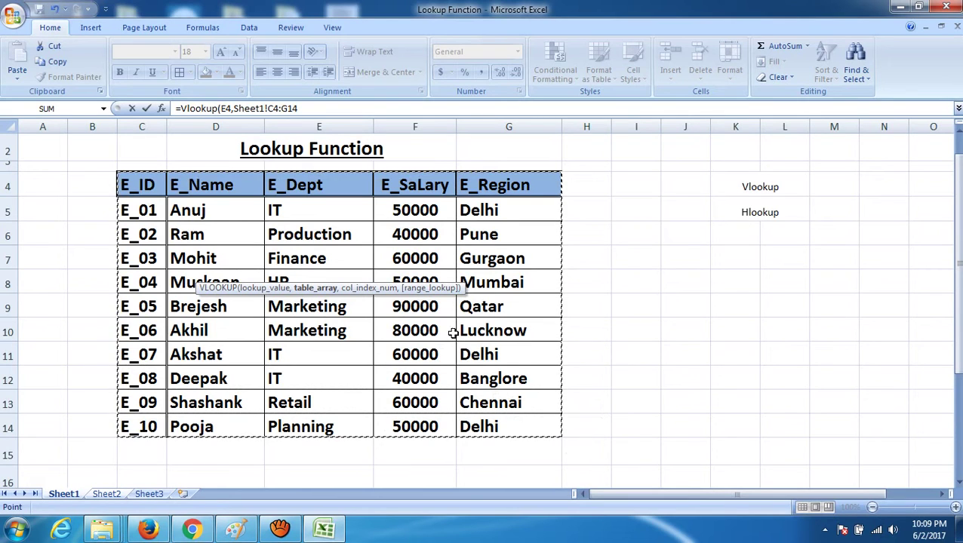
pyautogui.click(324, 109)
pyautogui.write(',')
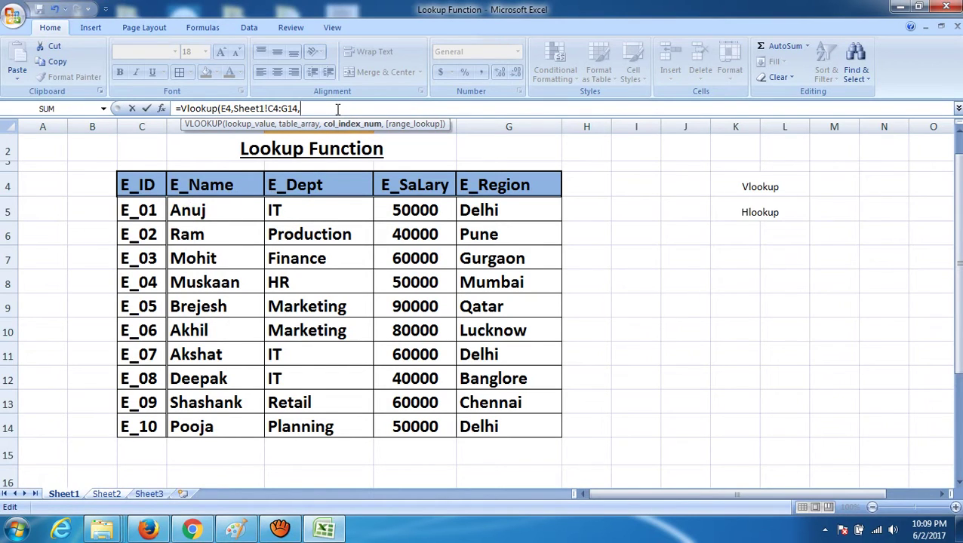
pyautogui.write('3')
pyautogui.press('Return')
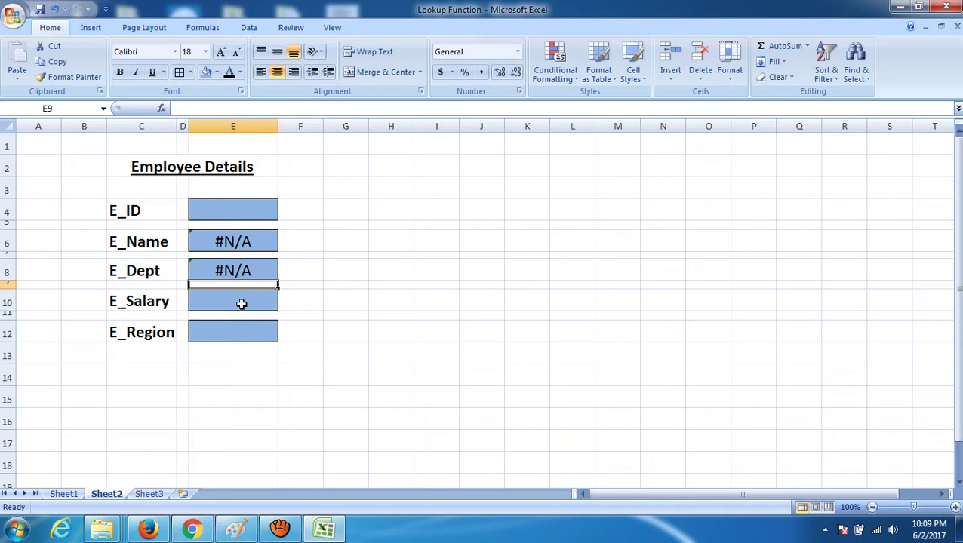
# Step: Count the Sheet1 table columns from E_ID to E_SaLary to determine the salary column's index
pyautogui.click(65, 494)
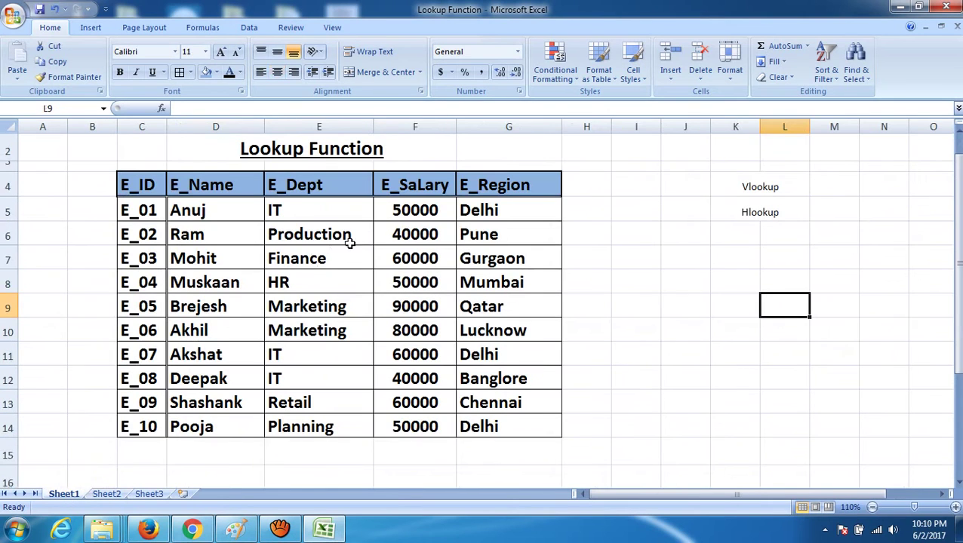
pyautogui.click(153, 126)
pyautogui.click(203, 127)
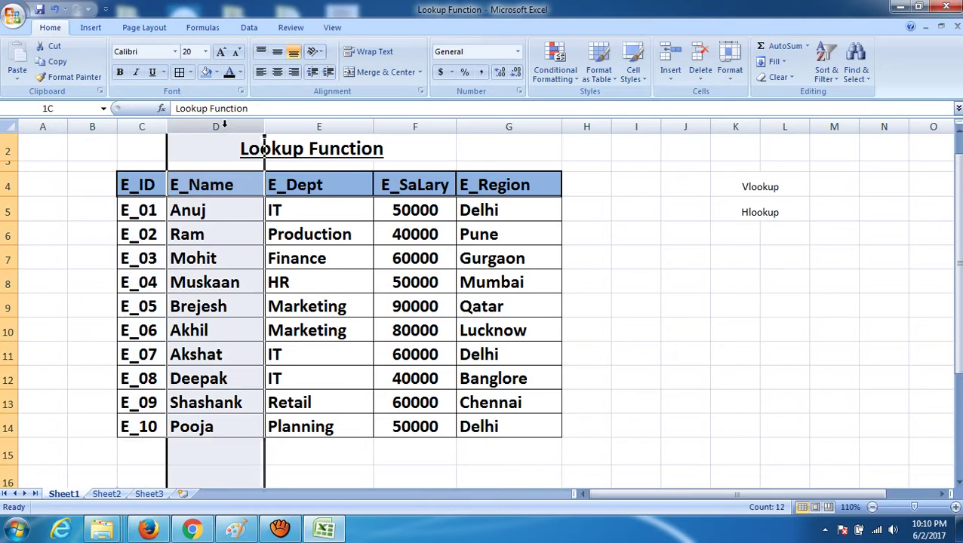
pyautogui.click(309, 125)
pyautogui.click(412, 125)
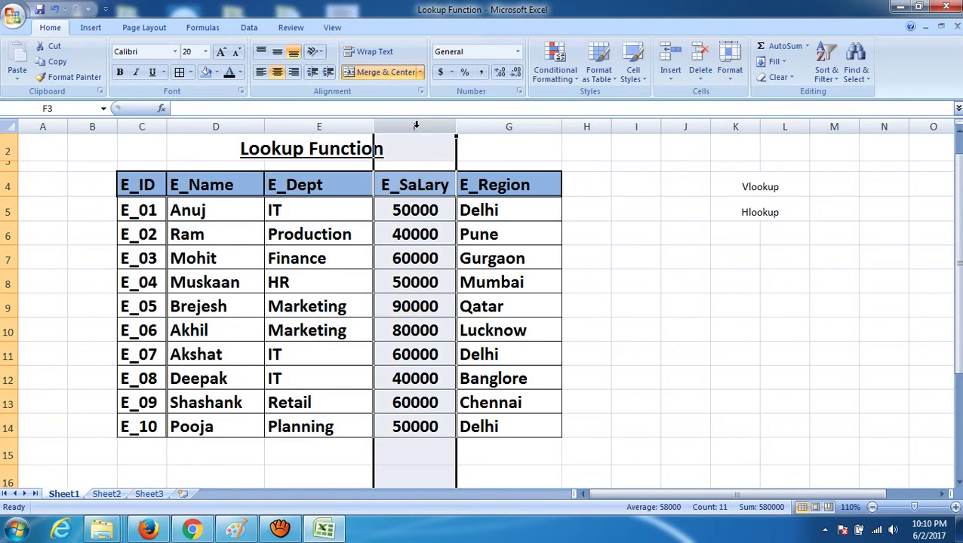
# Step: Enter the formula =Vlookup(E4,Sheet1!C4:G14,4) in the E_Salary cell E10 on Sheet2
pyautogui.click(107, 494)
pyautogui.click(223, 302)
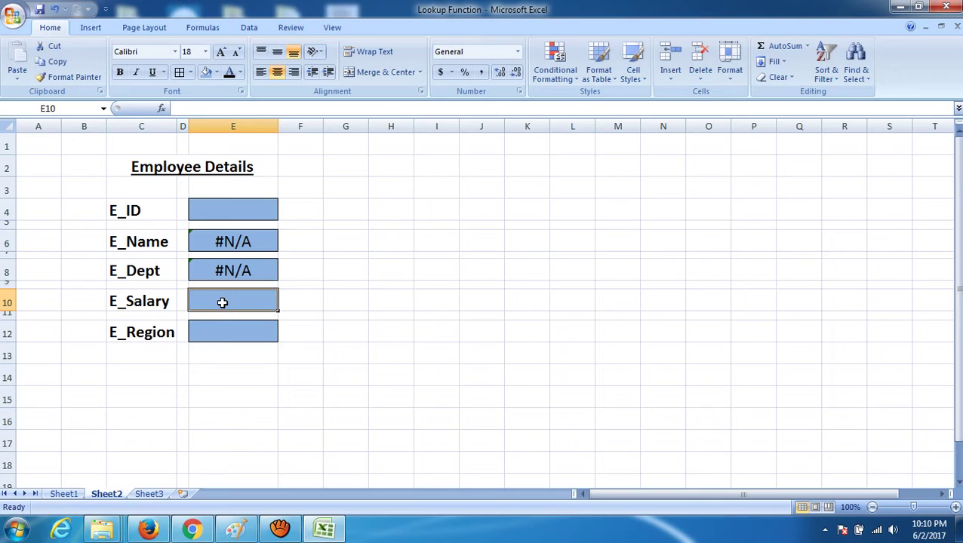
pyautogui.write('=')
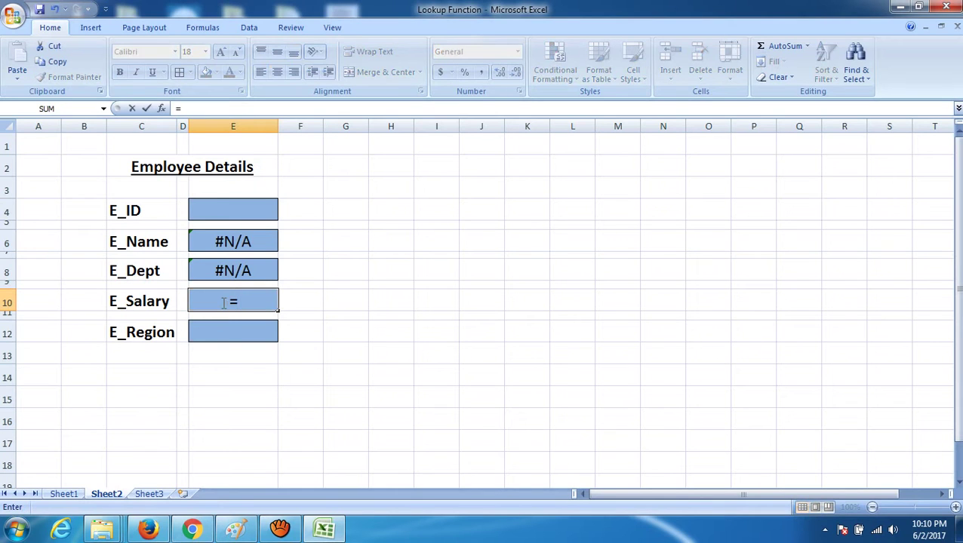
pyautogui.write('Vlookup')
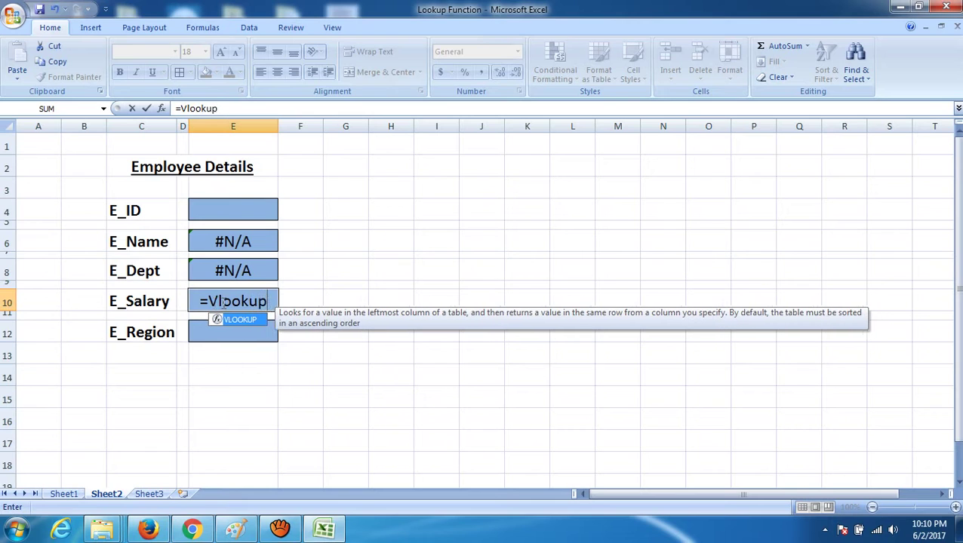
pyautogui.write('(')
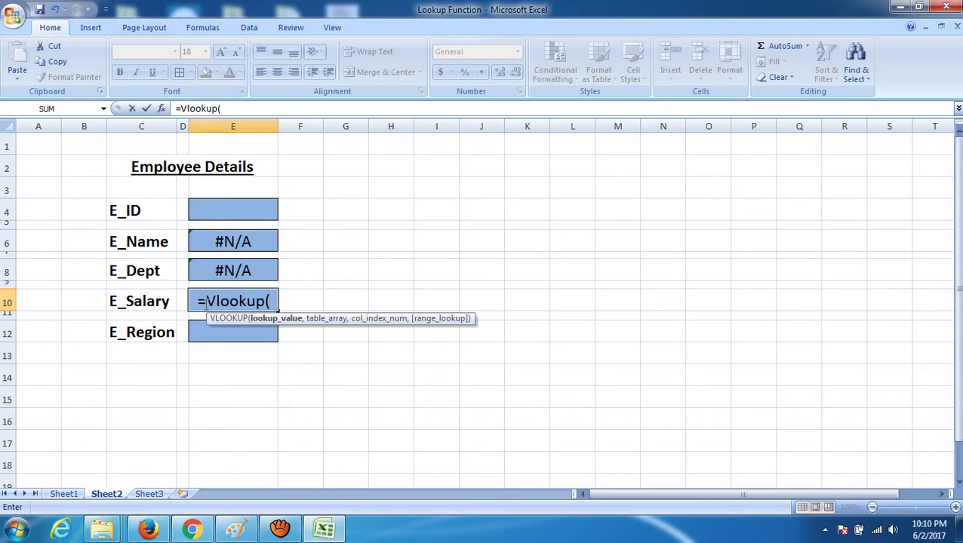
pyautogui.click(234, 211)
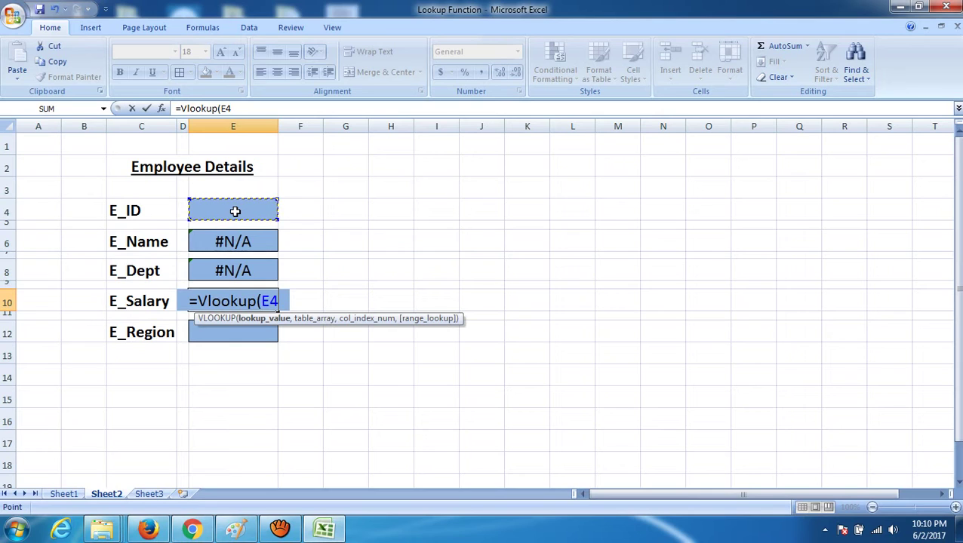
pyautogui.write(',')
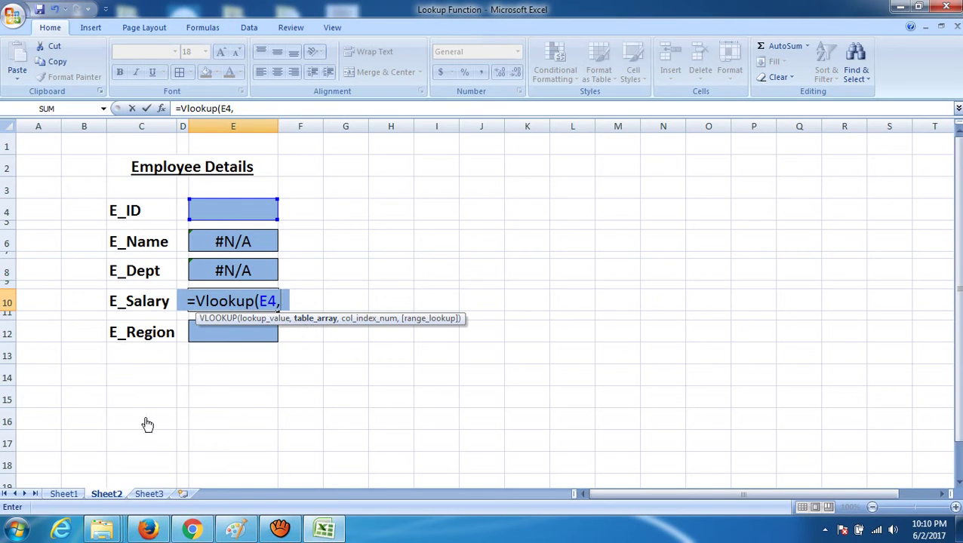
pyautogui.click(67, 494)
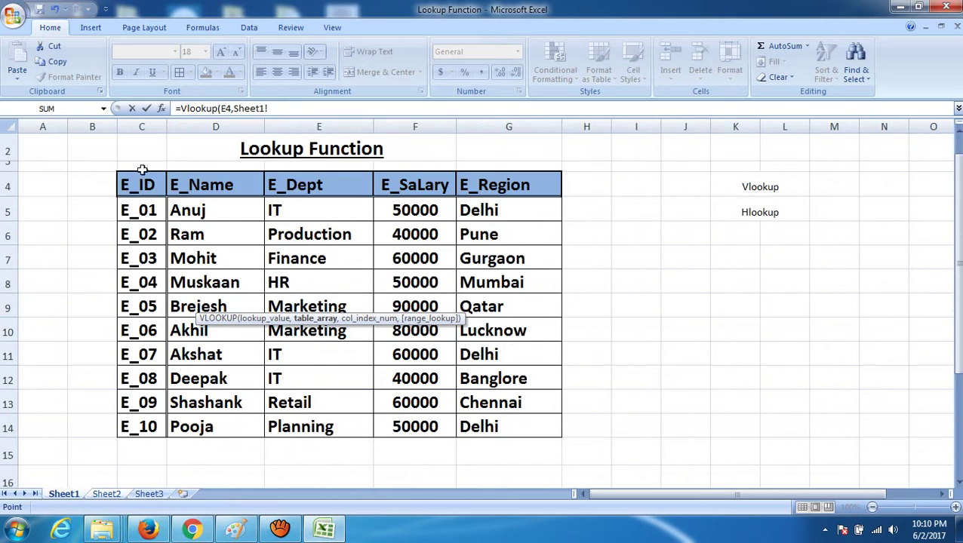
pyautogui.click(155, 190)
pyautogui.moveTo(156, 192); pyautogui.dragTo(514, 427)
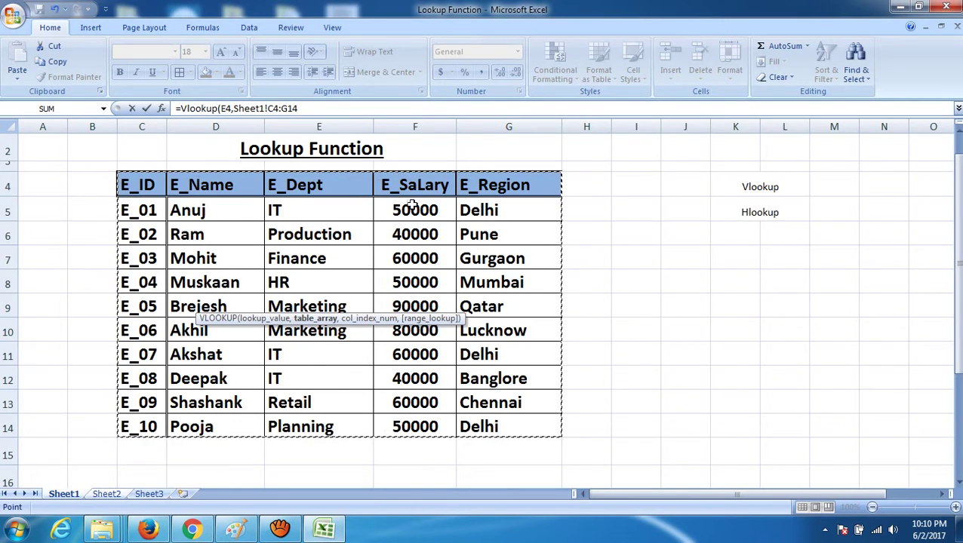
pyautogui.click(339, 108)
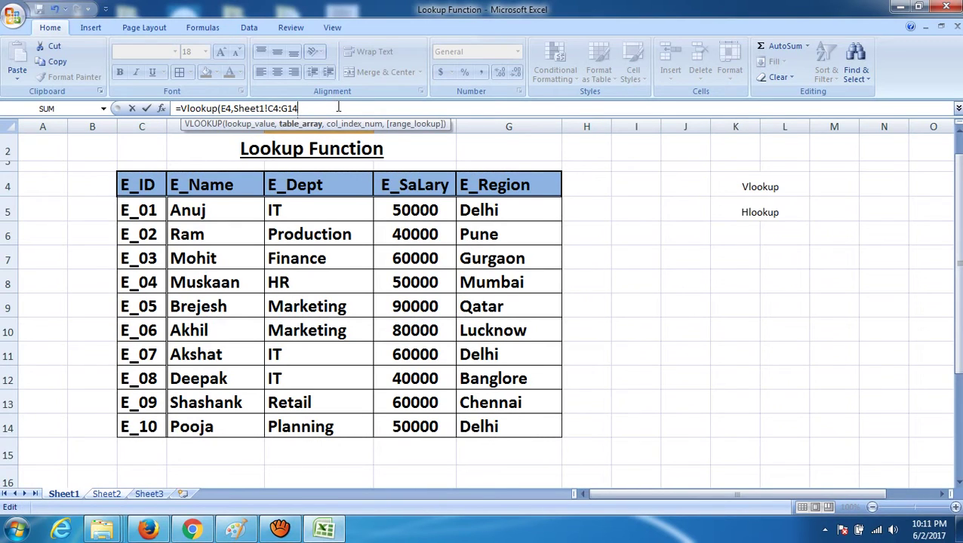
pyautogui.write(',')
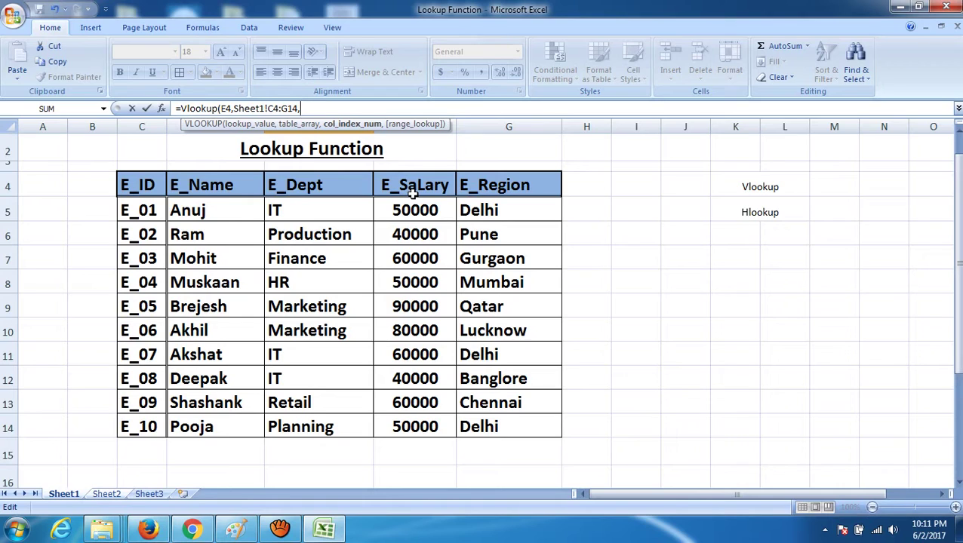
pyautogui.write('4)')
pyautogui.press('Return')
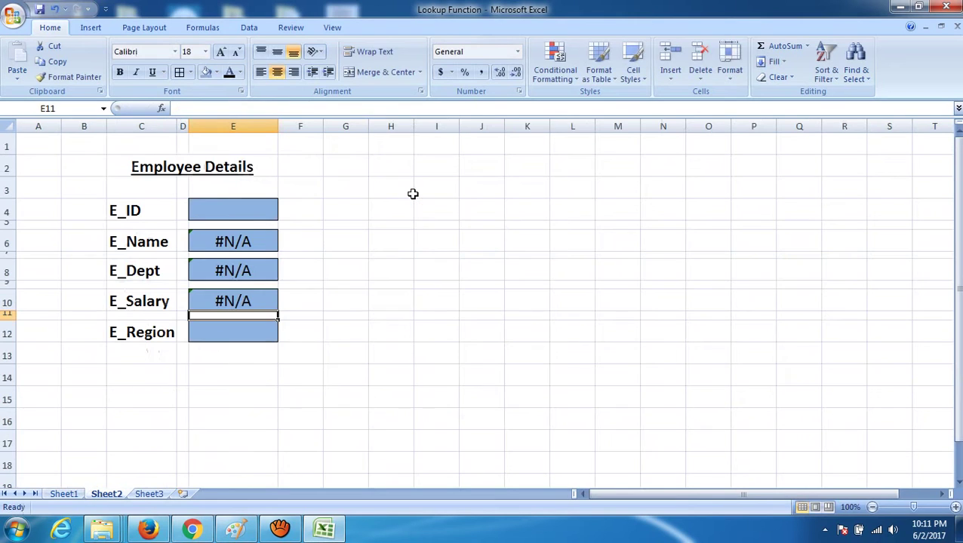
# Step: Count the Sheet1 table columns from E_ID to E_Region to determine the region column's index
pyautogui.click(327, 331)
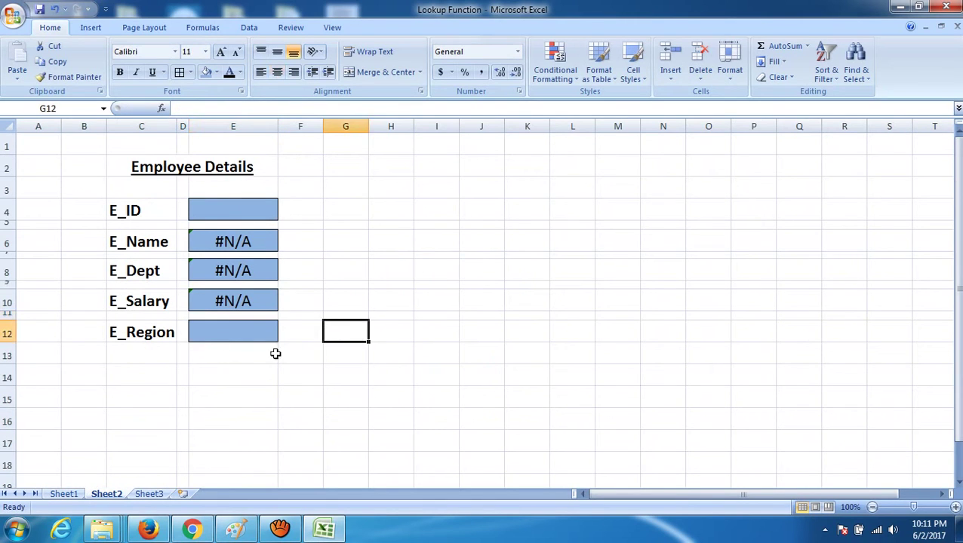
pyautogui.click(220, 329)
pyautogui.click(64, 494)
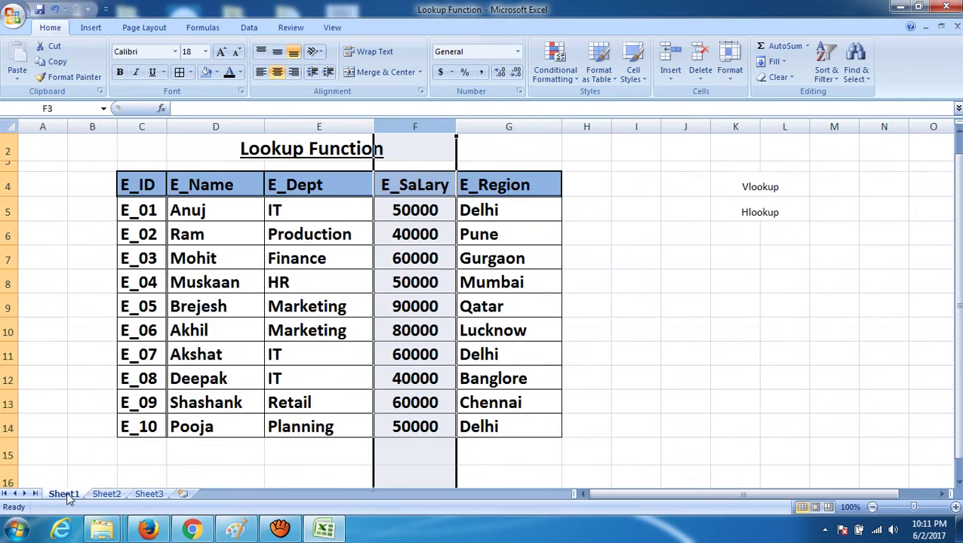
pyautogui.click(155, 126)
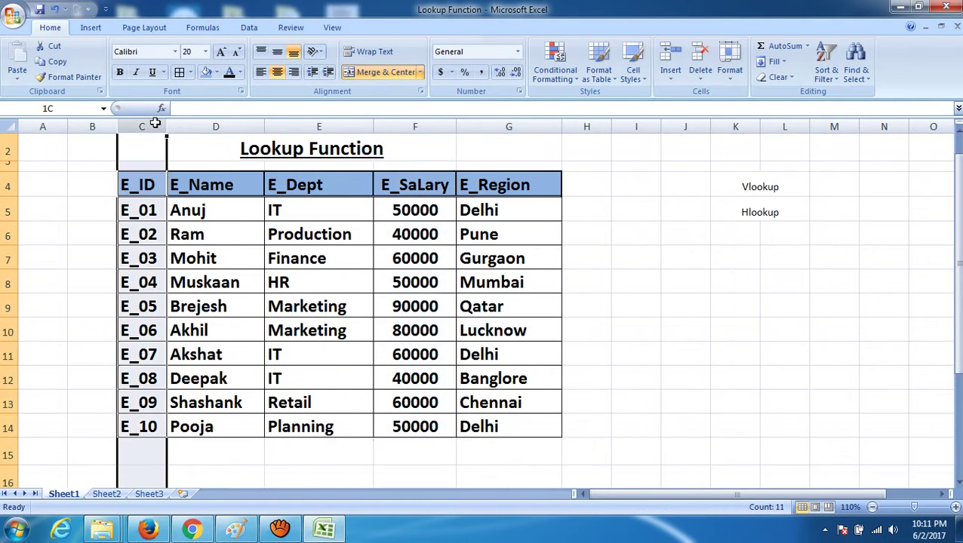
pyautogui.click(215, 125)
pyautogui.click(309, 125)
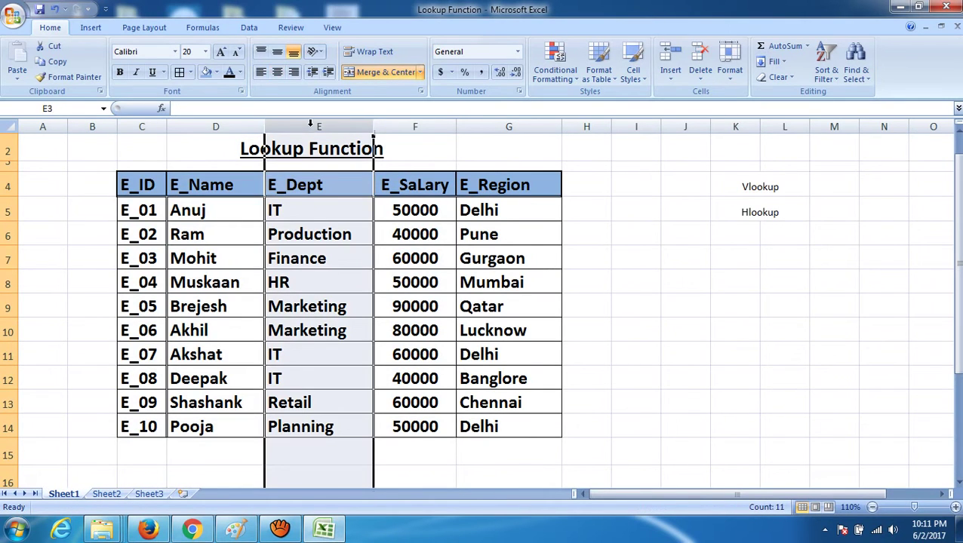
pyautogui.click(415, 126)
pyautogui.click(508, 125)
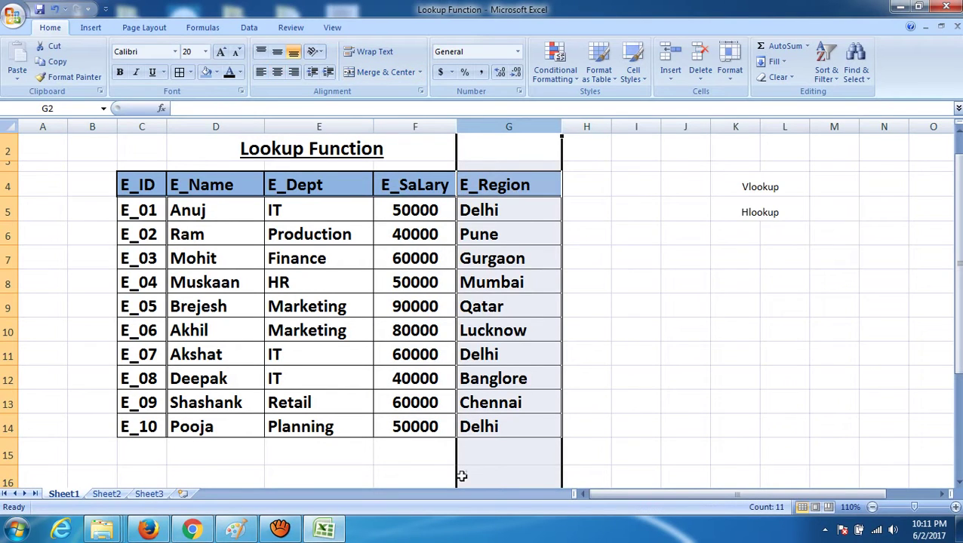
# Step: Enter the formula =Vlookup(E4,Sheet1!C4:G14,5) in the E_Region cell E12 on Sheet2
pyautogui.click(102, 495)
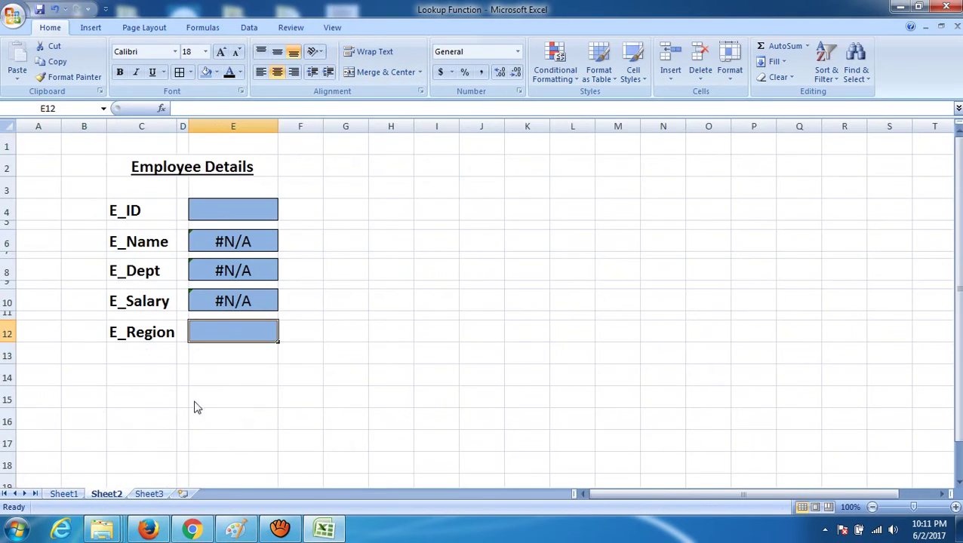
pyautogui.doubleClick(240, 331)
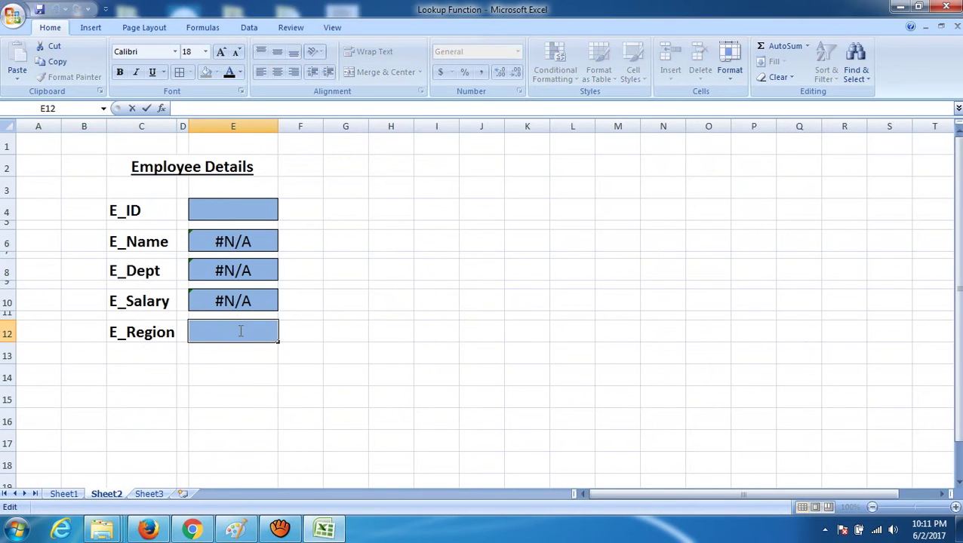
pyautogui.write('=V')
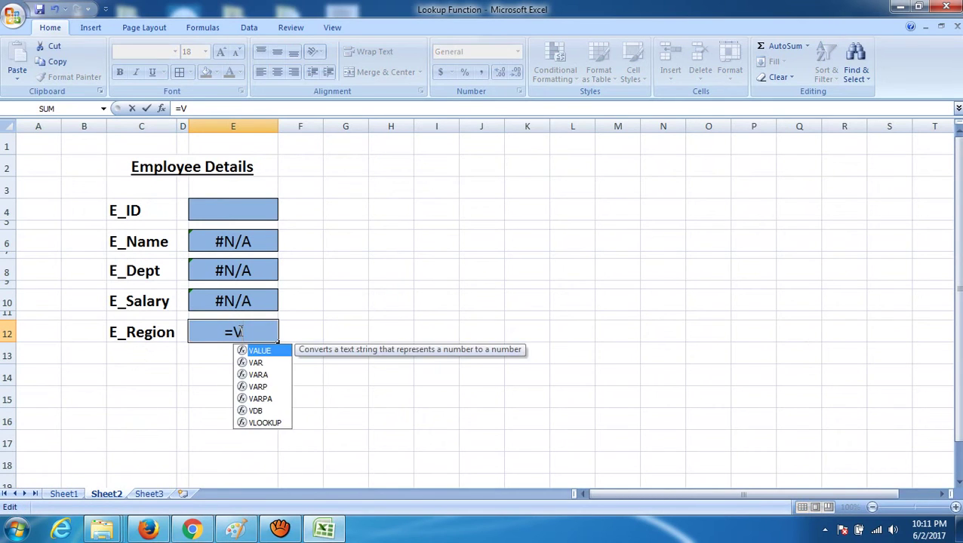
pyautogui.write('lookup')
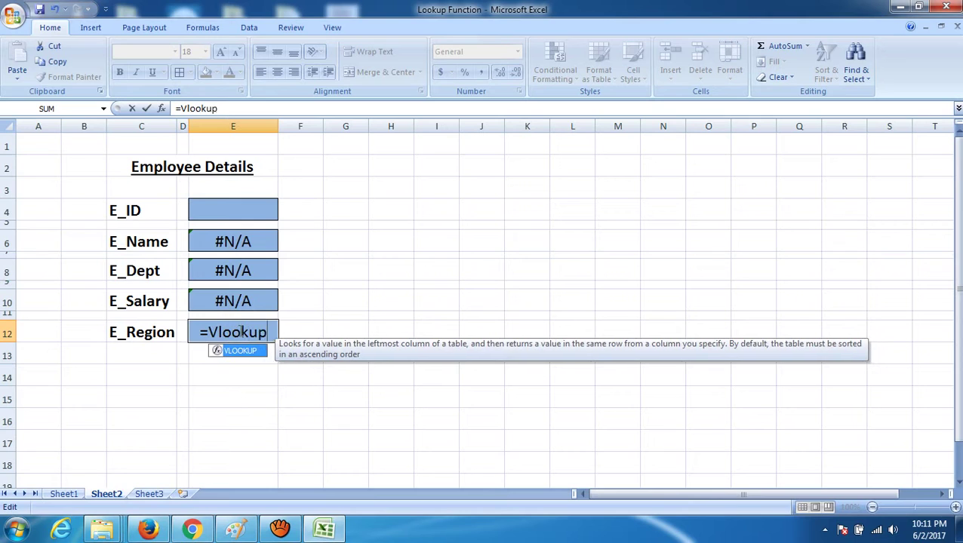
pyautogui.write('(')
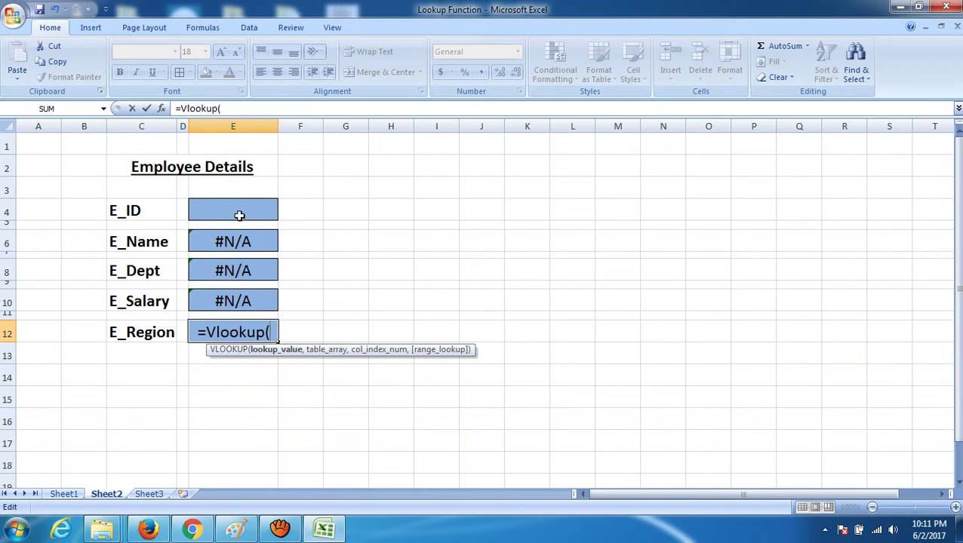
pyautogui.click(239, 213)
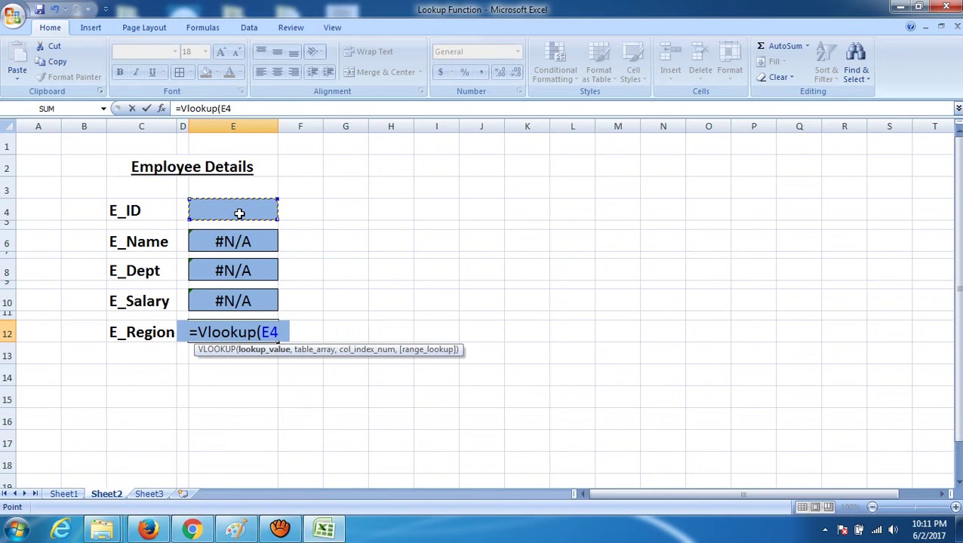
pyautogui.write(',')
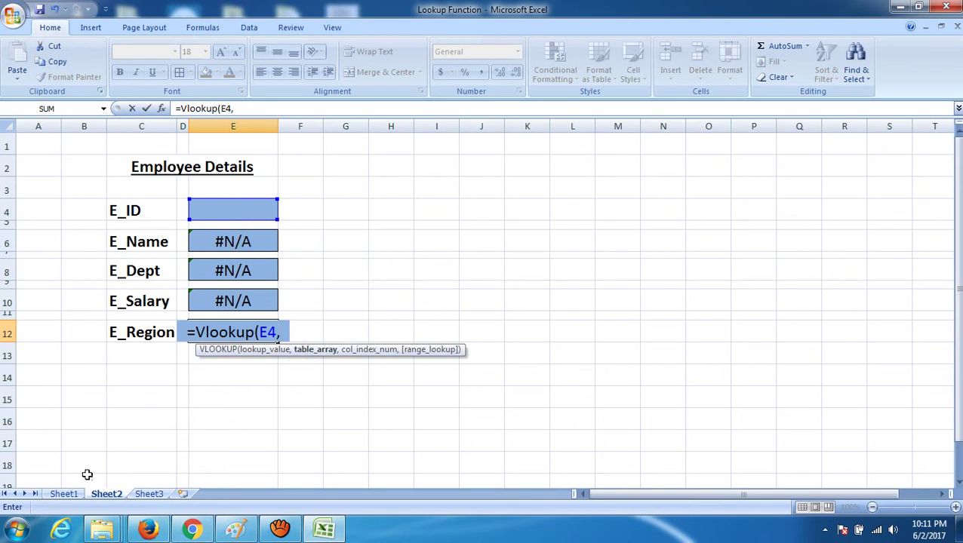
pyautogui.click(63, 494)
pyautogui.moveTo(151, 183); pyautogui.dragTo(541, 417)
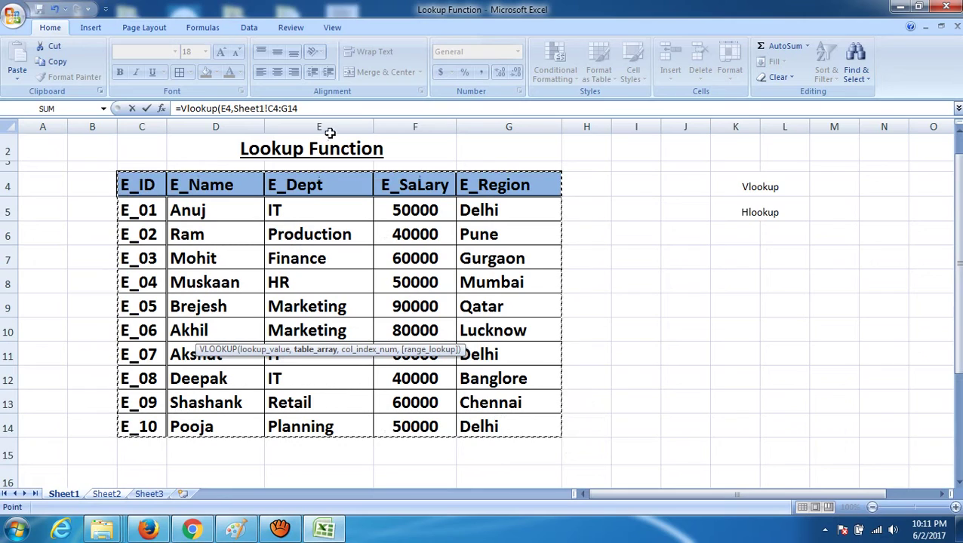
pyautogui.click(316, 109)
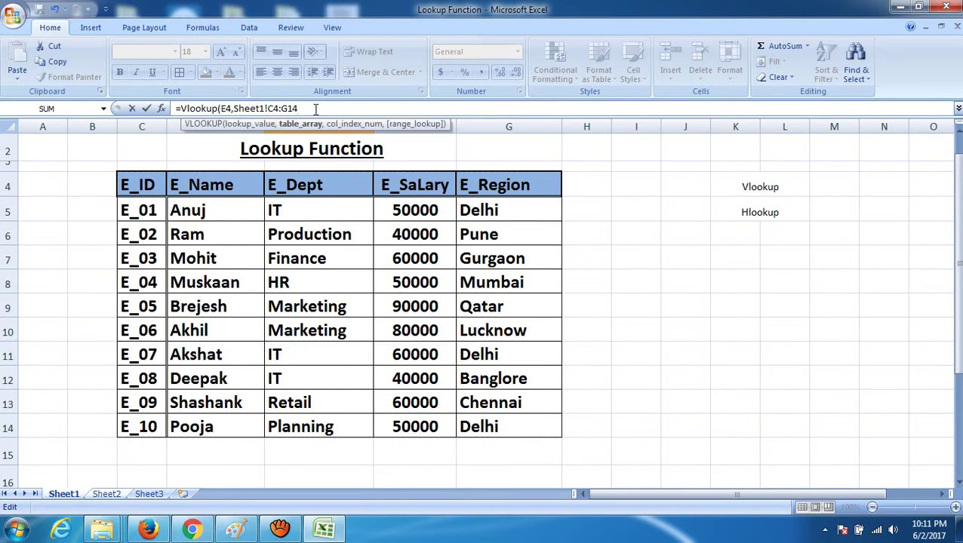
pyautogui.write(',')
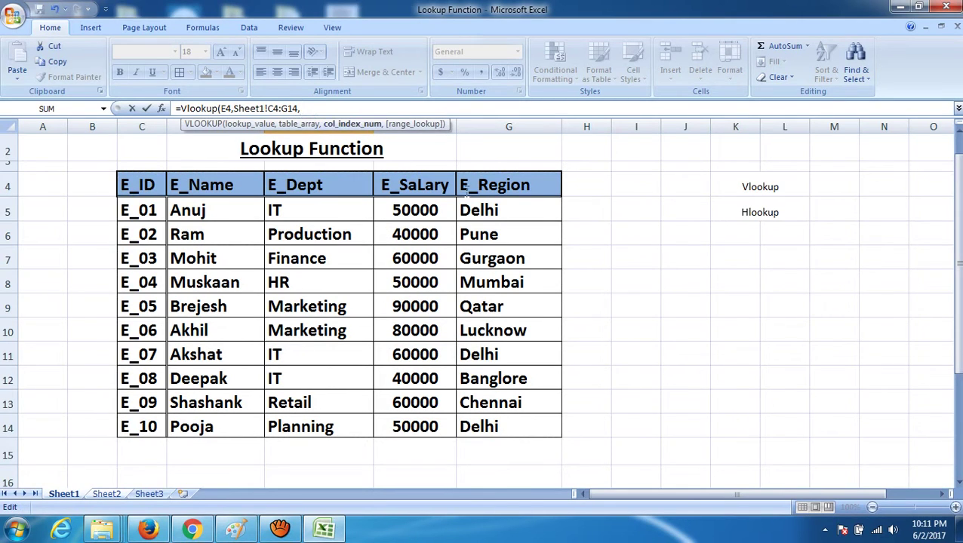
pyautogui.write('5)')
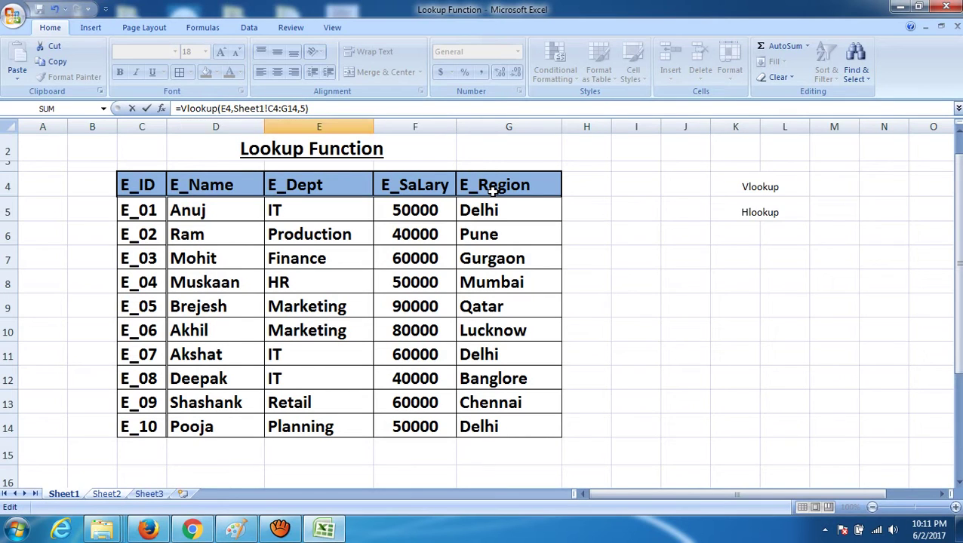
pyautogui.press('Return')
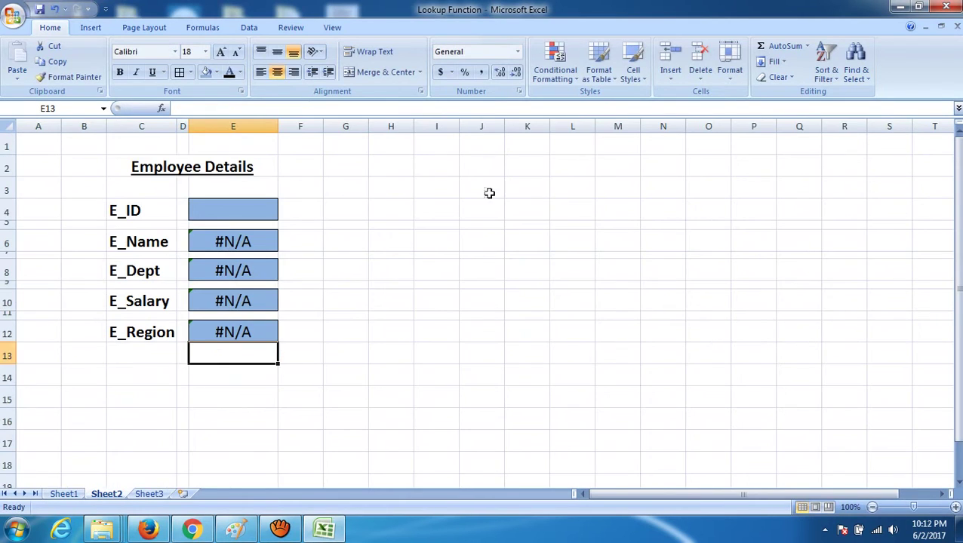
# Step: Select the E_ID input cell E4 of the Employee Details form
pyautogui.click(437, 255)
pyautogui.click(259, 211)
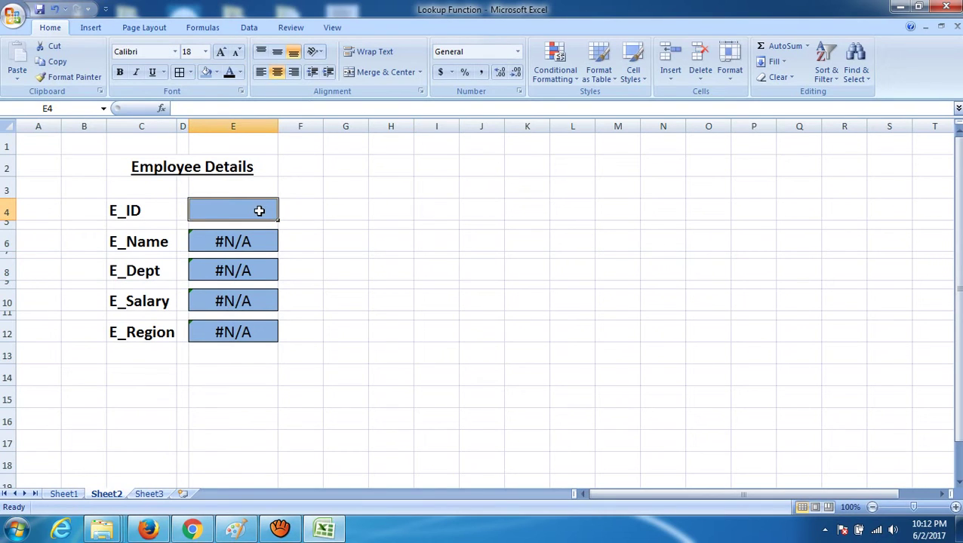
pyautogui.click(69, 495)
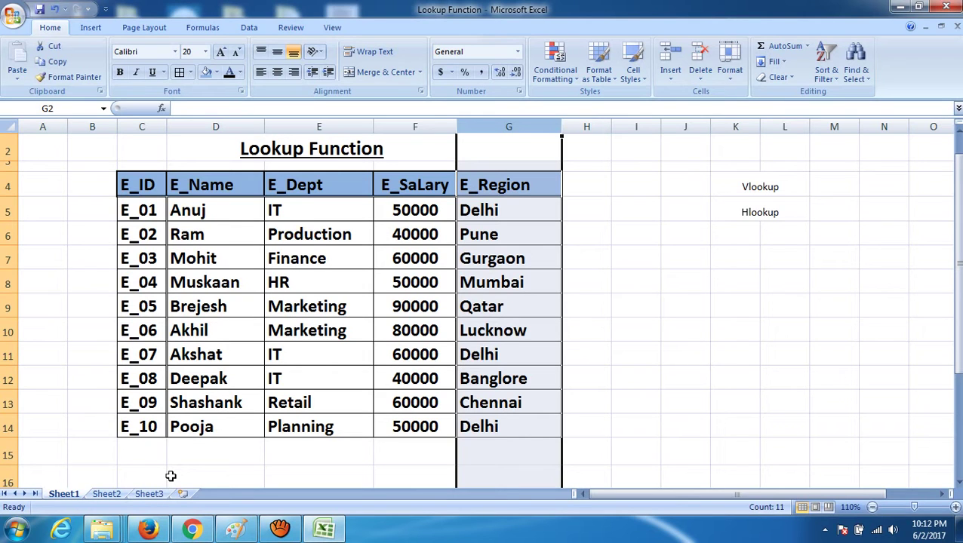
pyautogui.hotkey('alt', 'Tab')
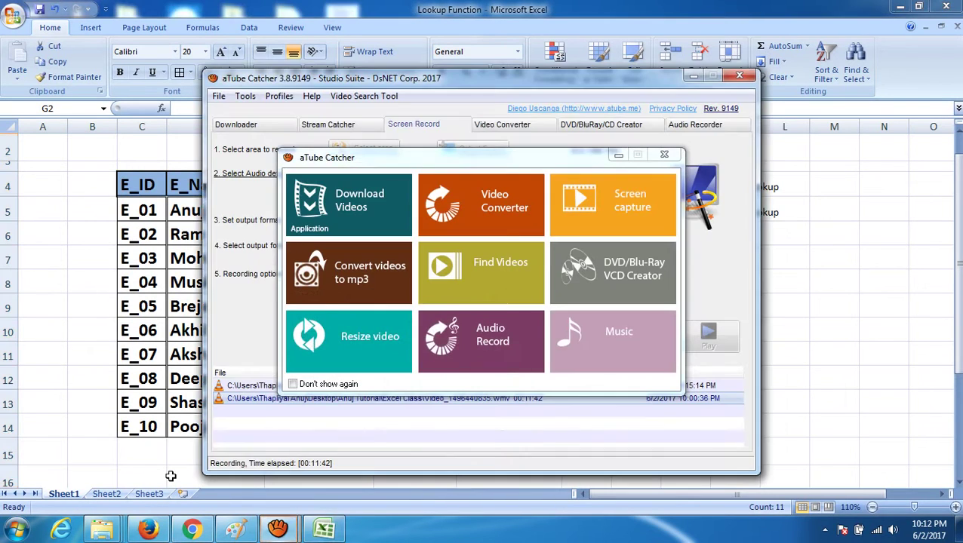
pyautogui.click(693, 75)
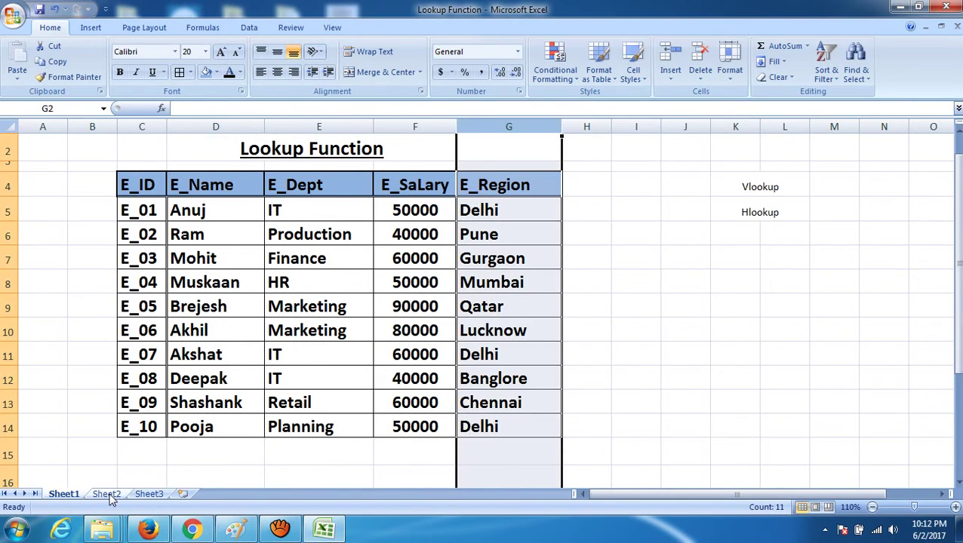
pyautogui.click(109, 493)
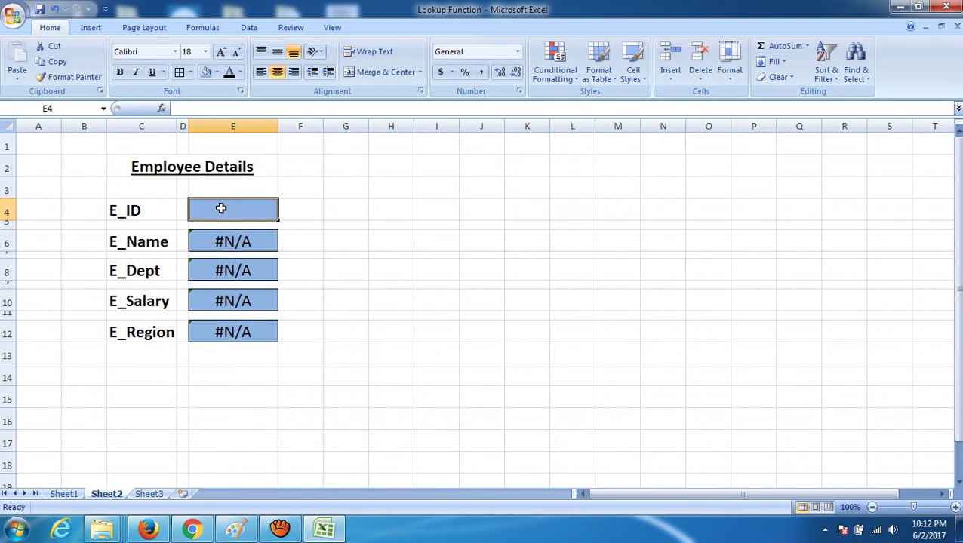
# Step: Enter E_04 in the E_ID cell E4 of the Employee Details form to test the lookup
pyautogui.write('E_04')
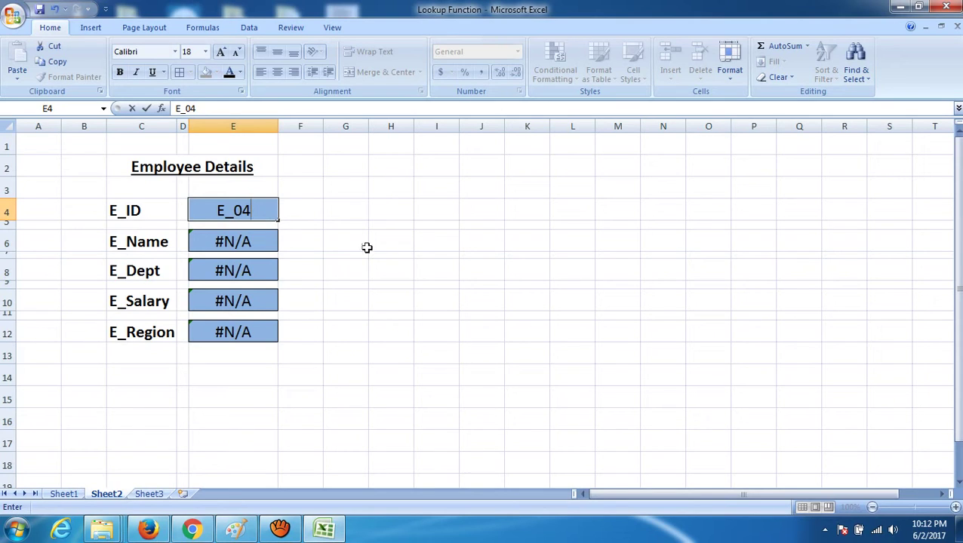
pyautogui.press('BackSpace')
pyautogui.press('BackSpace')
pyautogui.press('BackSpace')
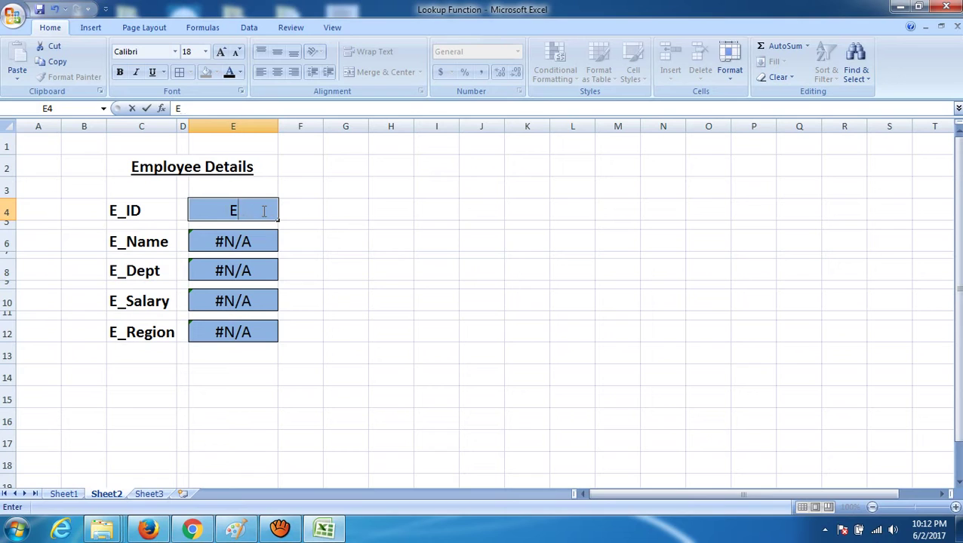
pyautogui.write('_04')
pyautogui.press('Return')
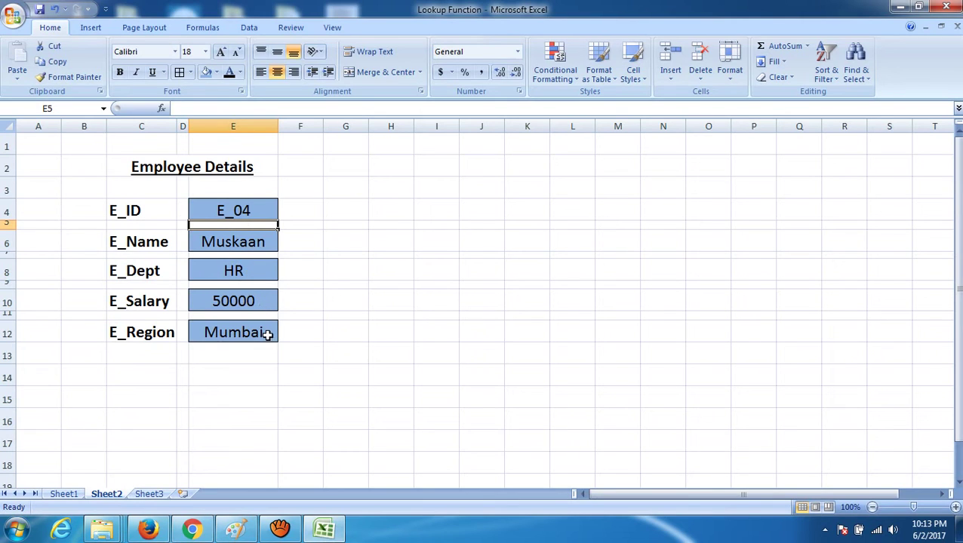
# Step: Change the E_ID in cell E4 of the Employee Details form to E_08
pyautogui.click(264, 212)
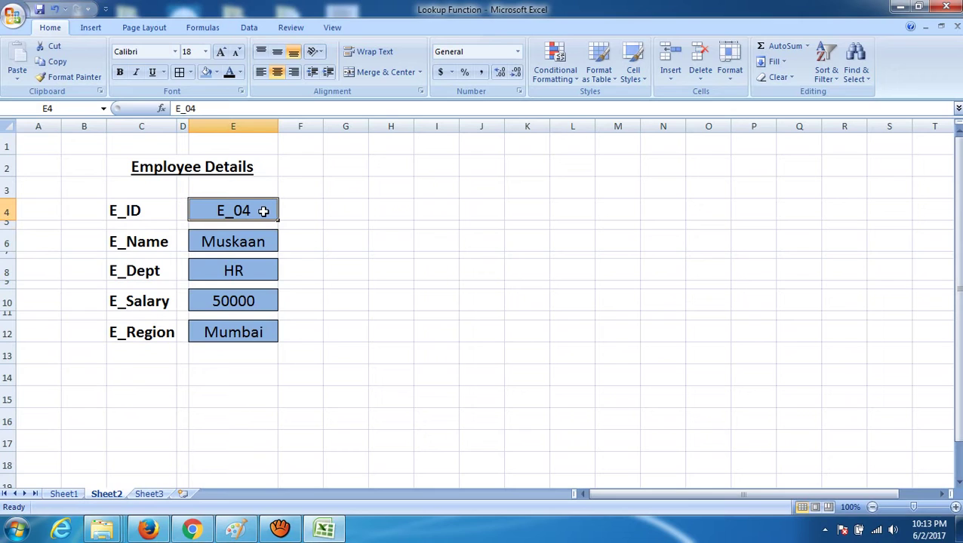
pyautogui.doubleClick(263, 211)
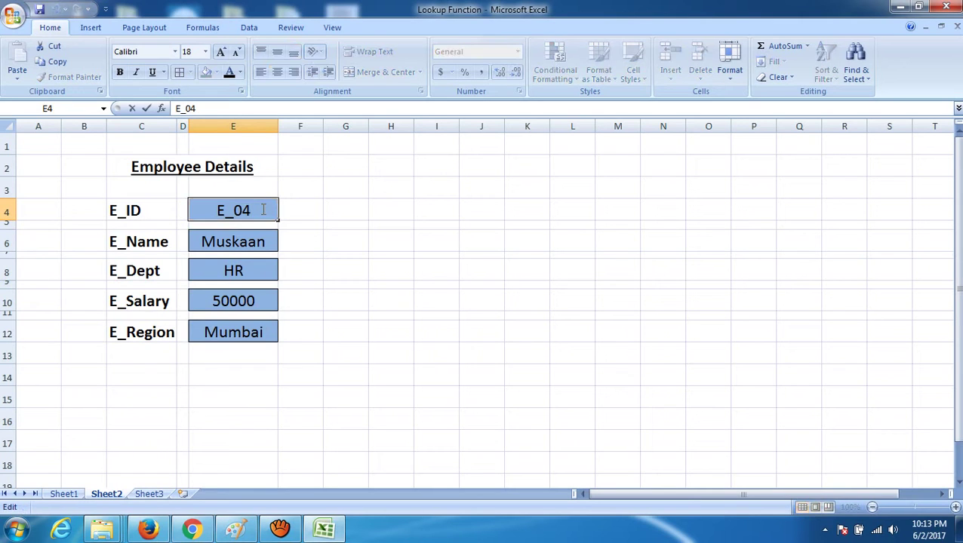
pyautogui.press('BackSpace')
pyautogui.write('8')
pyautogui.press('Return')
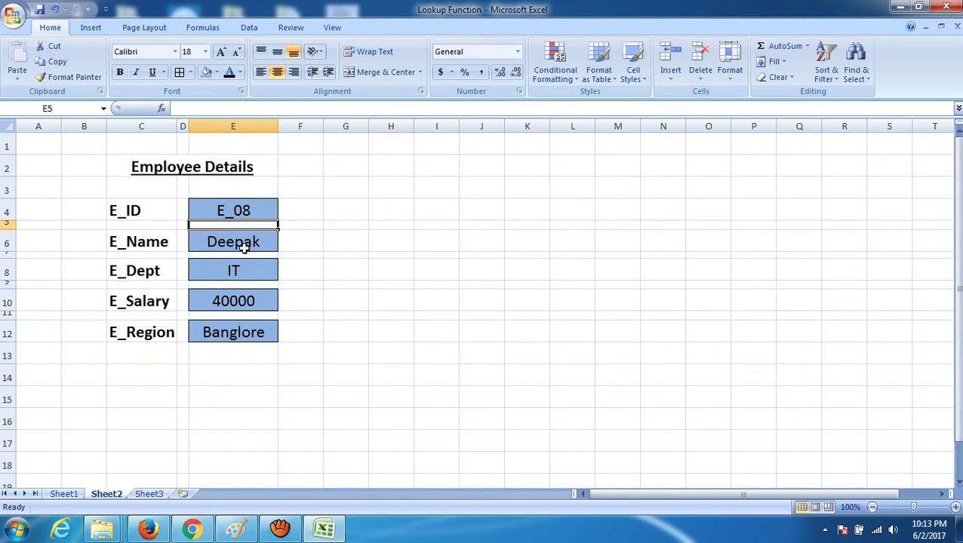
# Step: Check the E_08 record in the Sheet1 table, and set the E_ID cell E4 on Sheet2 to E_10
pyautogui.click(74, 493)
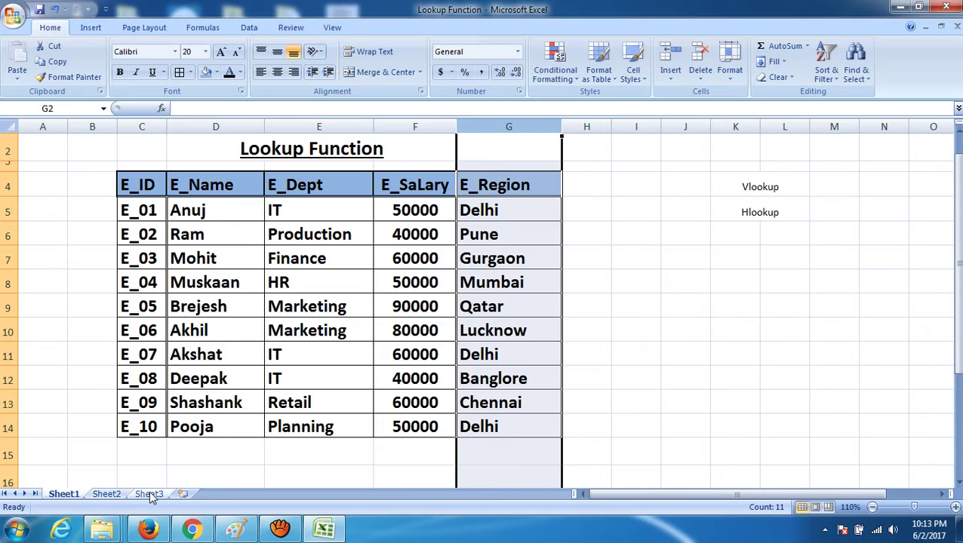
pyautogui.click(112, 492)
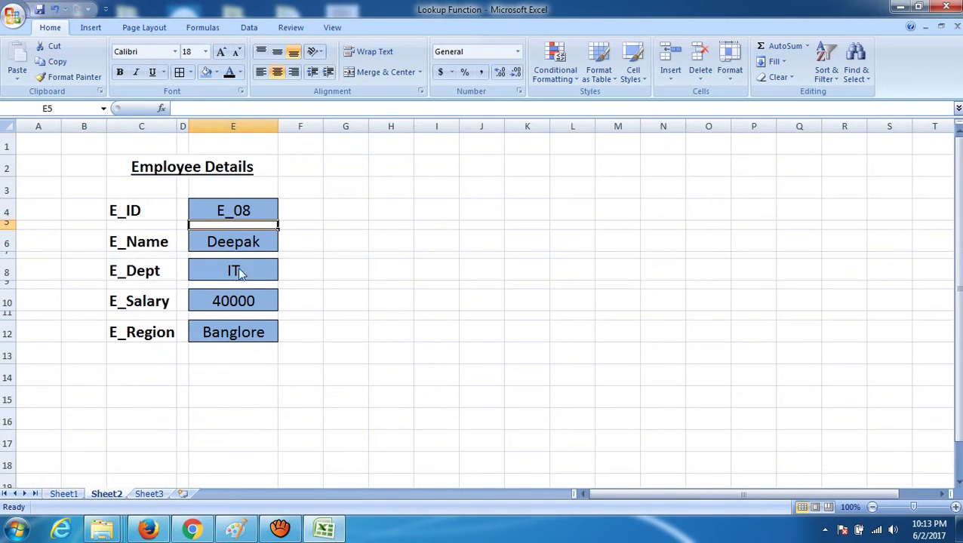
pyautogui.click(256, 211)
pyautogui.doubleClick(256, 211)
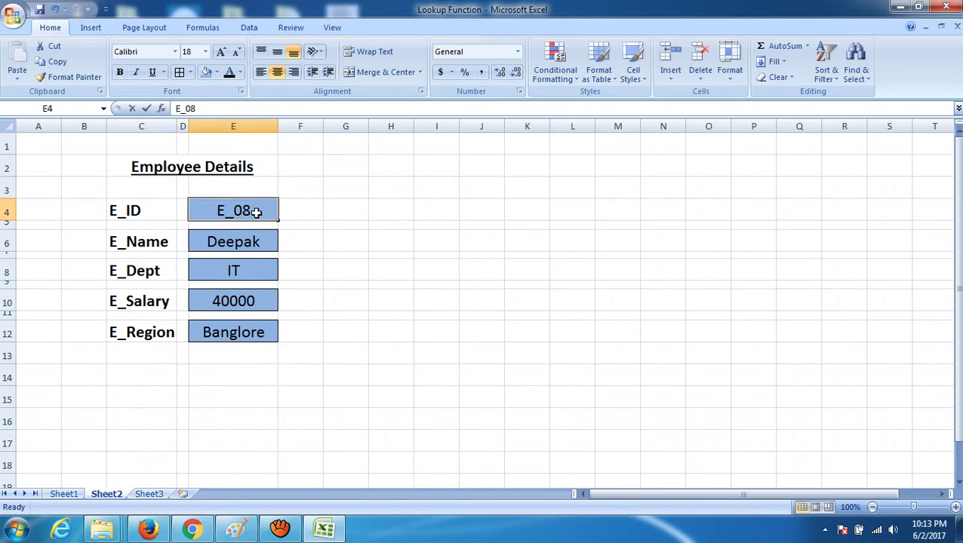
pyautogui.press('BackSpace')
pyautogui.press('BackSpace')
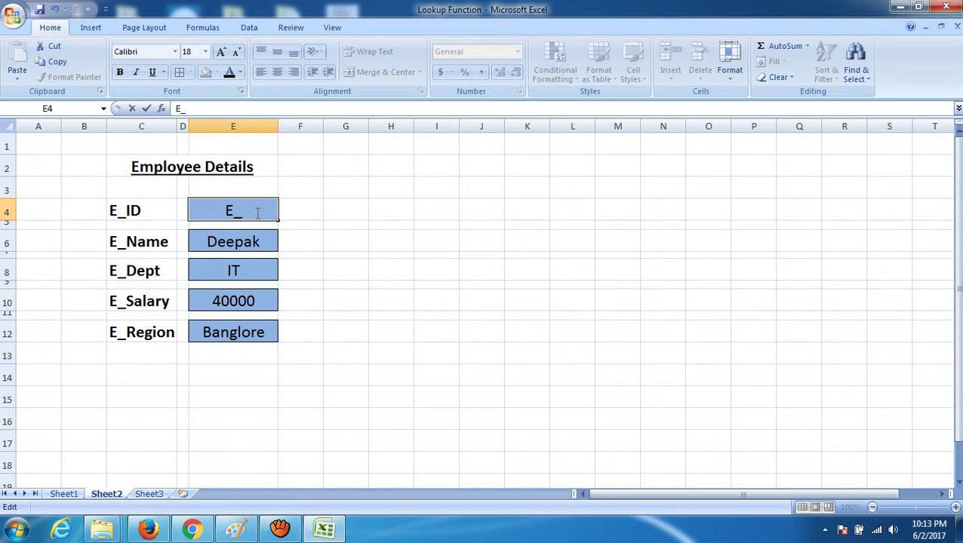
pyautogui.write('10')
pyautogui.press('Return')
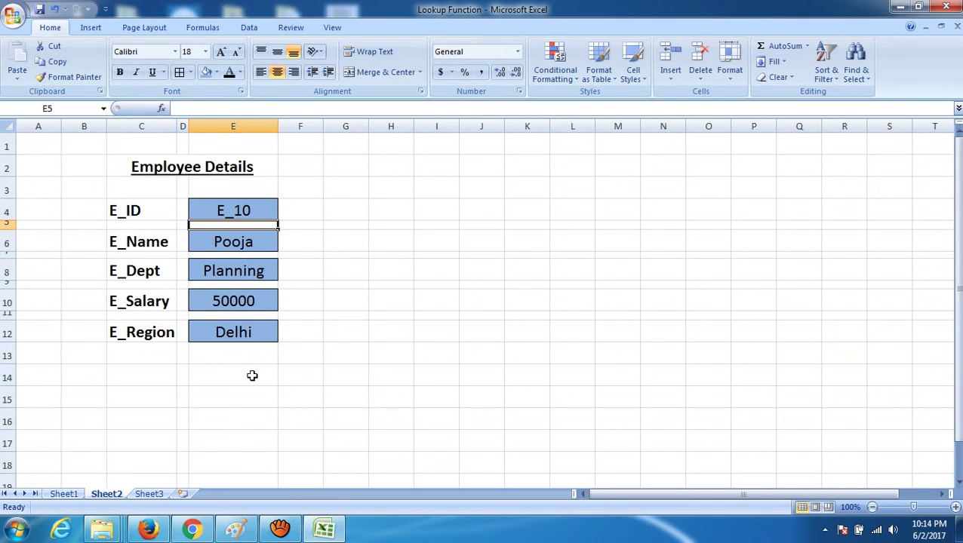
# Step: Compare the form's E_10 details with the employee table on Sheet1 and return to Sheet2
pyautogui.hotkey('alt', 'Tab')
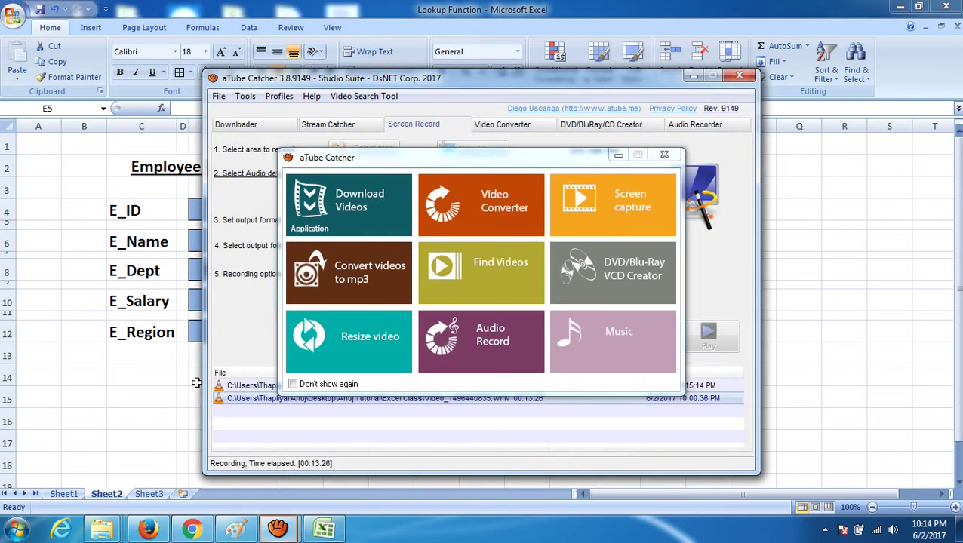
pyautogui.click(693, 77)
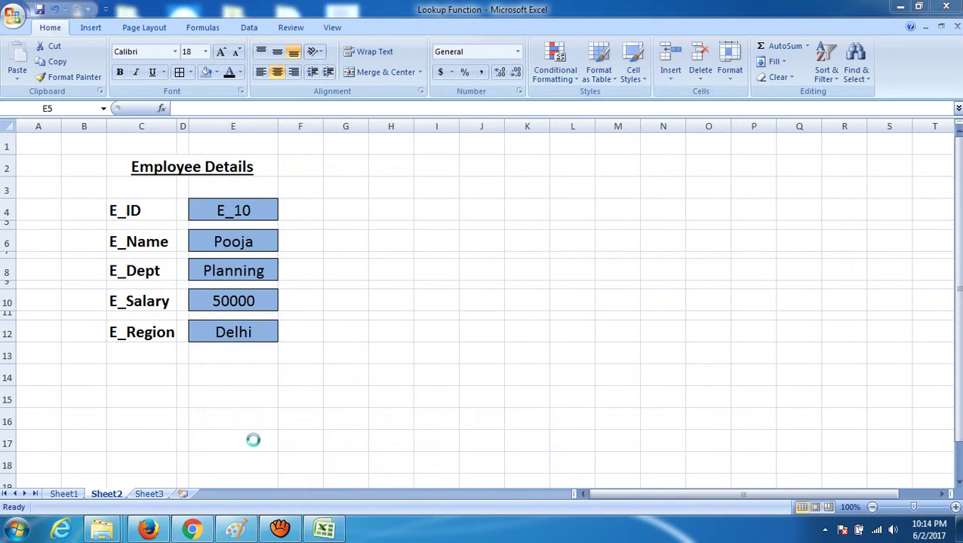
pyautogui.click(60, 497)
pyautogui.click(69, 494)
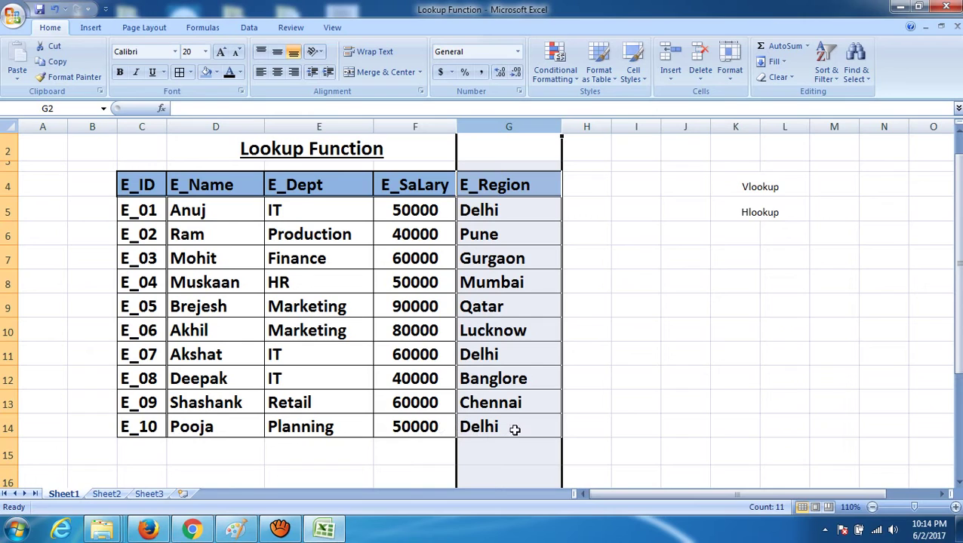
pyautogui.click(626, 404)
pyautogui.click(117, 494)
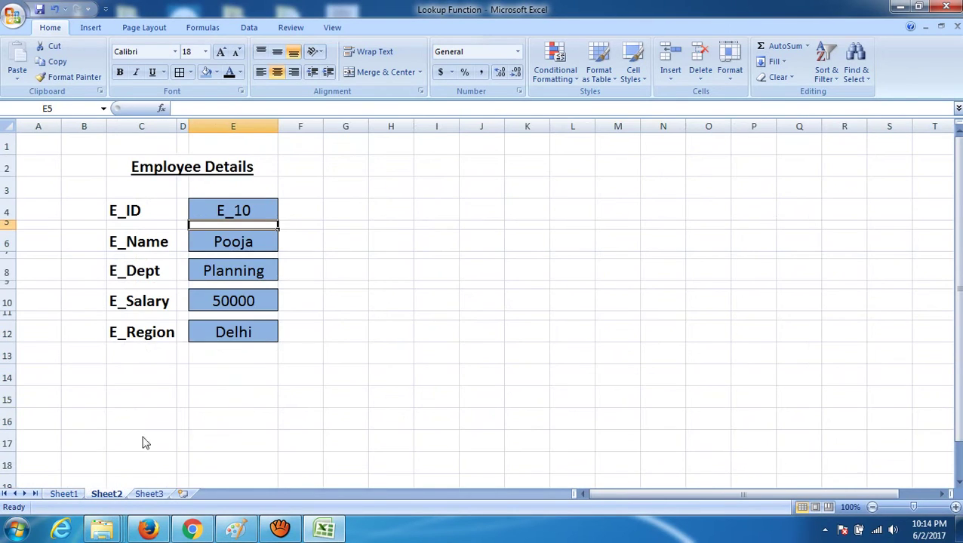
# Step: Replace the E_ID in cell E4 of the Employee Details form with E_02
pyautogui.doubleClick(259, 210)
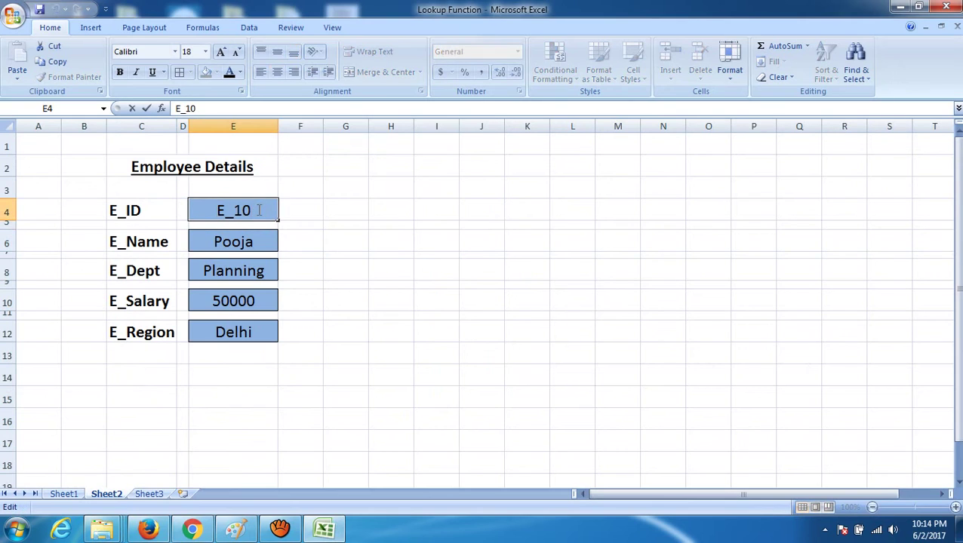
pyautogui.press('BackSpace')
pyautogui.press('BackSpace')
pyautogui.write('2')
pyautogui.press('BackSpace')
pyautogui.write('02')
pyautogui.press('Return')
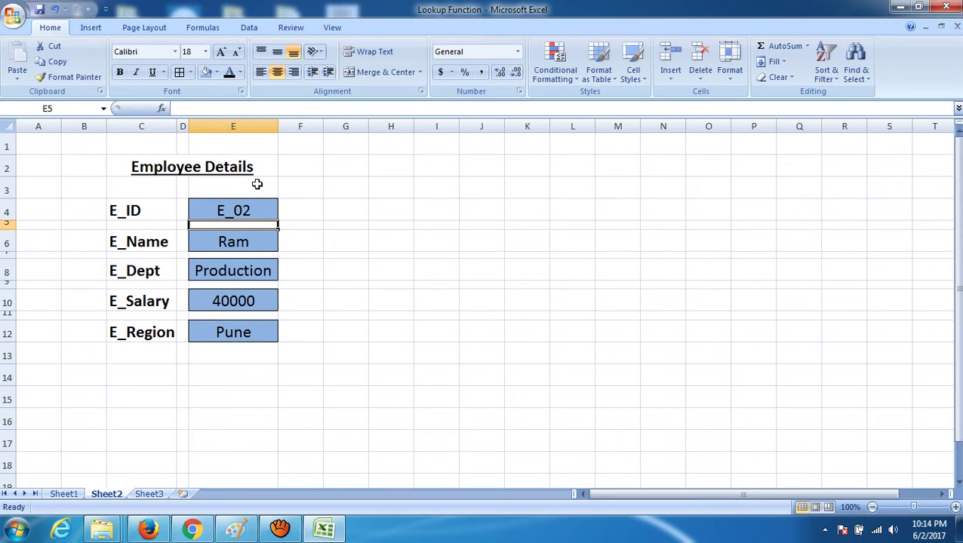
# Step: Test the form with an ID that is missing from the Sheet1 table by setting E4 to E_2
pyautogui.doubleClick(259, 209)
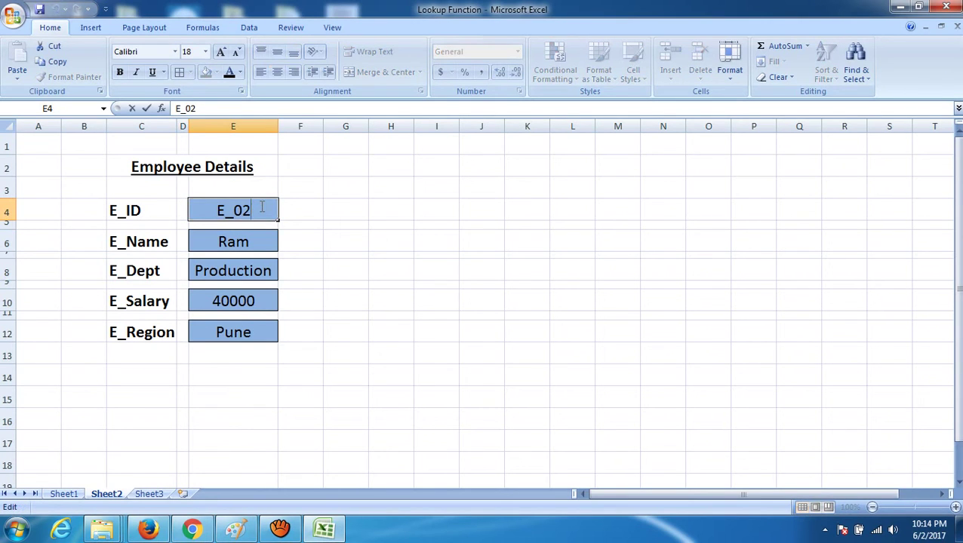
pyautogui.press('BackSpace')
pyautogui.press('BackSpace')
pyautogui.write('2')
pyautogui.press('Return')
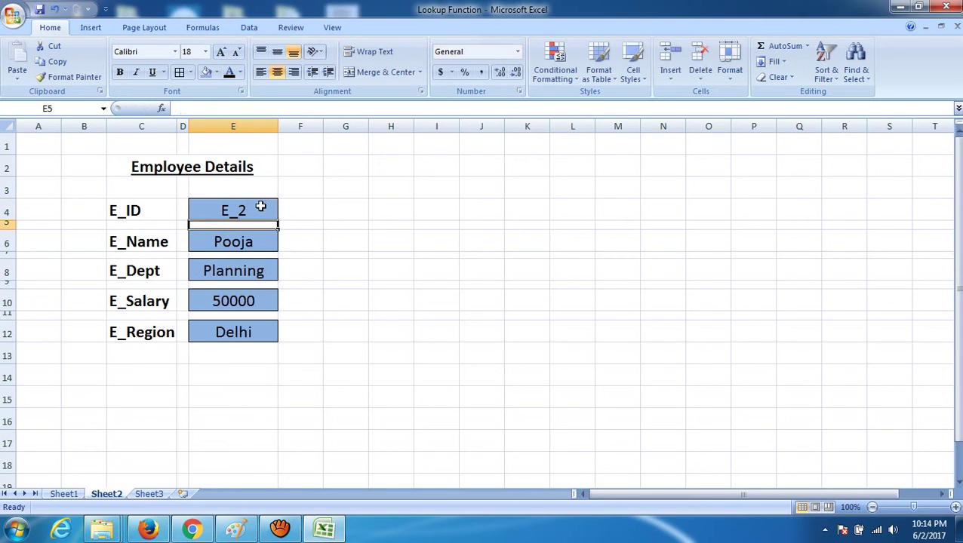
# Step: Clear the E_ID cell E4 and enter the unlisted ID E2 without an underscore
pyautogui.press('BackSpace')
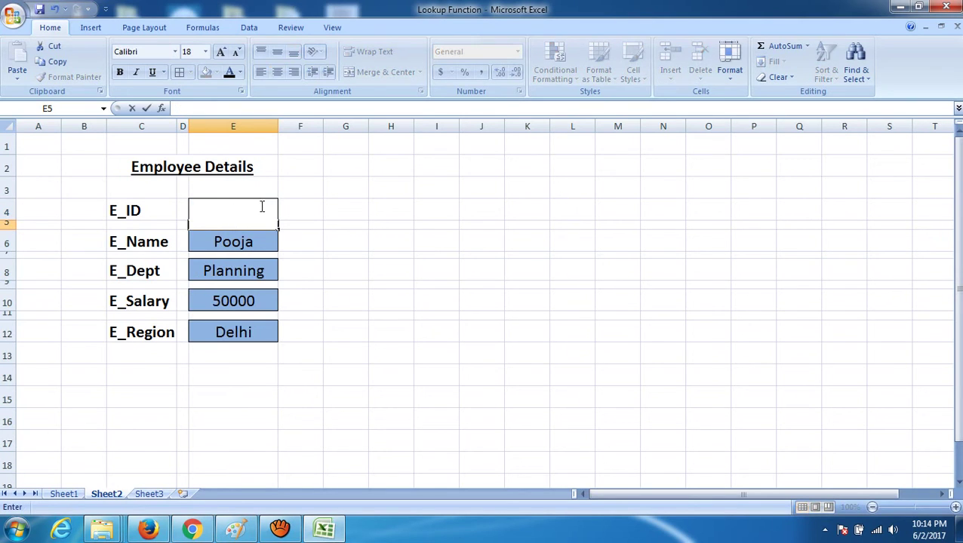
pyautogui.click(317, 223)
pyautogui.click(261, 210)
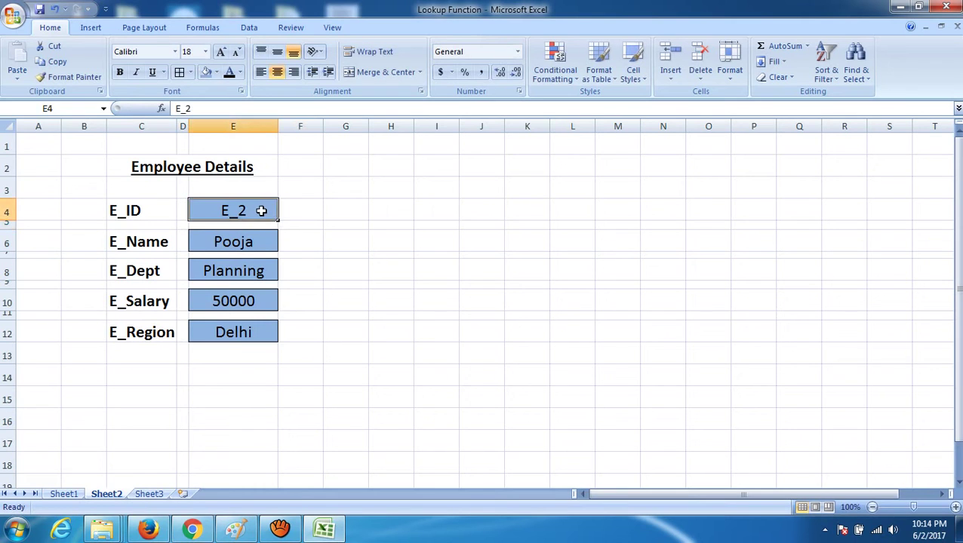
pyautogui.press('BackSpace')
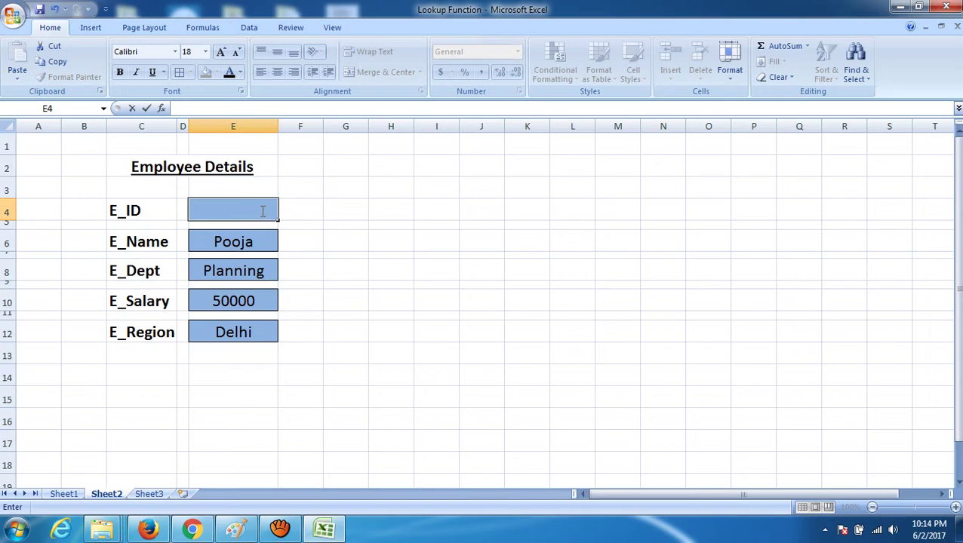
pyautogui.write('E2')
pyautogui.press('Return')
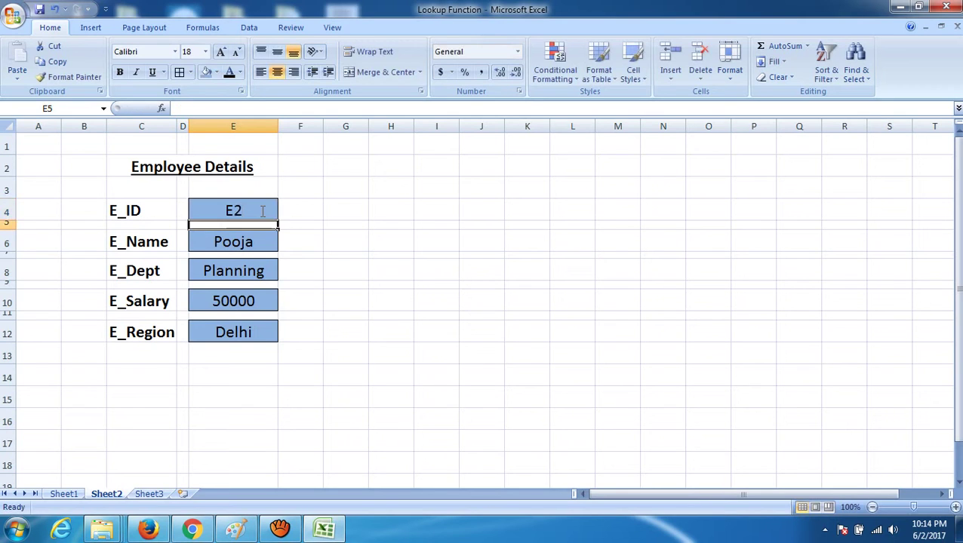
# Step: Change the E_ID in cell E4 to E5 as another test with an unlisted ID
pyautogui.click(255, 209)
pyautogui.doubleClick(255, 209)
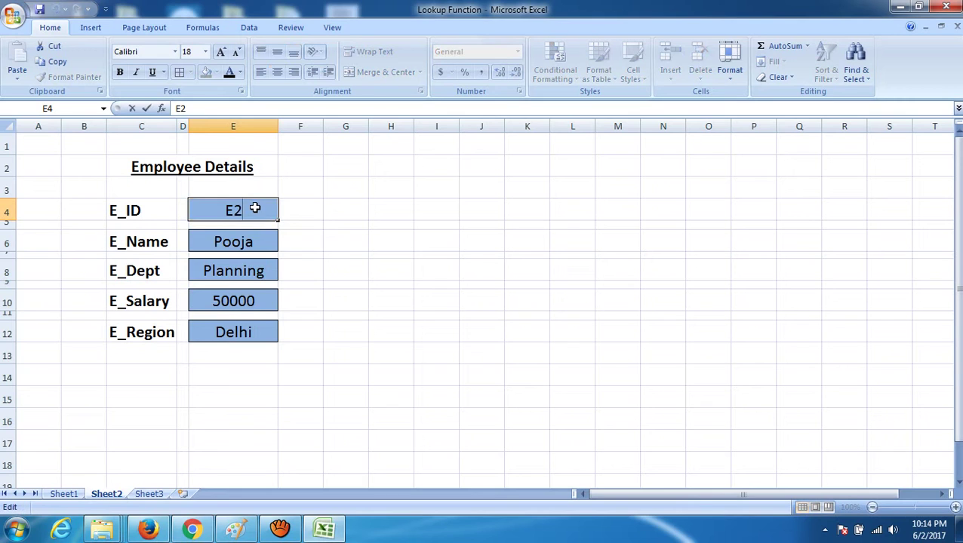
pyautogui.press('BackSpace')
pyautogui.write('5')
pyautogui.press('Return')
pyautogui.click(315, 264)
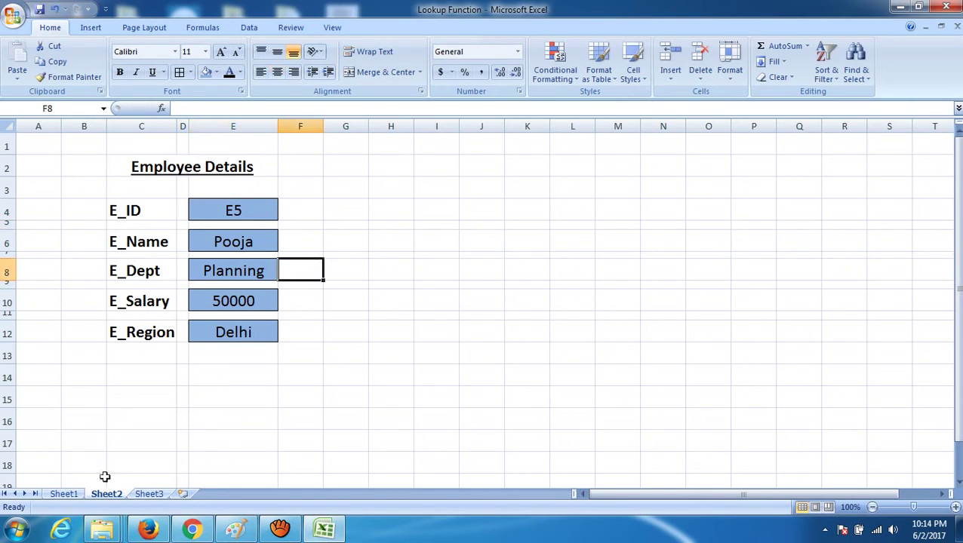
# Step: Examine the E_ID list in C5:C14 on Sheet1 against the ID entered in the Sheet2 form
pyautogui.click(63, 494)
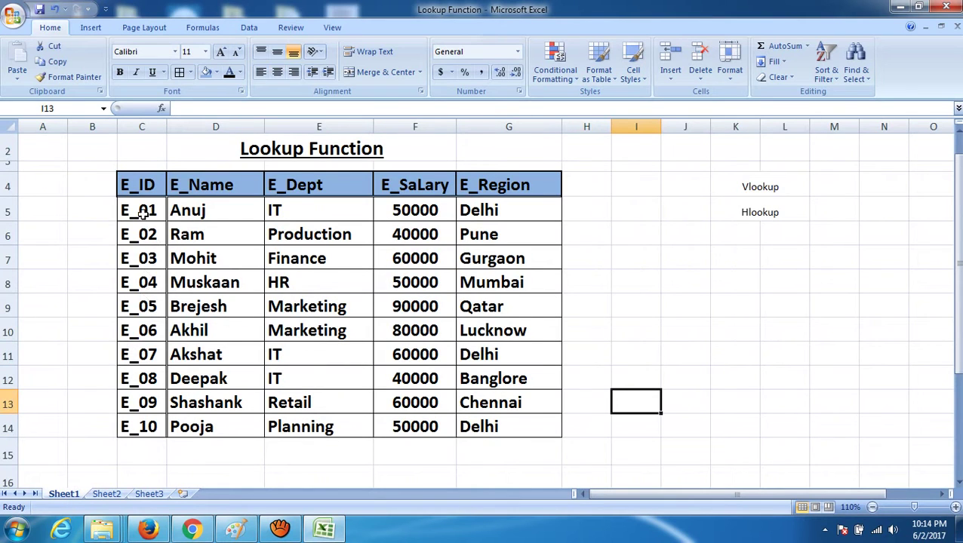
pyautogui.moveTo(141, 212); pyautogui.dragTo(142, 428)
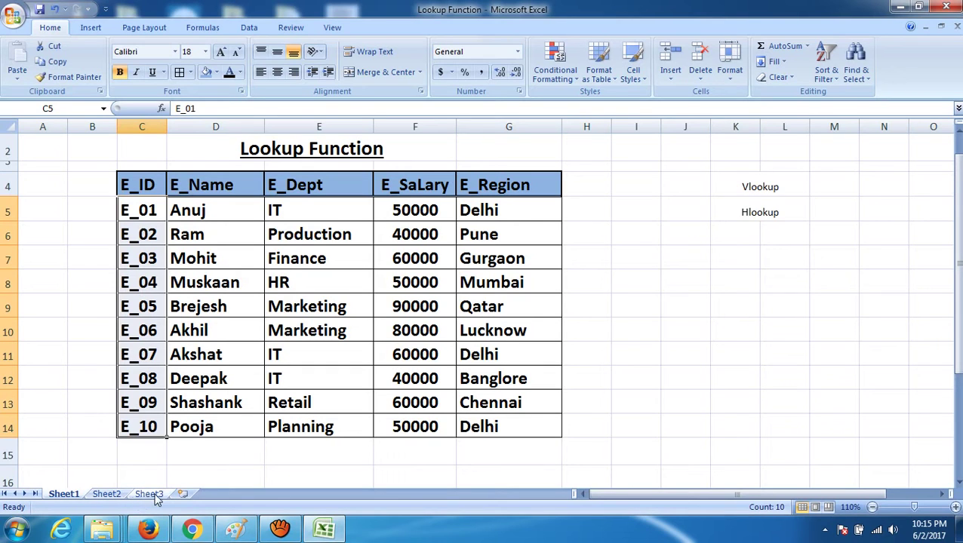
pyautogui.click(114, 495)
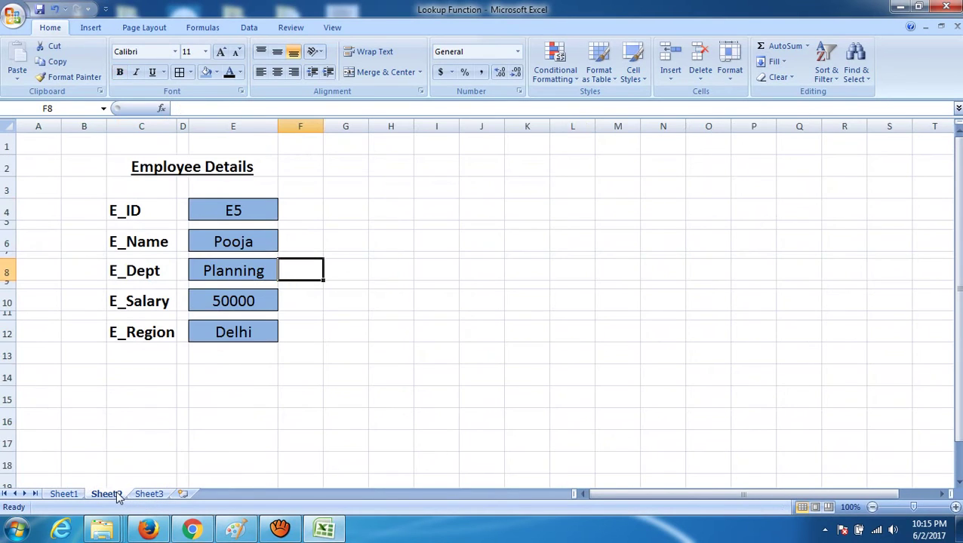
pyautogui.click(69, 493)
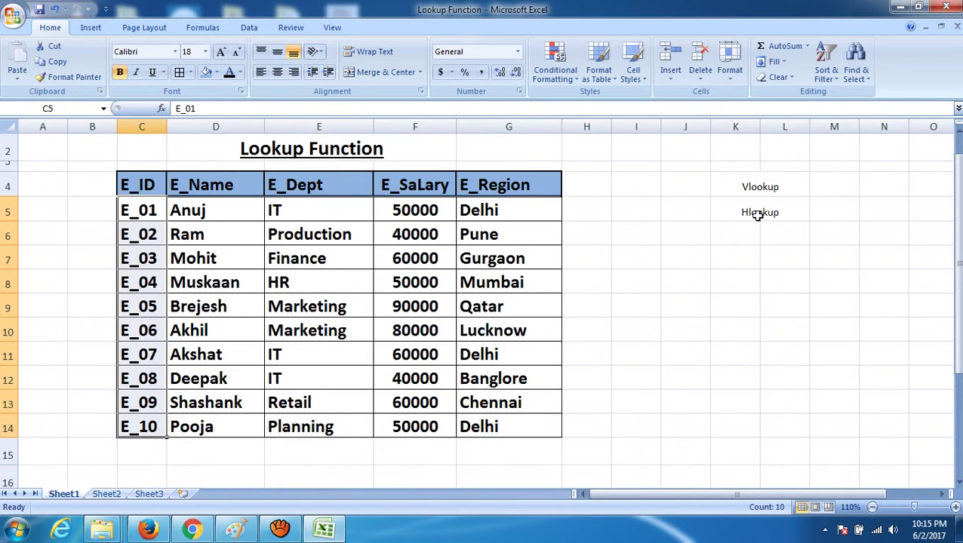
pyautogui.click(111, 495)
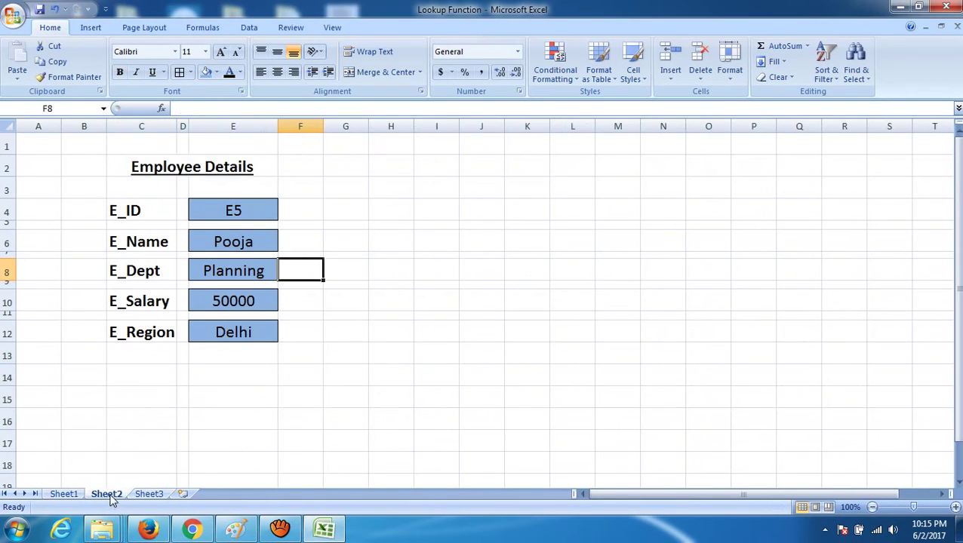
# Step: Examine the E_ID entry in E4 and the lookup value in the E_Name cell's VLOOKUP formula in E6
pyautogui.click(243, 211)
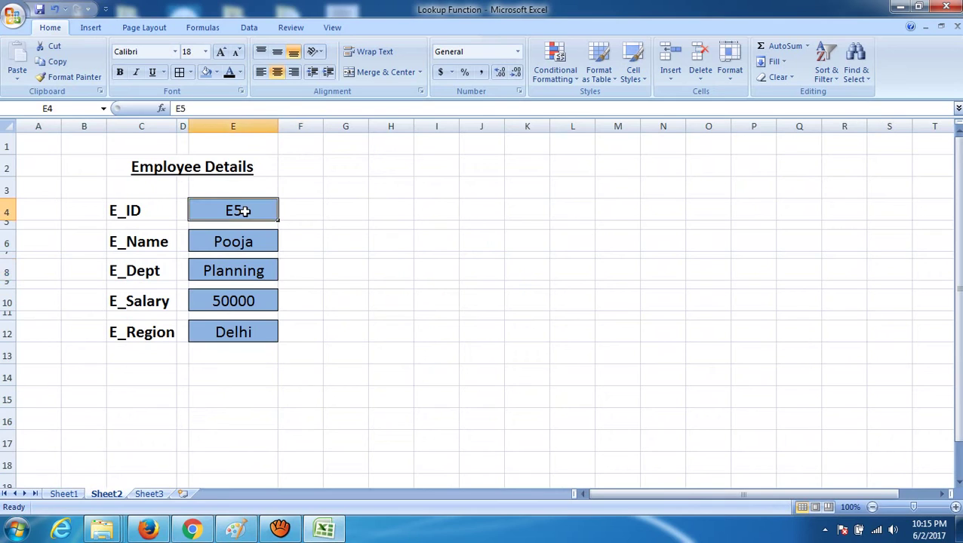
pyautogui.doubleClick(243, 211)
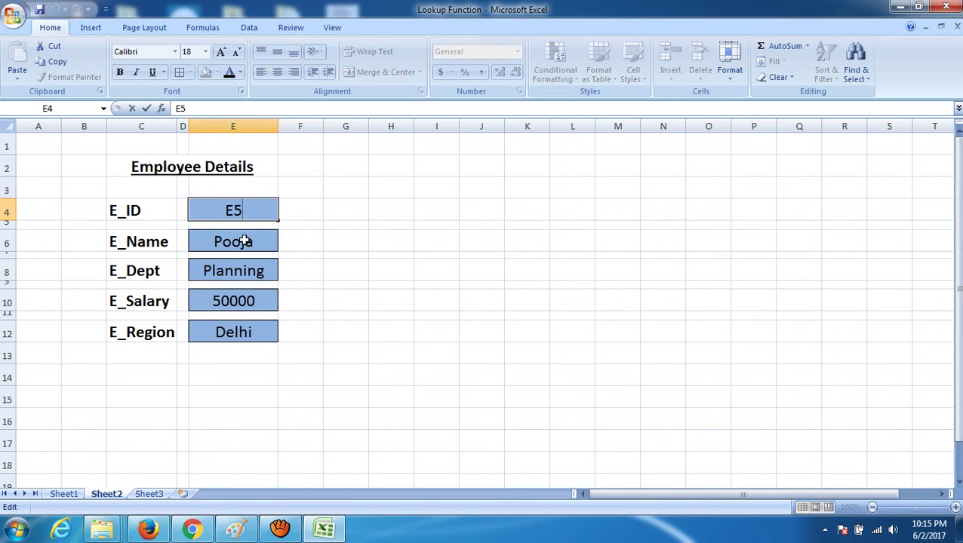
pyautogui.click(258, 125)
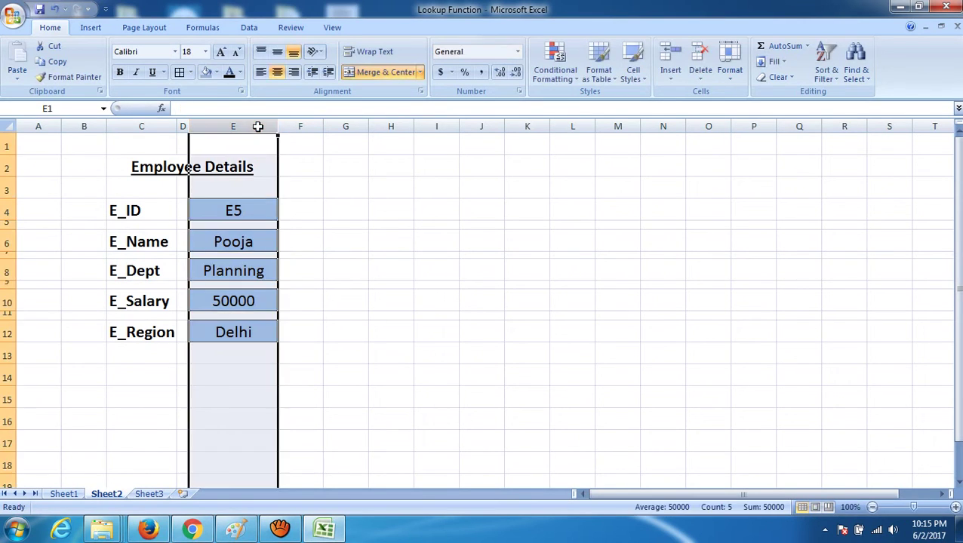
pyautogui.click(356, 184)
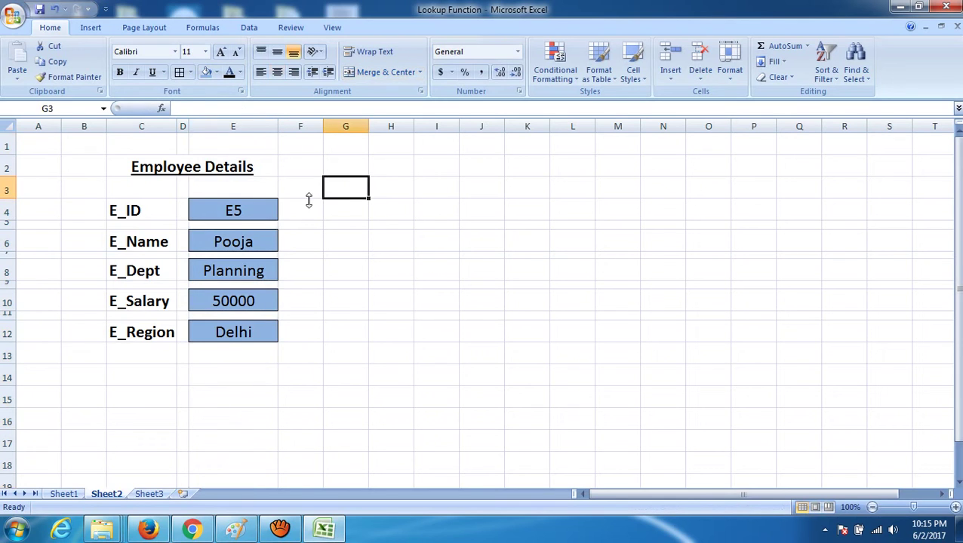
pyautogui.doubleClick(268, 210)
pyautogui.doubleClick(267, 240)
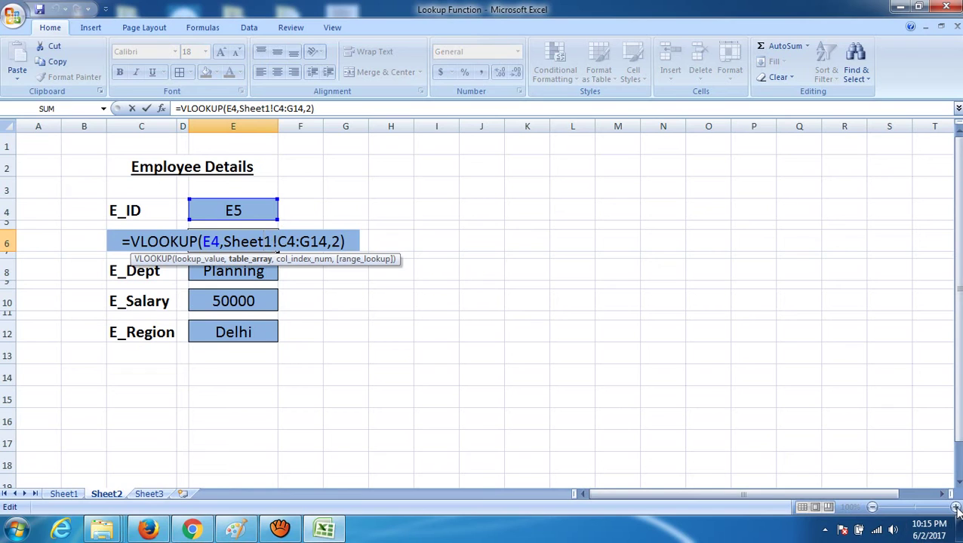
pyautogui.click(678, 412)
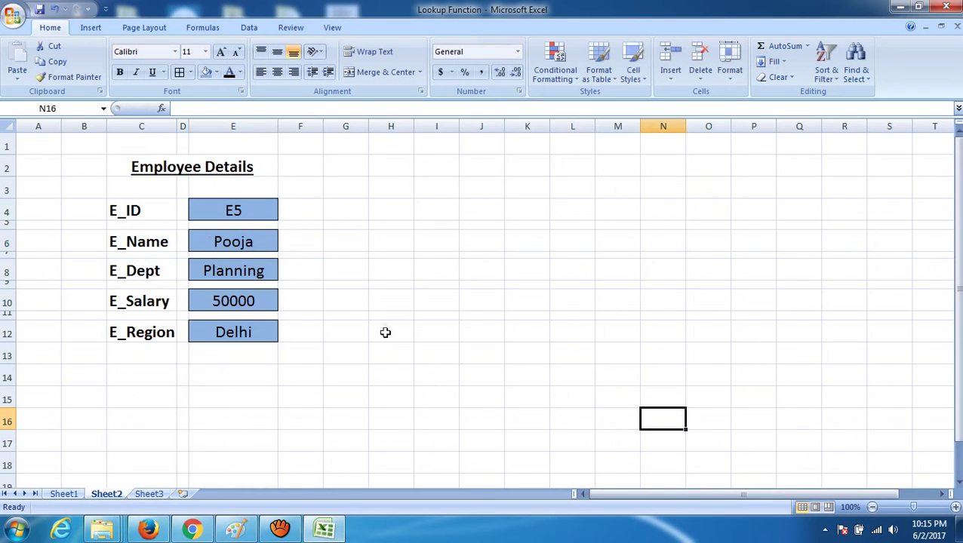
pyautogui.click(257, 250)
pyautogui.doubleClick(258, 249)
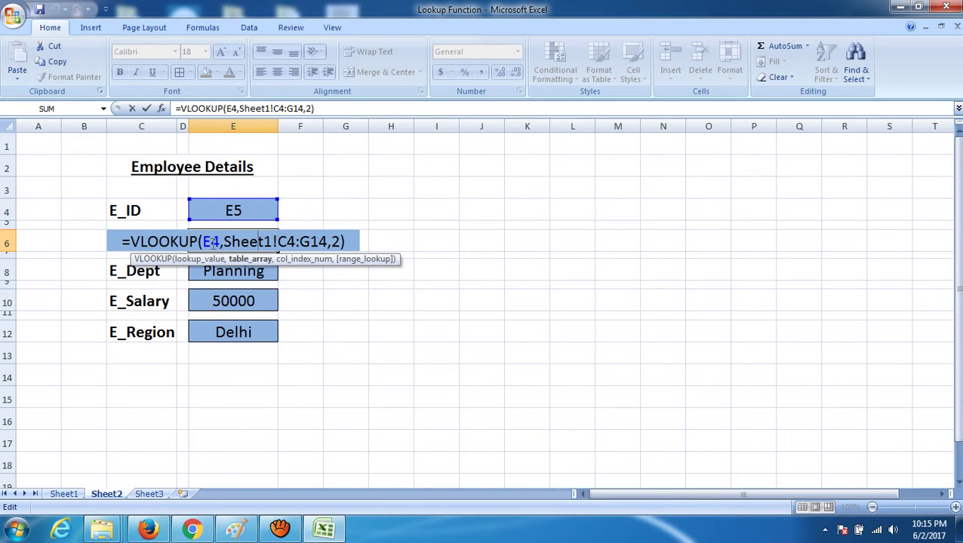
pyautogui.doubleClick(214, 241)
pyautogui.press('Return')
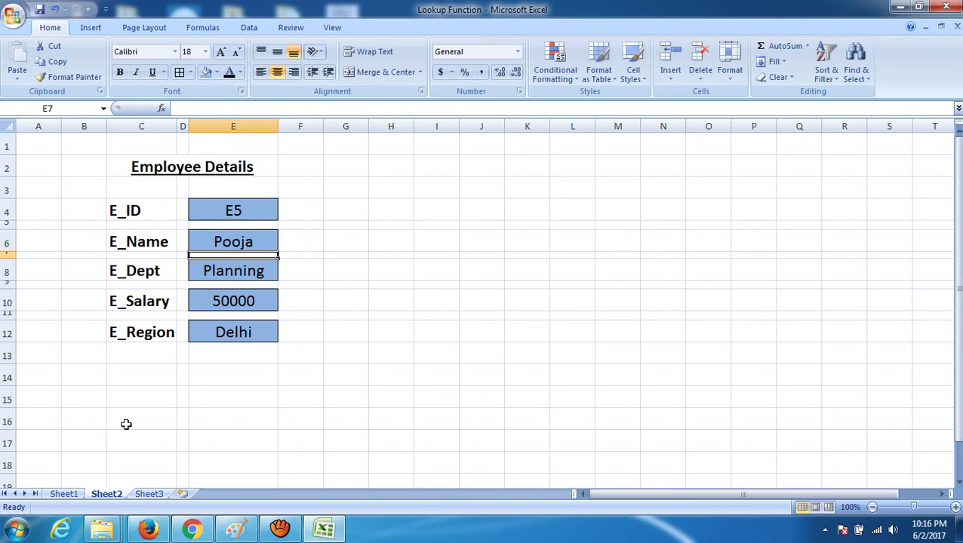
# Step: Inspect the E_04 record across row 8 of the Sheet1 table
pyautogui.click(64, 494)
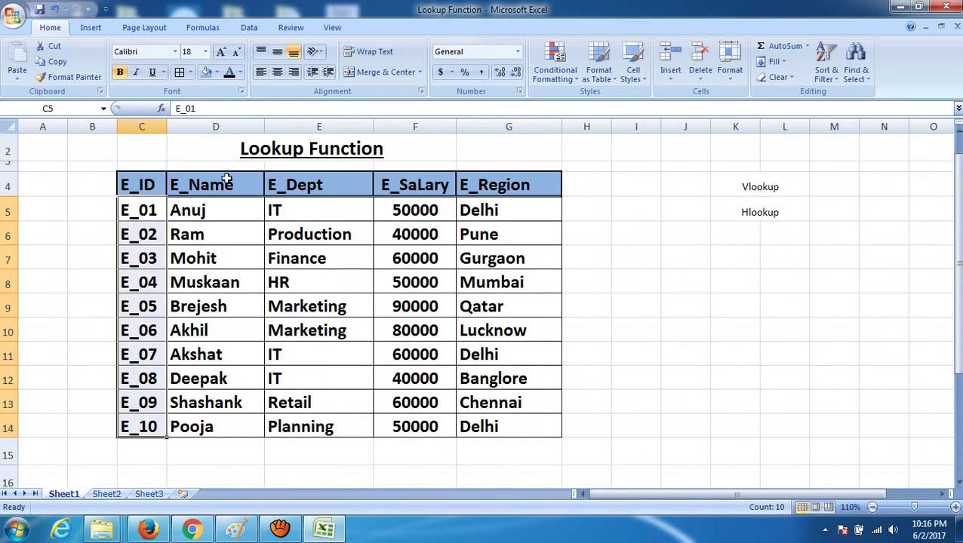
pyautogui.click(148, 282)
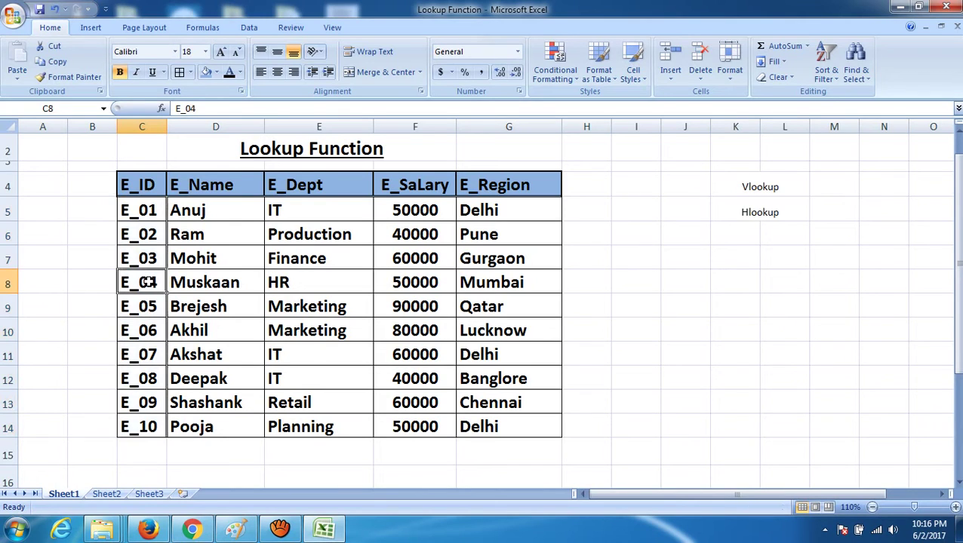
pyautogui.click(8, 280)
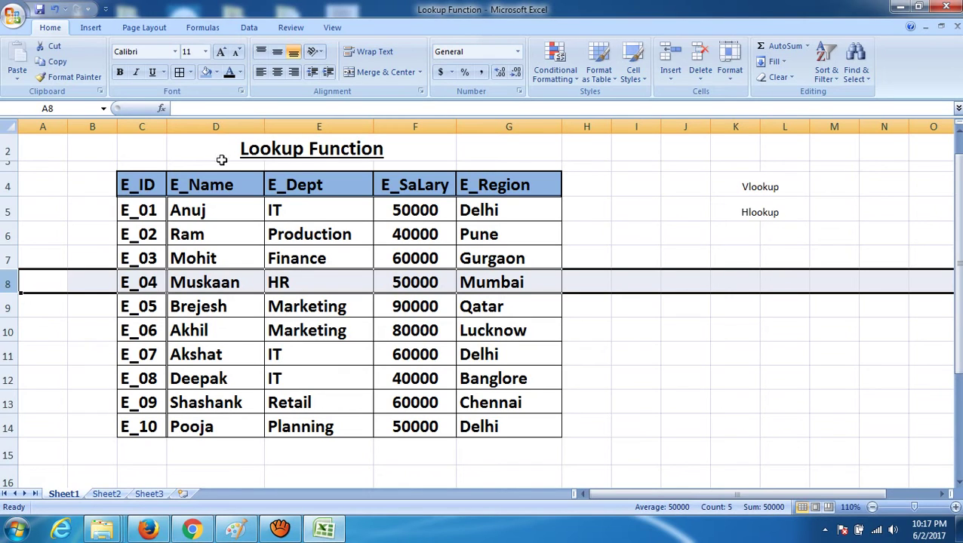
# Step: Review the column index arguments in the E_Name and E_Dept VLOOKUP formulas in E6 and E8 on Sheet2
pyautogui.click(106, 494)
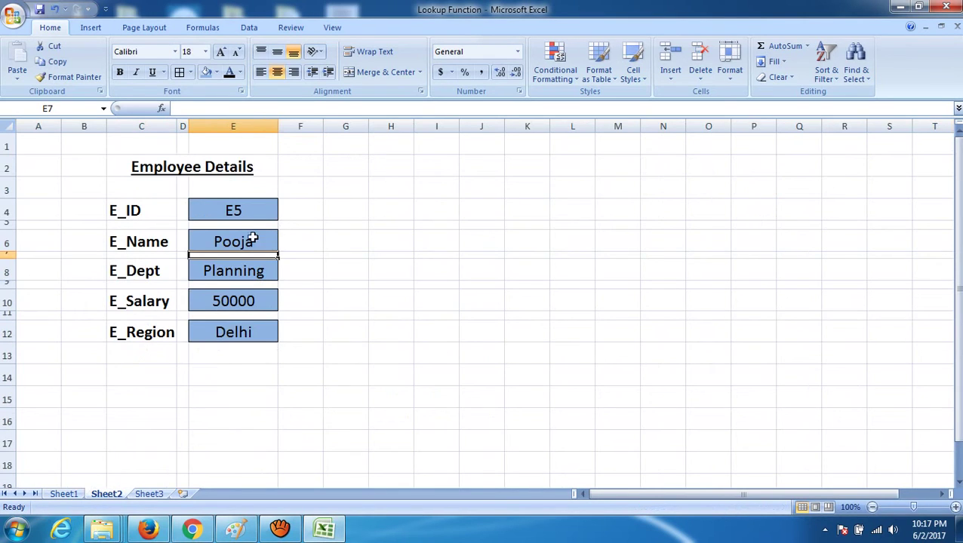
pyautogui.click(252, 240)
pyautogui.doubleClick(253, 240)
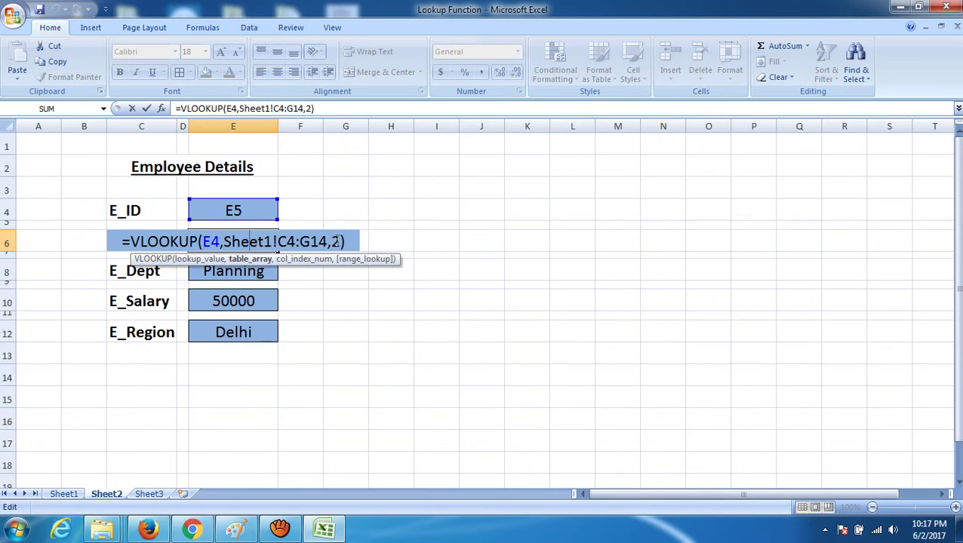
pyautogui.press('Return')
pyautogui.click(264, 269)
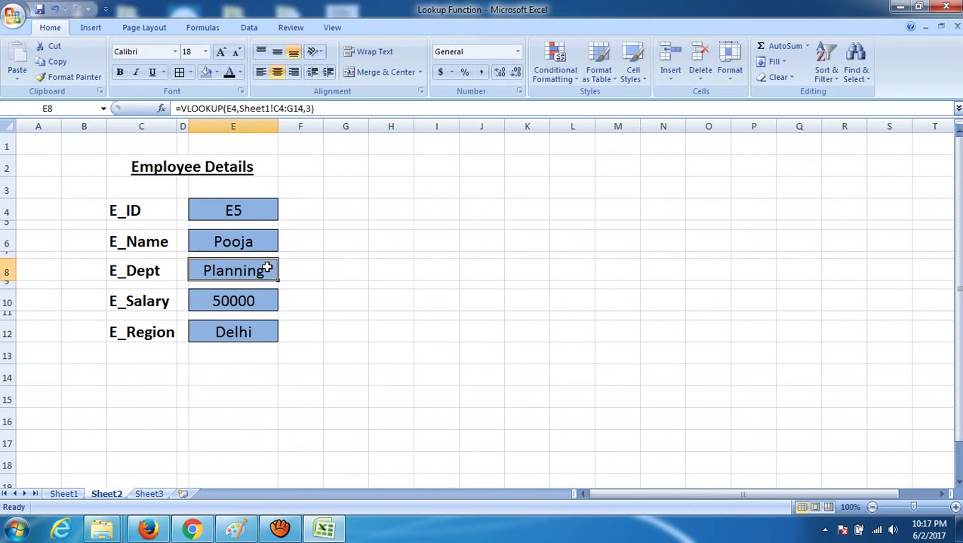
pyautogui.doubleClick(264, 269)
pyautogui.moveTo(342, 271); pyautogui.dragTo(334, 271)
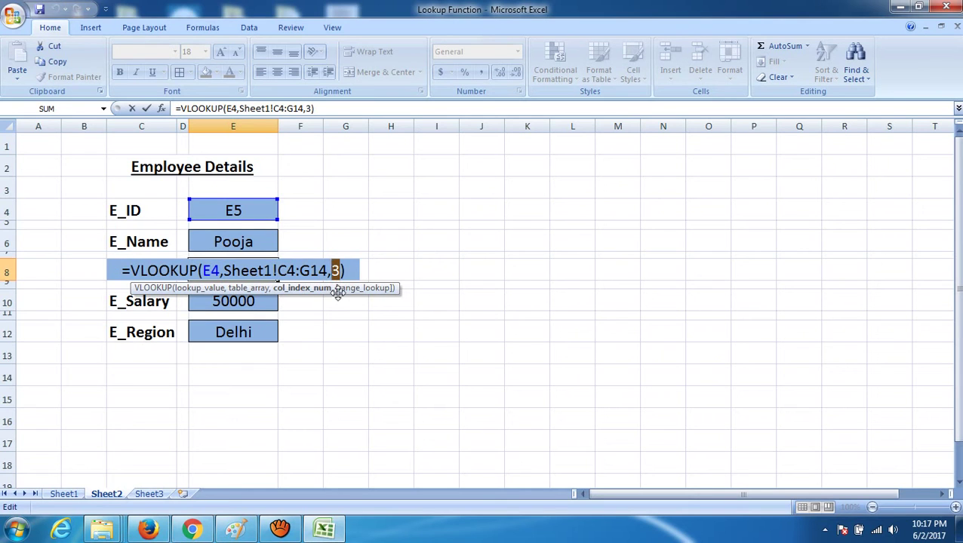
pyautogui.press('Return')
# Step: Review the column index arguments in the E_Salary and E_Region VLOOKUP formulas in E10 and E12
pyautogui.doubleClick(261, 308)
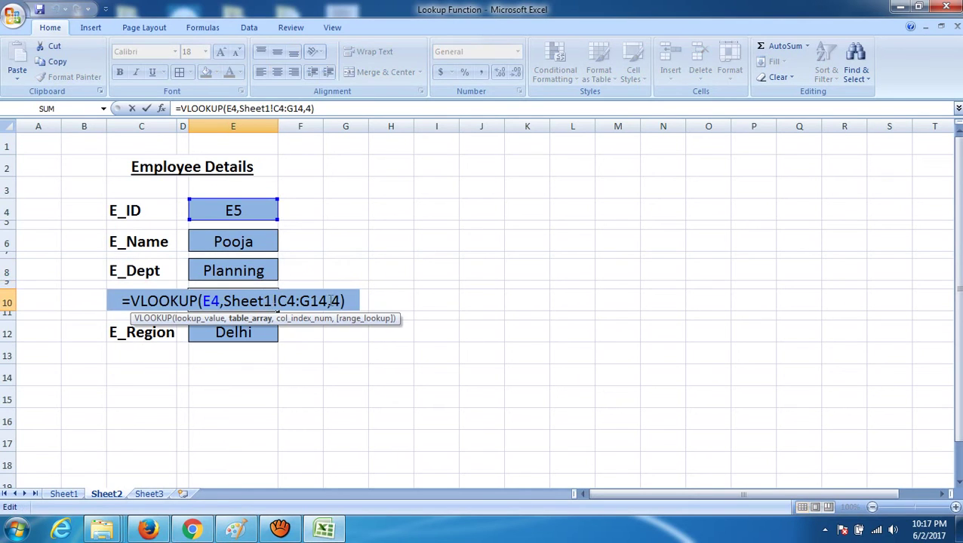
pyautogui.moveTo(342, 302); pyautogui.dragTo(335, 302)
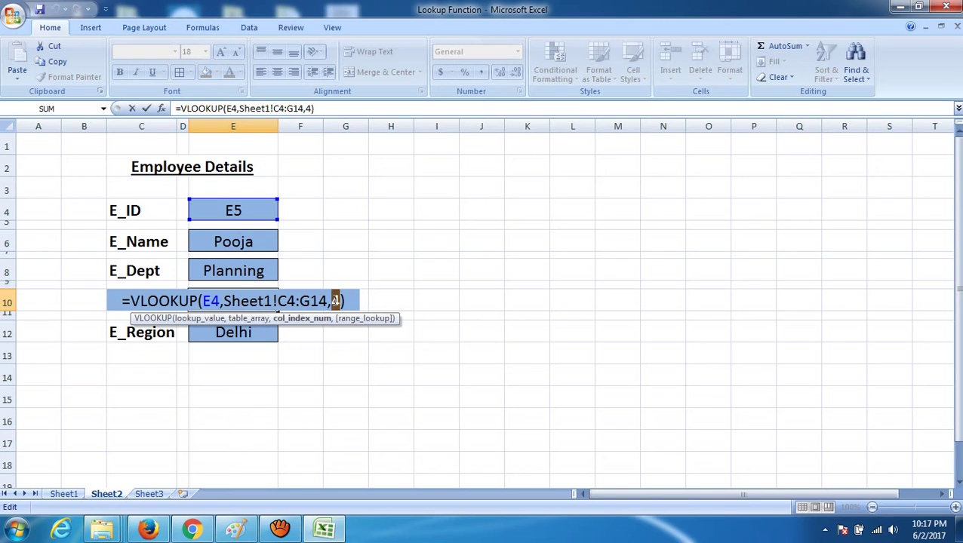
pyautogui.press('Return')
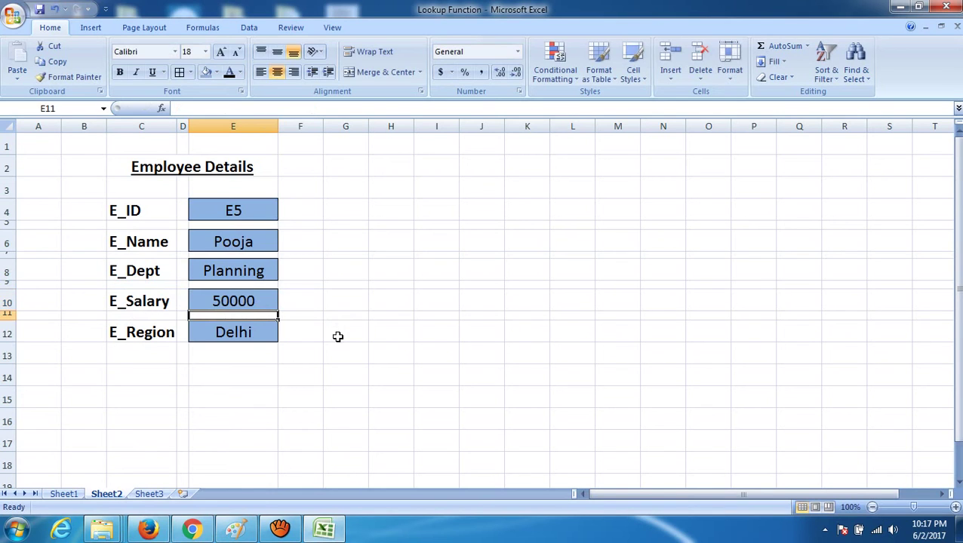
pyautogui.click(265, 331)
pyautogui.doubleClick(265, 330)
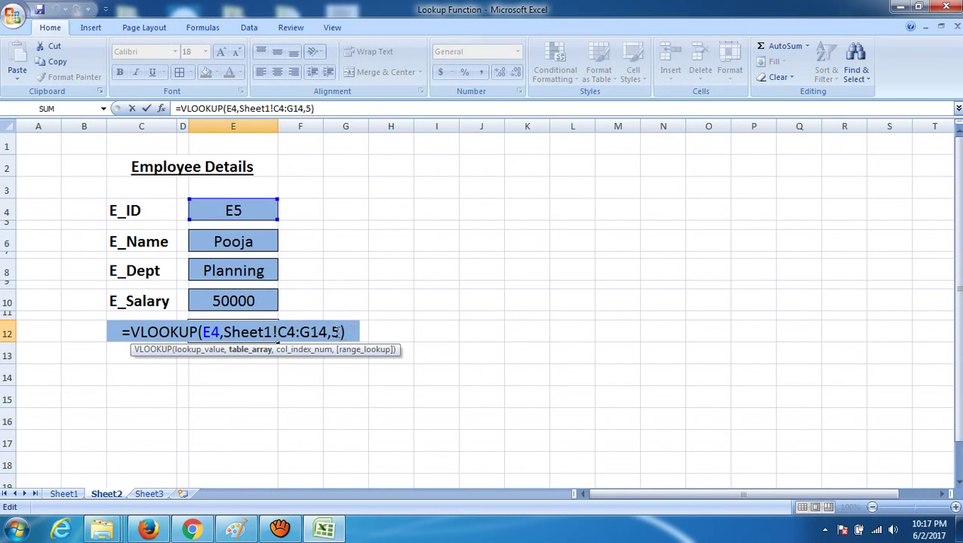
pyautogui.moveTo(339, 332); pyautogui.dragTo(332, 332)
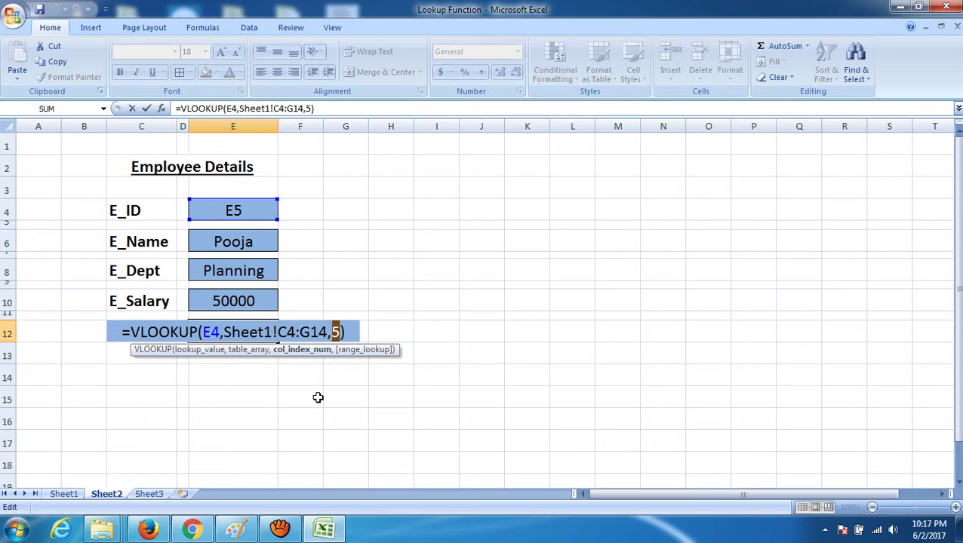
pyautogui.press('Return')
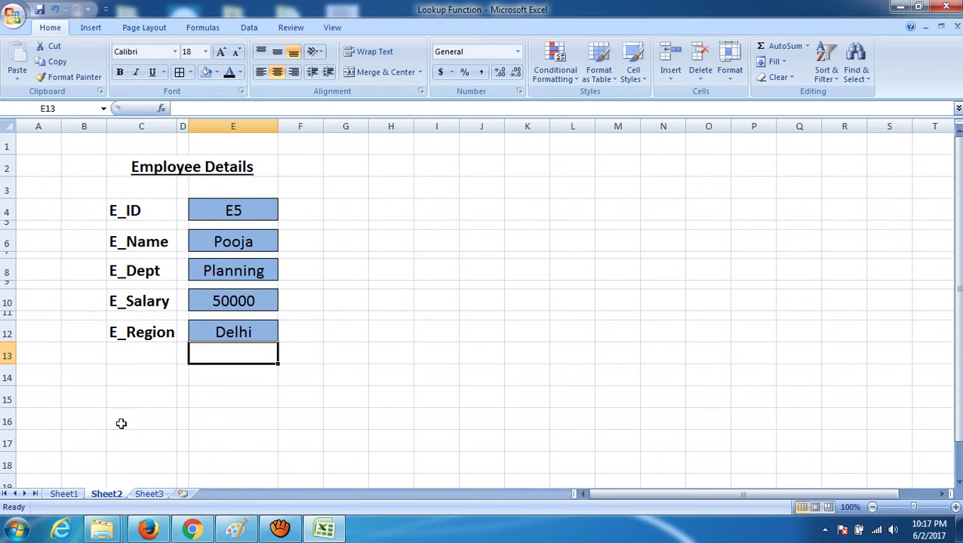
# Step: Examine the Sheet1 table's columns from E_ID in column C to E_Region in column G as VLOOKUP's vertical data layout
pyautogui.click(66, 495)
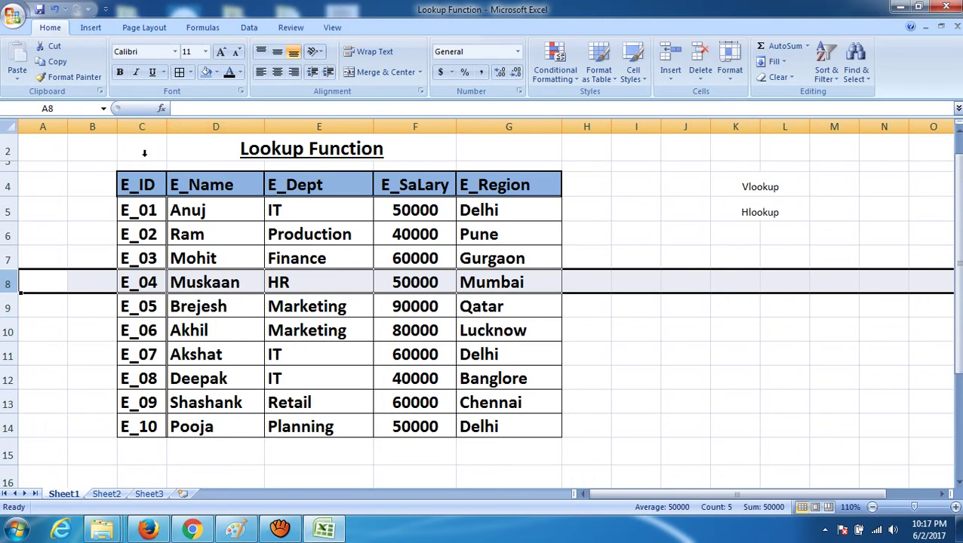
pyautogui.click(147, 127)
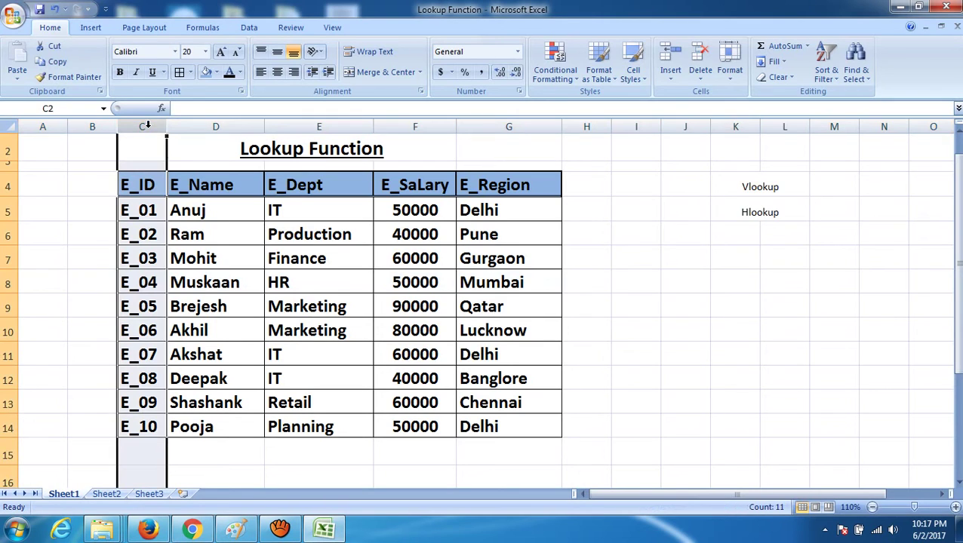
pyautogui.click(206, 126)
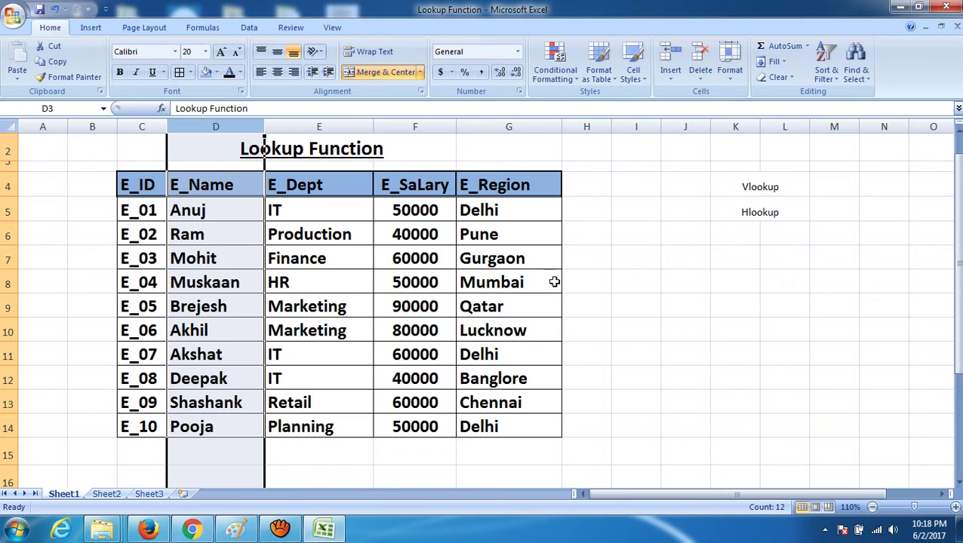
pyautogui.click(650, 275)
pyautogui.moveTo(123, 207); pyautogui.dragTo(145, 108)
pyautogui.click(217, 124)
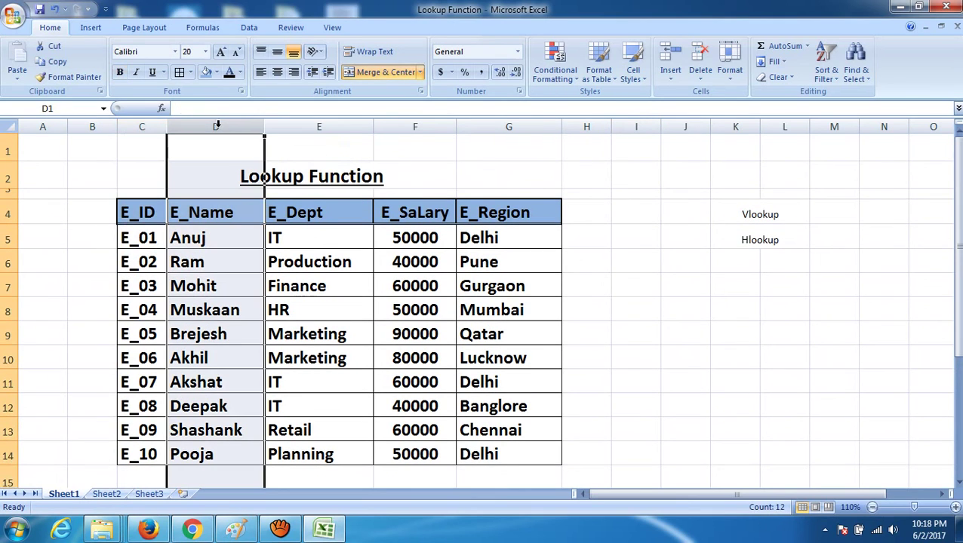
pyautogui.click(143, 260)
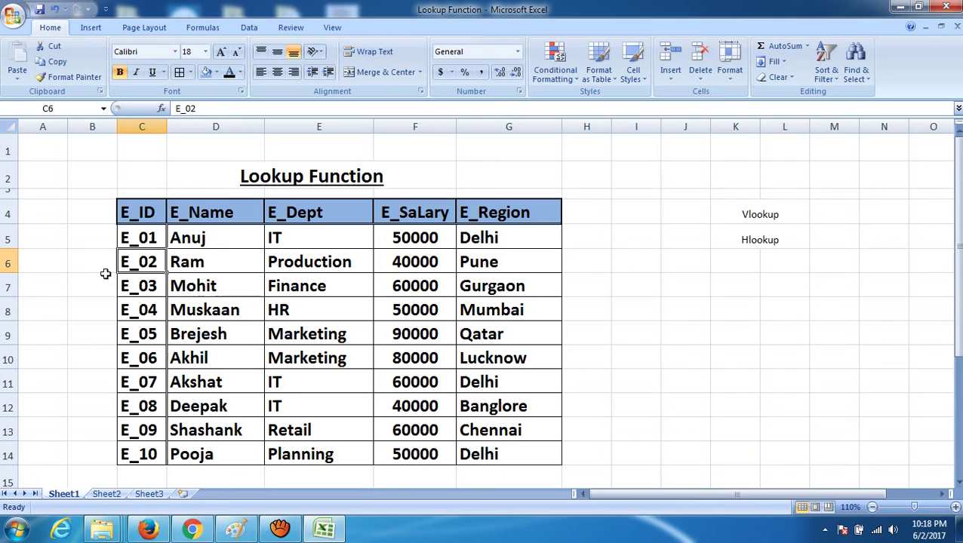
pyautogui.click(147, 454)
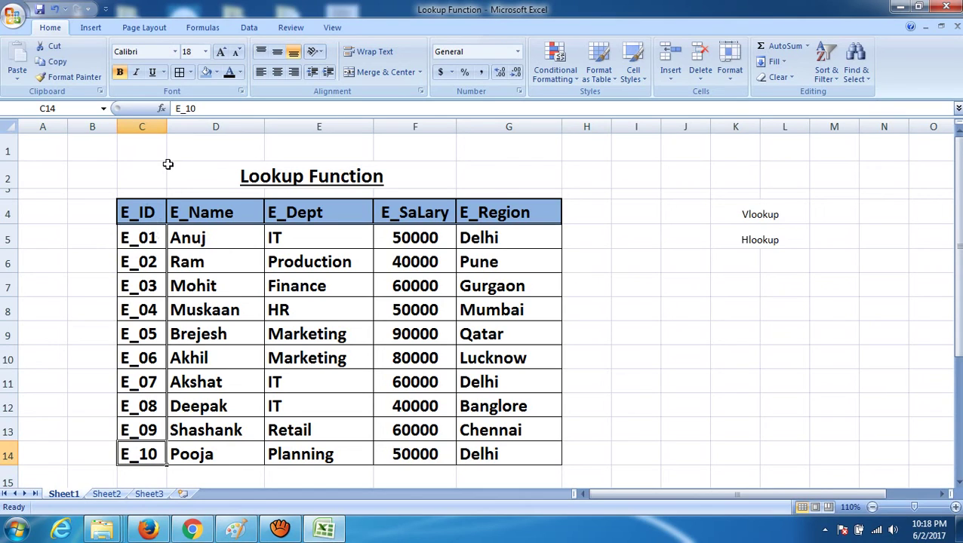
pyautogui.click(215, 126)
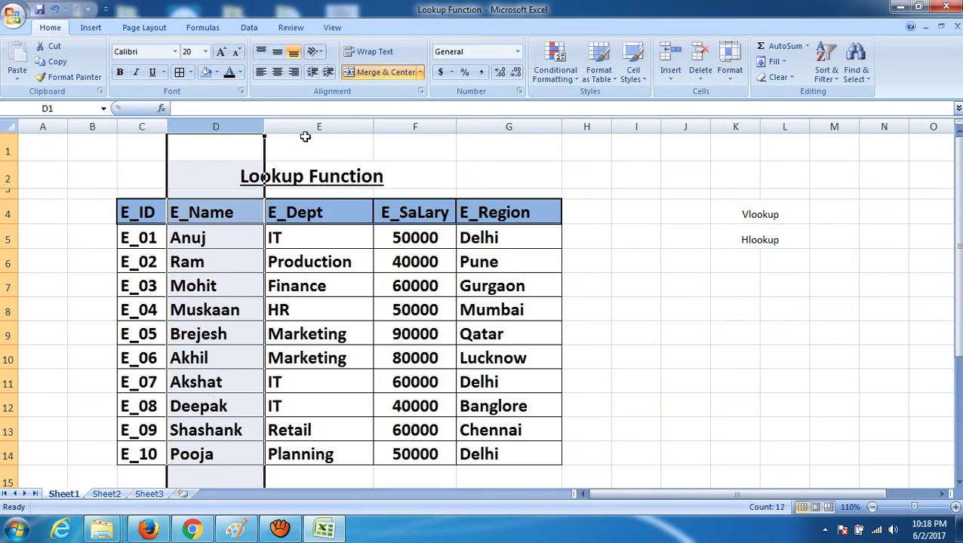
pyautogui.click(412, 126)
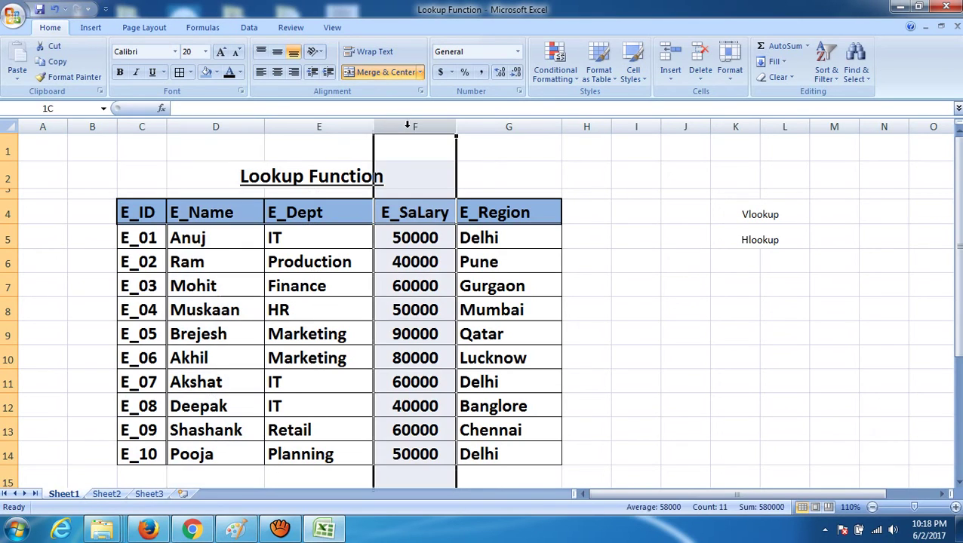
pyautogui.click(500, 126)
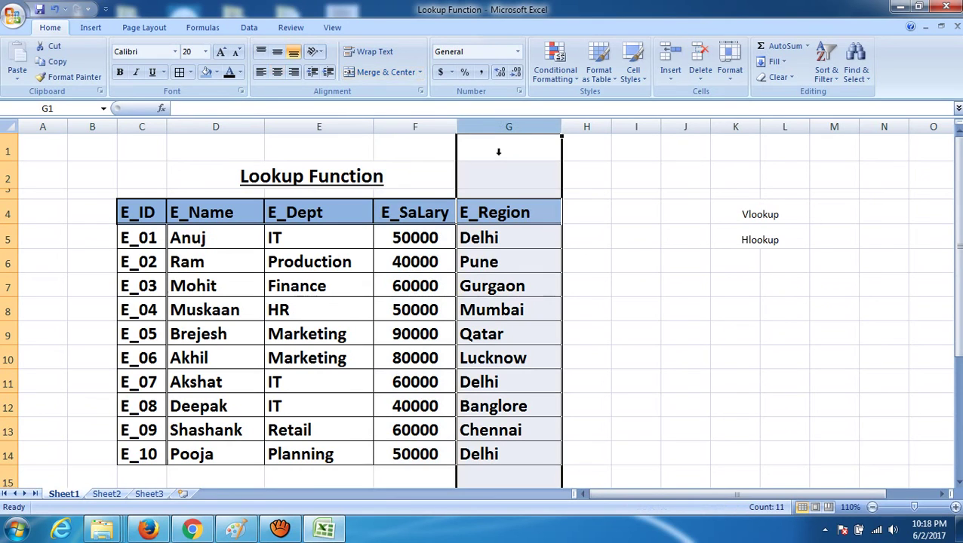
pyautogui.click(633, 335)
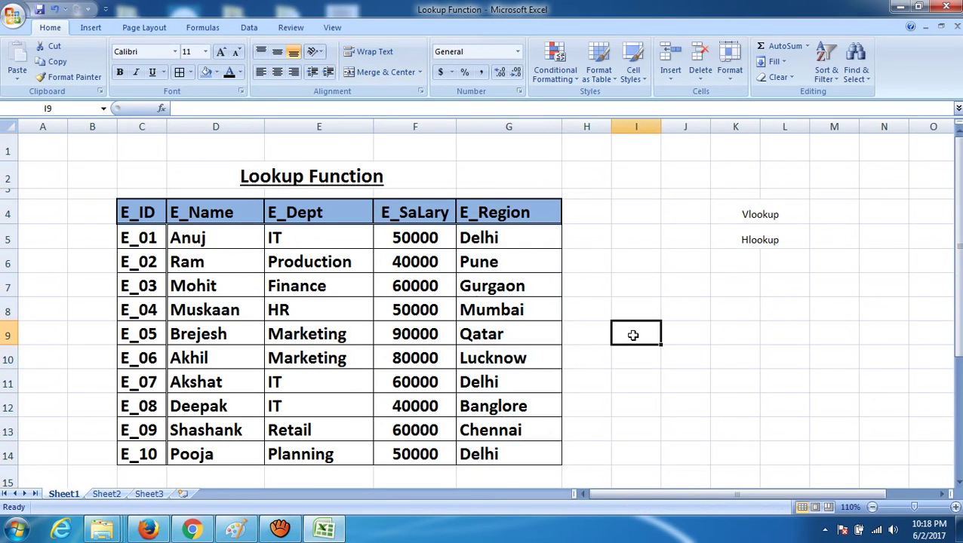
# Step: Below the Sheet1 table, enter the row labels E_Id in C17 and E_name in C18
pyautogui.doubleClick(748, 211)
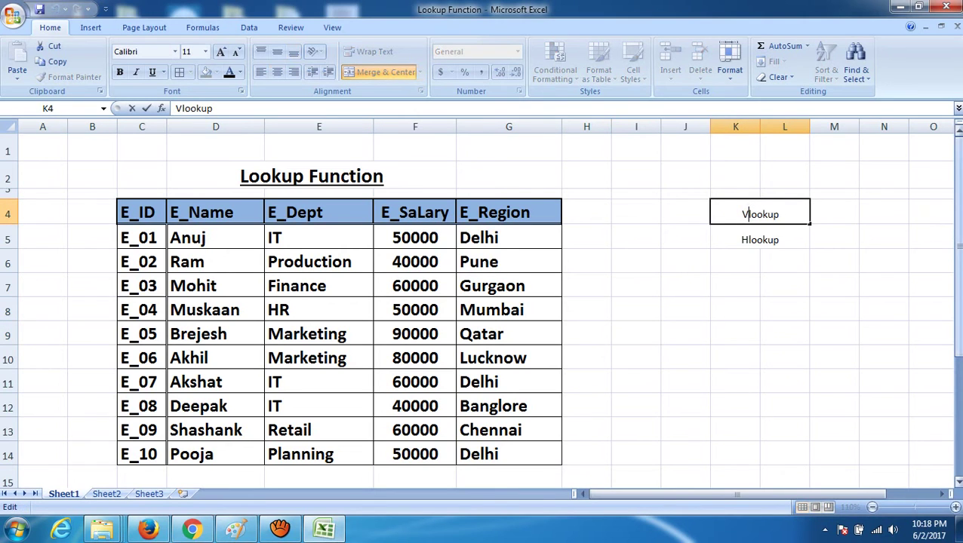
pyautogui.moveTo(955, 234); pyautogui.dragTo(959, 346)
pyautogui.moveTo(960, 379); pyautogui.dragTo(960, 380)
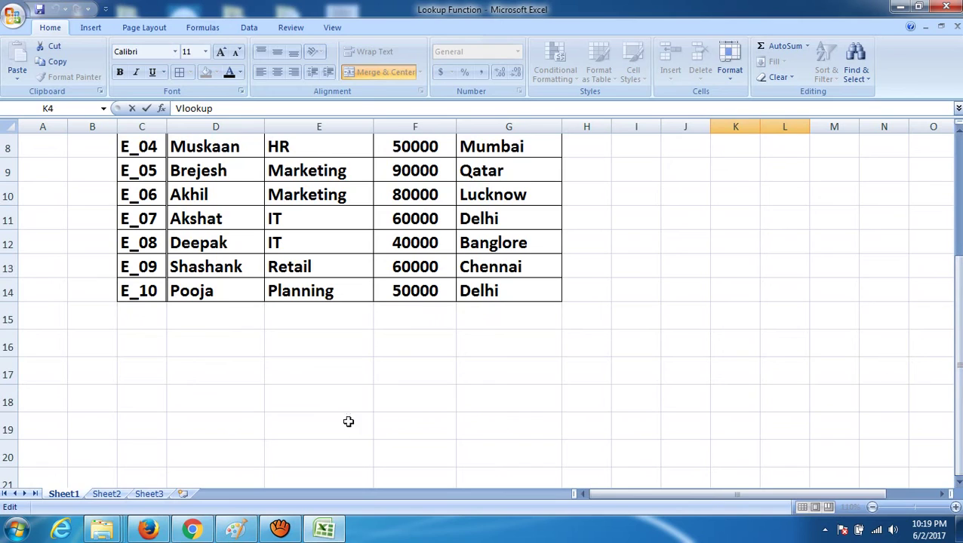
pyautogui.click(151, 375)
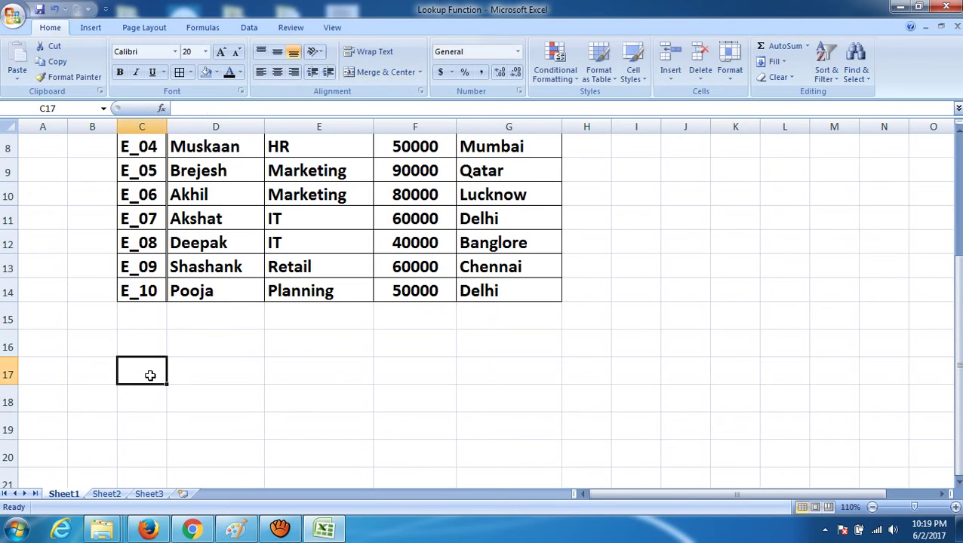
pyautogui.write('El')
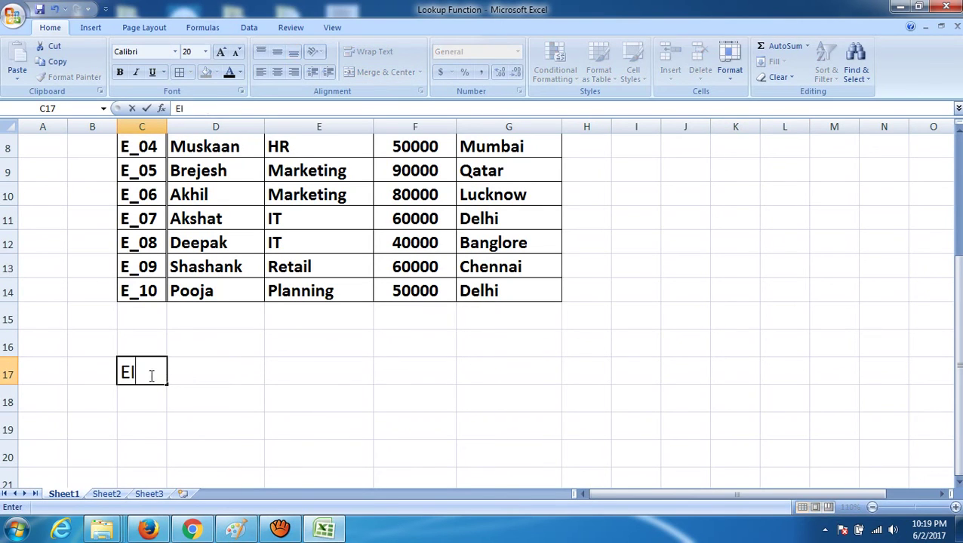
pyautogui.press('BackSpace')
pyautogui.write('_Id')
pyautogui.press('Return')
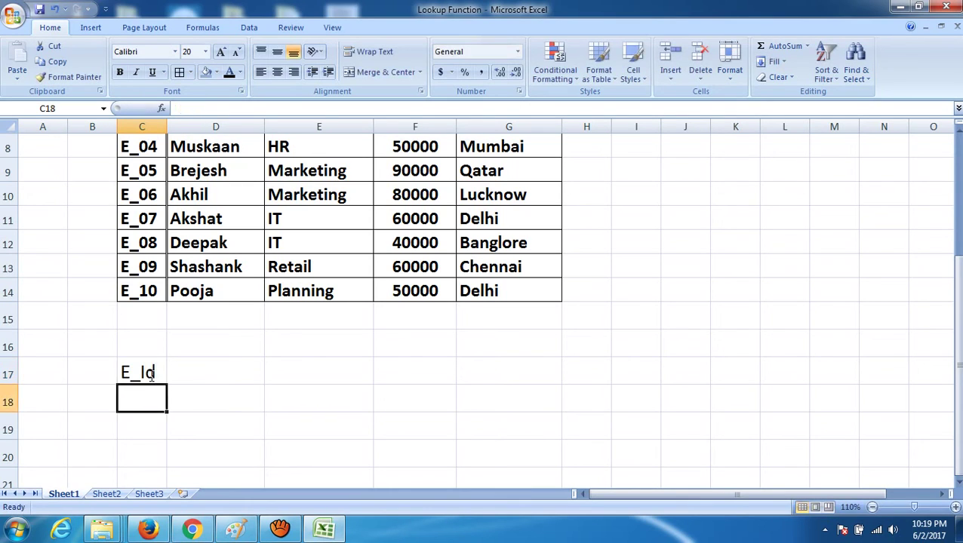
pyautogui.write('E_')
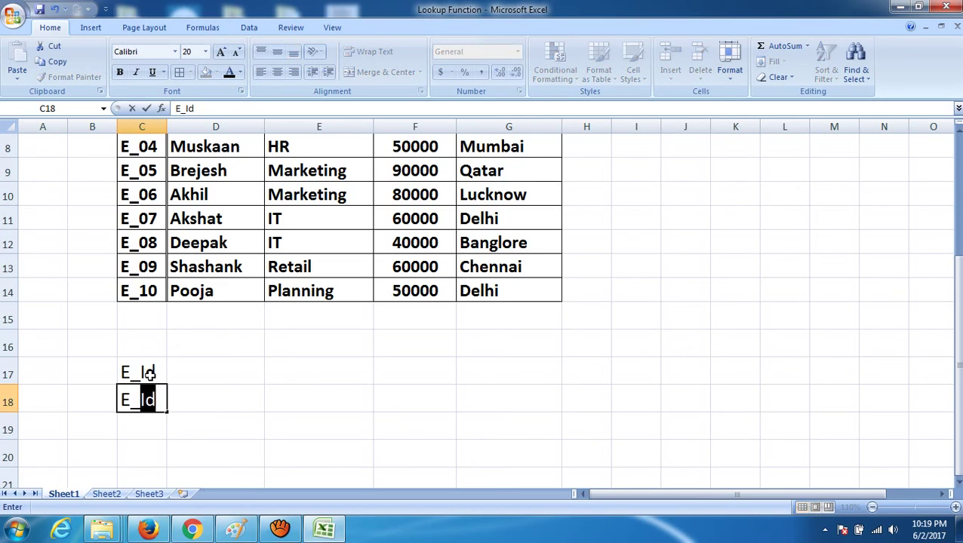
pyautogui.write('name')
pyautogui.press('Return')
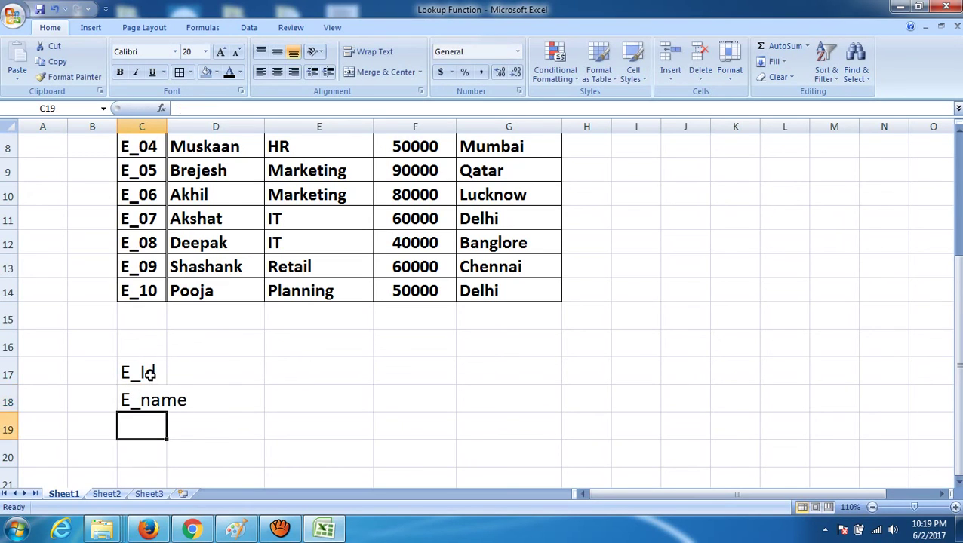
# Step: Enter the row labels E_dept, E_salary and E_region in C19:C21 and widen column C to fit them
pyautogui.write('E')
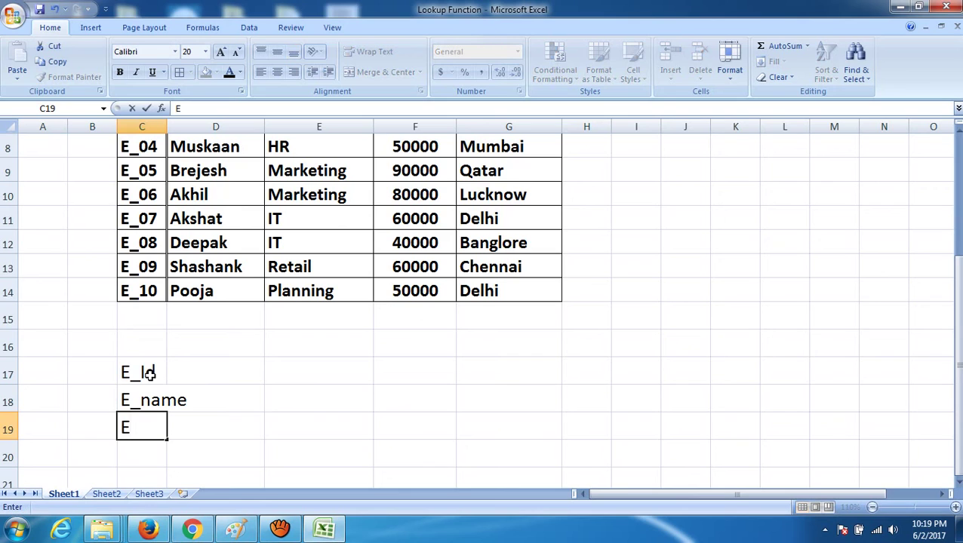
pyautogui.write('_dept')
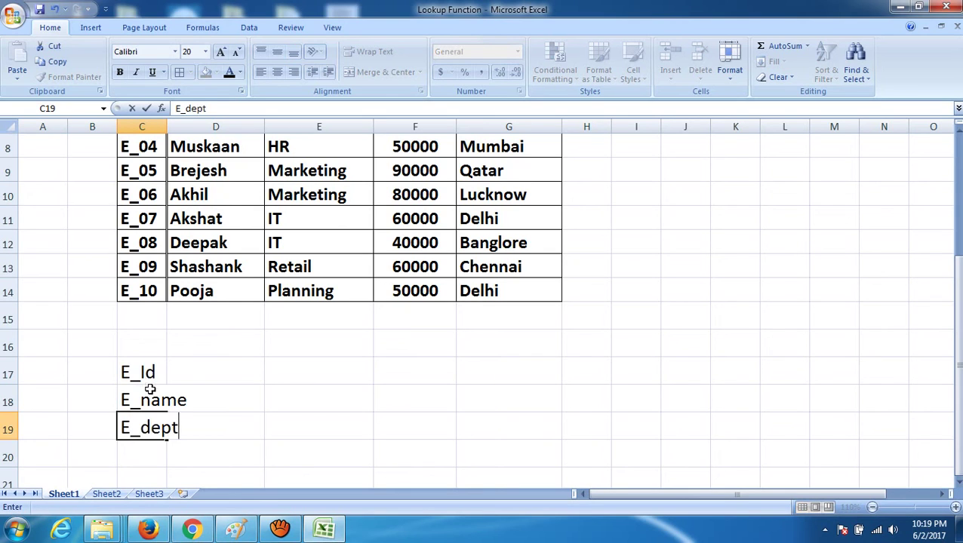
pyautogui.press('Return')
pyautogui.write('E')
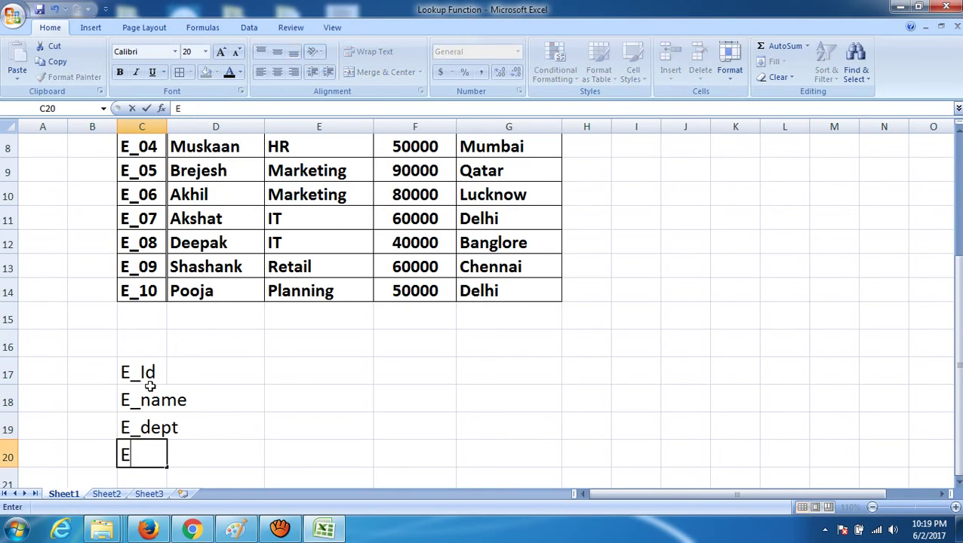
pyautogui.write('_salary')
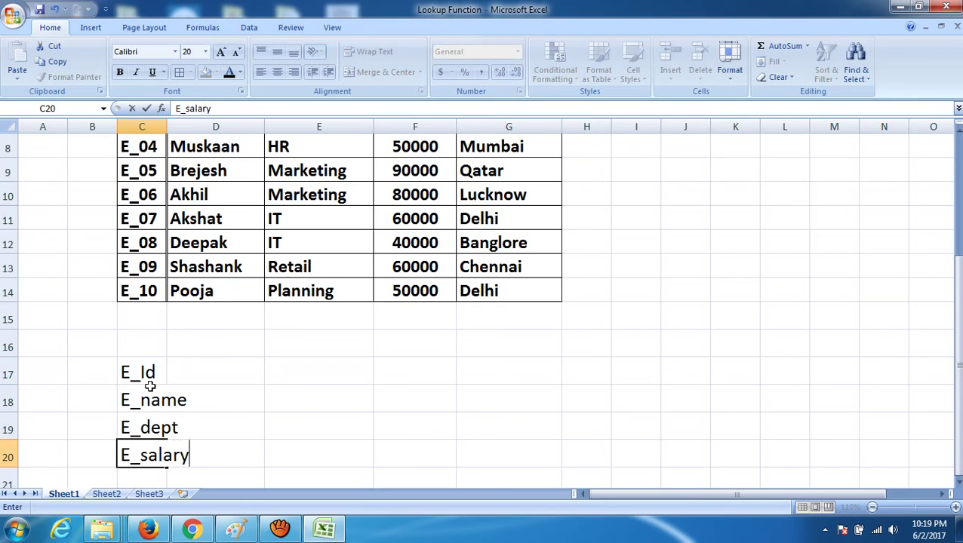
pyautogui.press('Return')
pyautogui.write('E')
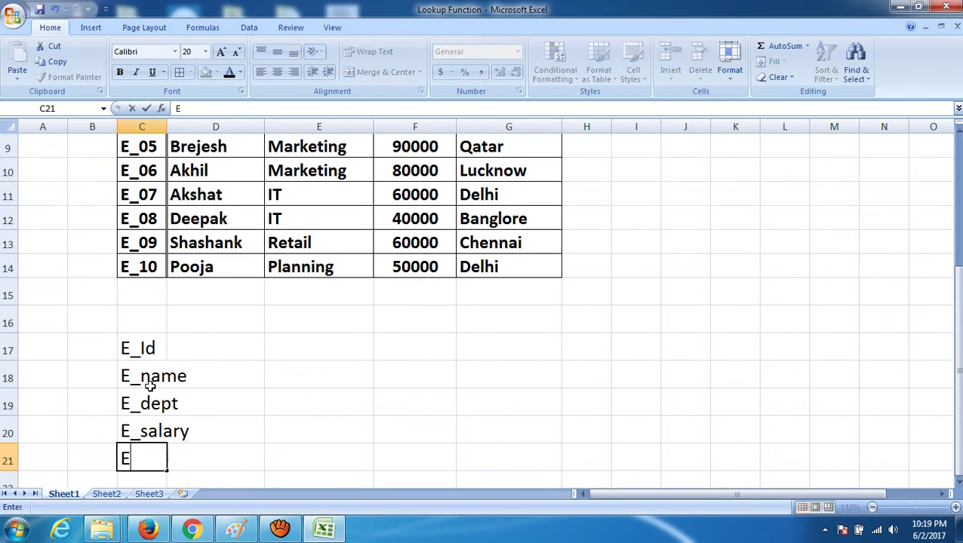
pyautogui.write('_region')
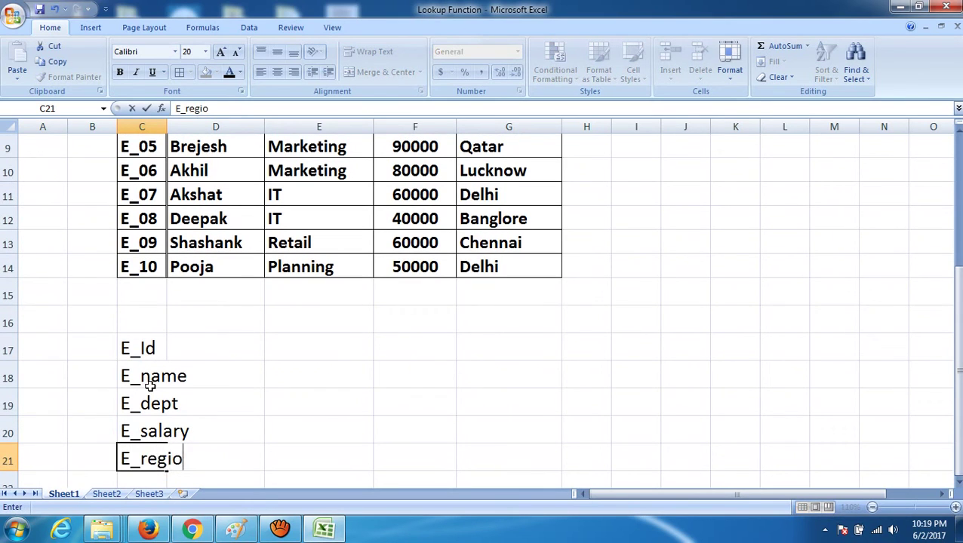
pyautogui.click(404, 374)
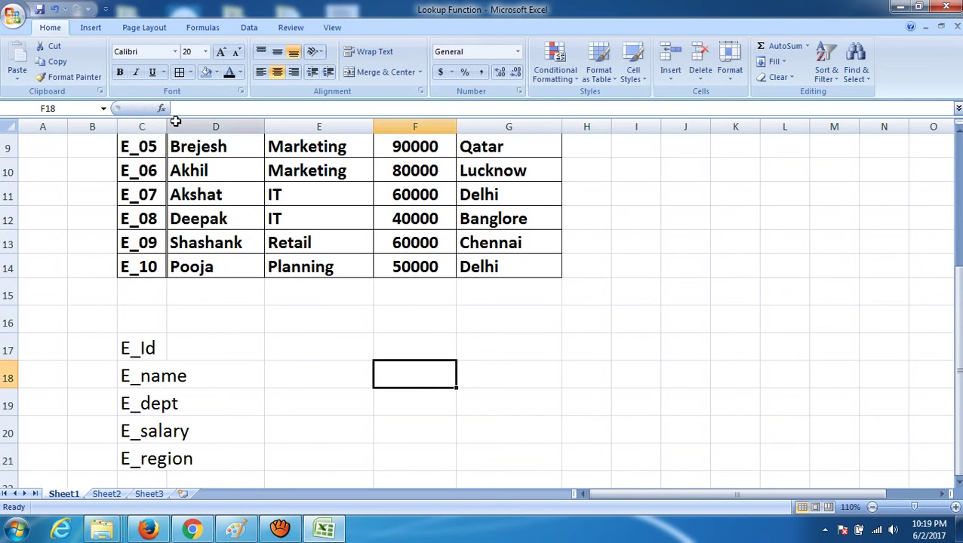
pyautogui.moveTo(168, 125); pyautogui.dragTo(210, 127)
# Step: Enter the employee IDs E_01, E_02 and E_03 across D17:F17 beside the E_Id label
pyautogui.click(259, 343)
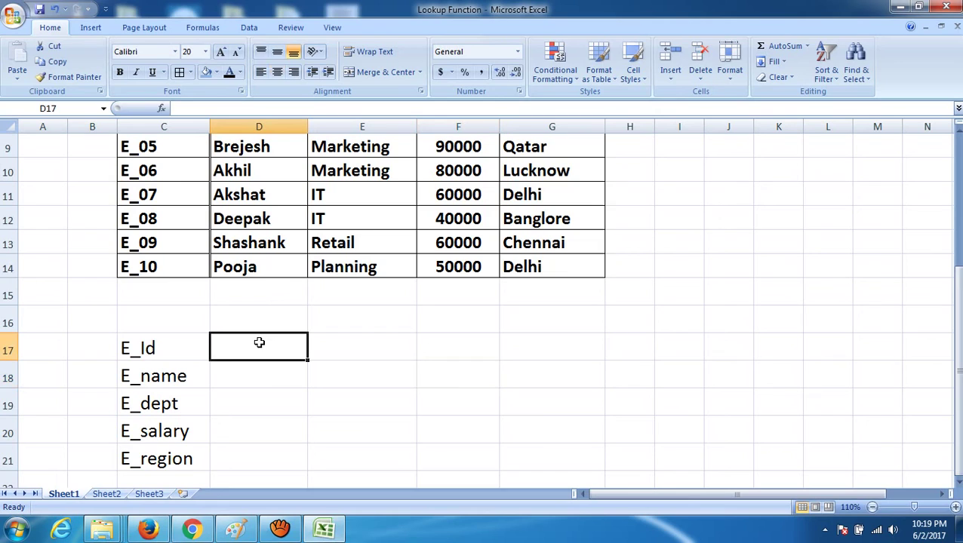
pyautogui.write('E')
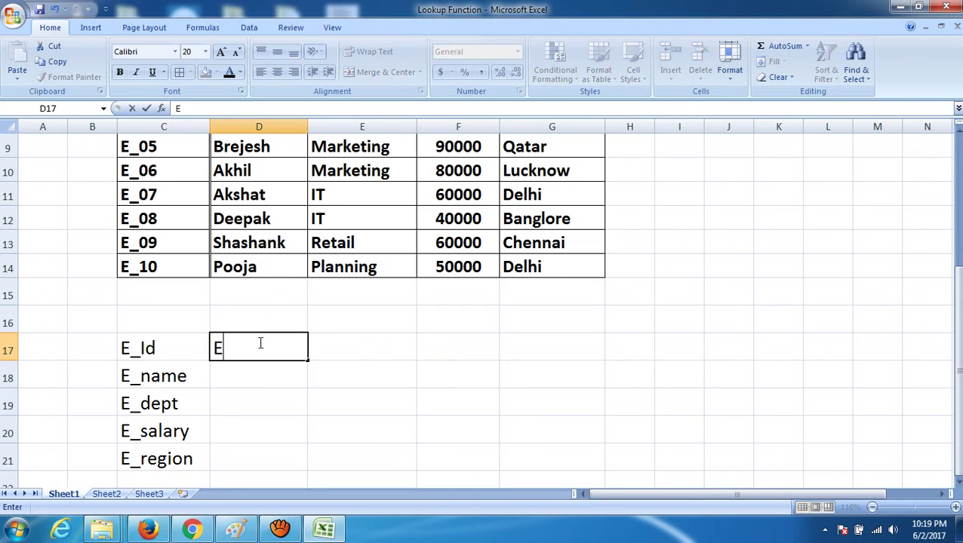
pyautogui.write('_01')
pyautogui.click(357, 353)
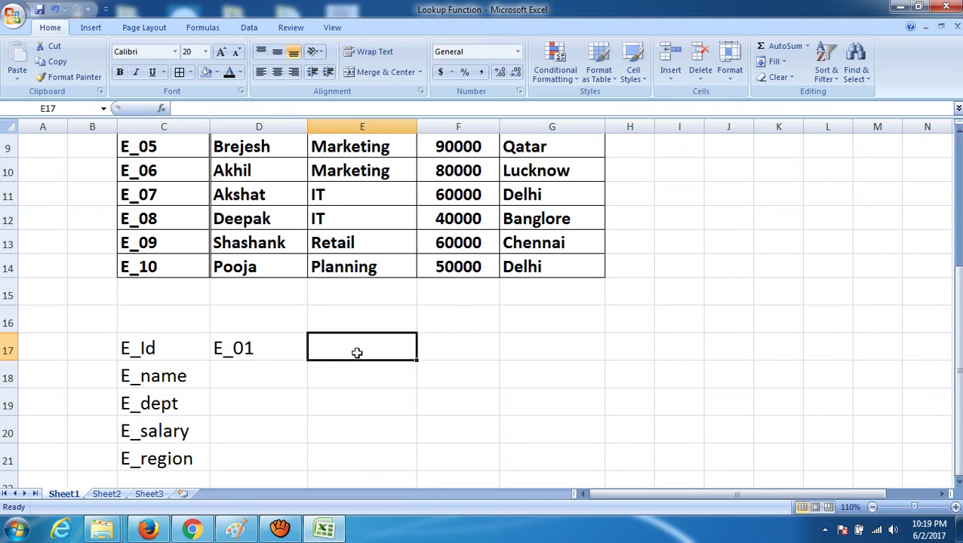
pyautogui.write('E_02')
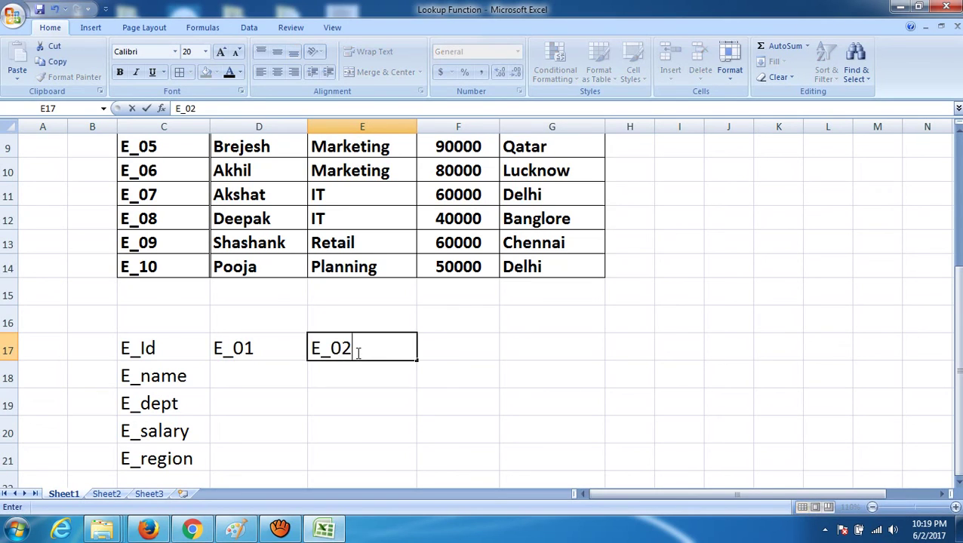
pyautogui.click(465, 341)
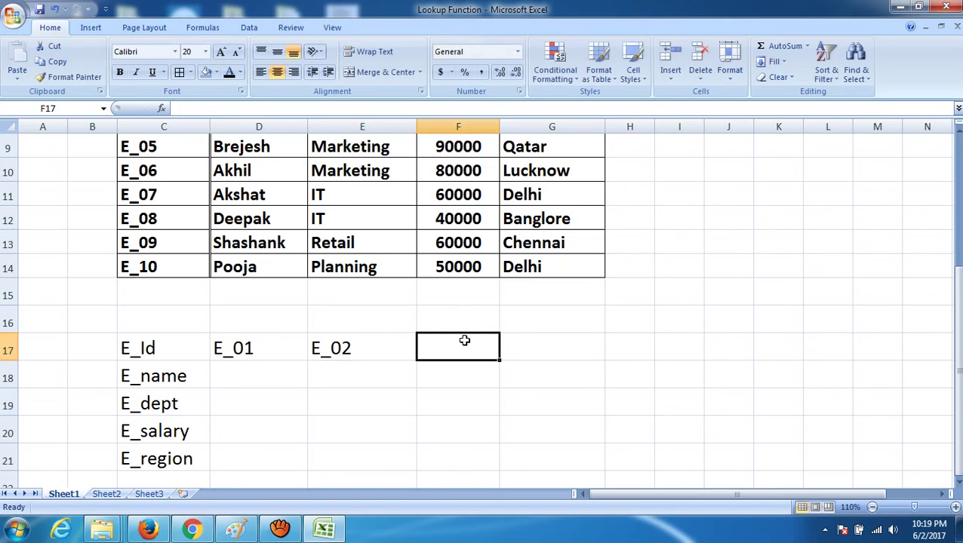
pyautogui.write('E_03')
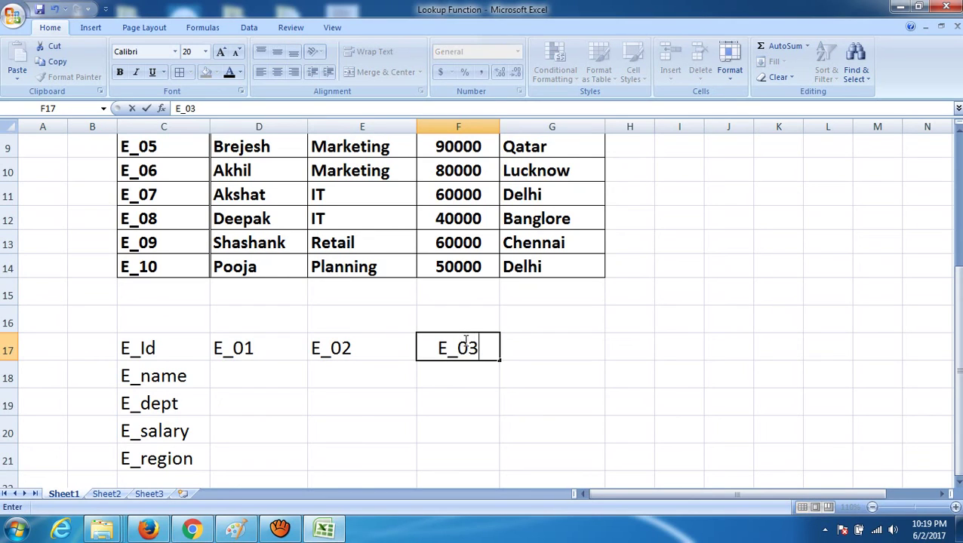
# Step: Fill the E_01 record in D18:D21 with the employee's first name, IT, 60000 and Delhi
pyautogui.click(247, 381)
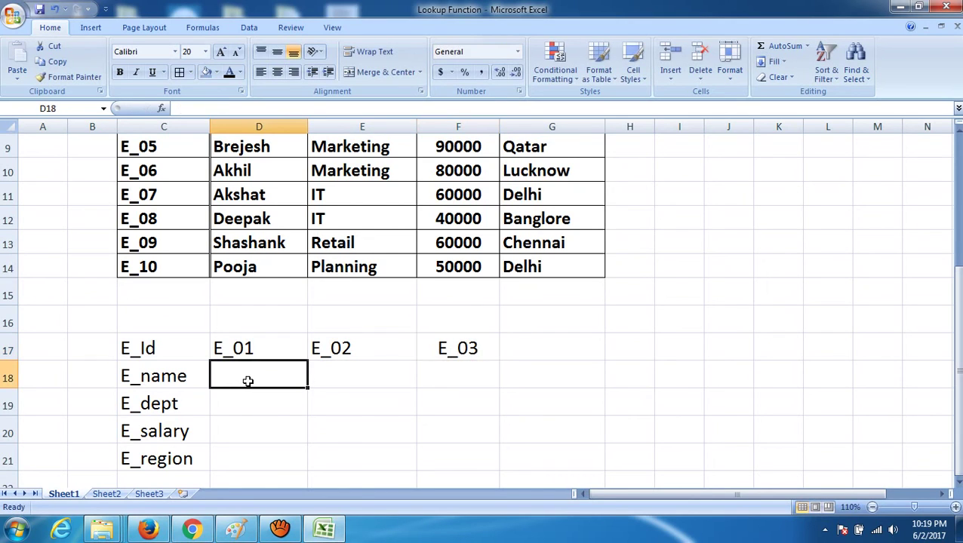
pyautogui.write('Anuj')
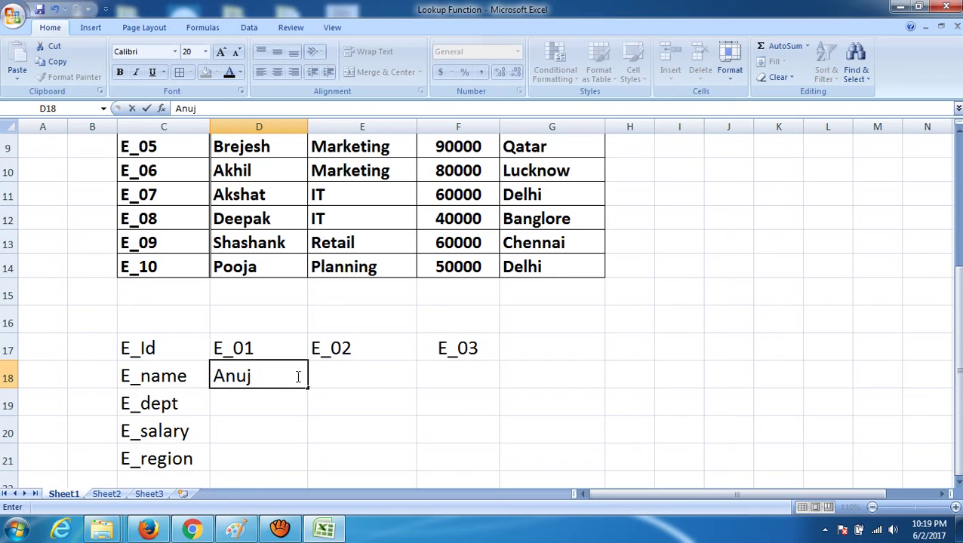
pyautogui.click(289, 404)
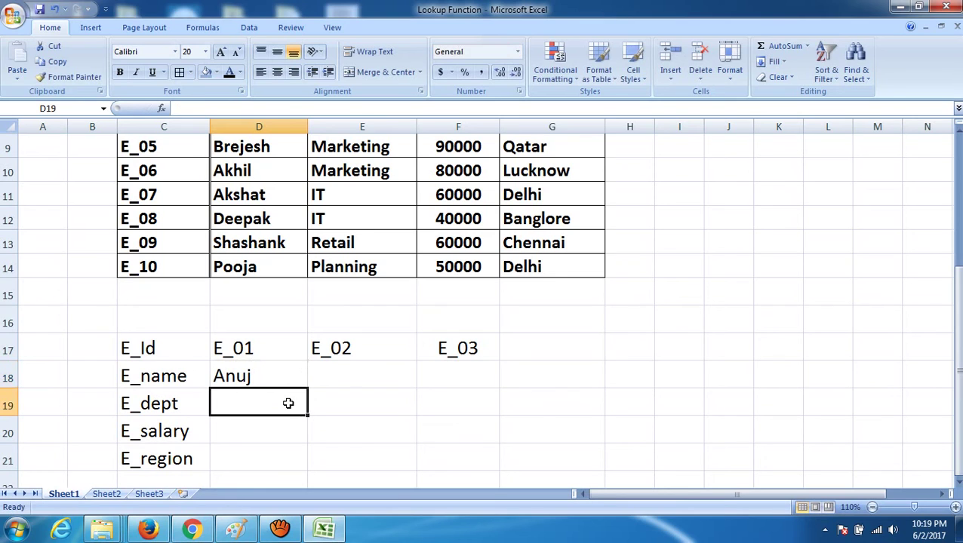
pyautogui.write('IT')
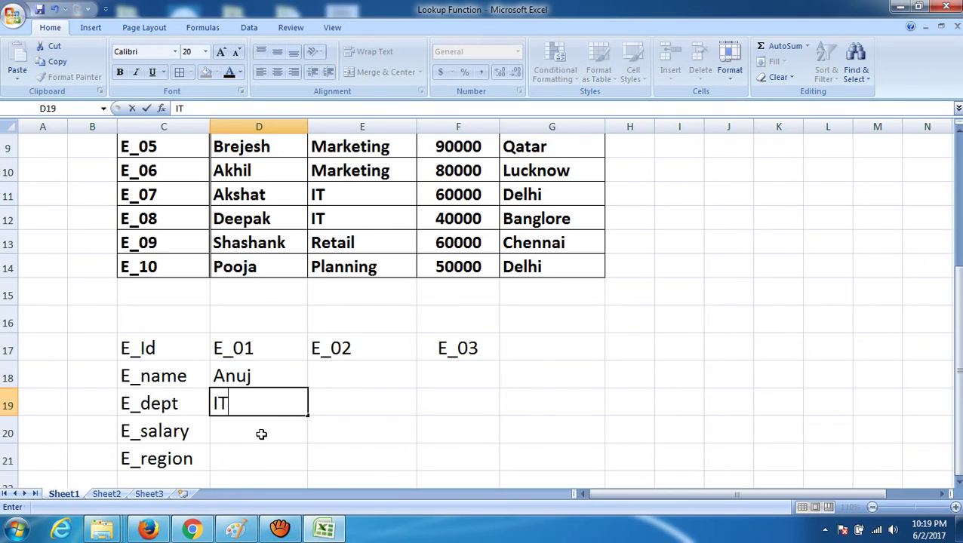
pyautogui.click(261, 434)
pyautogui.write('60000')
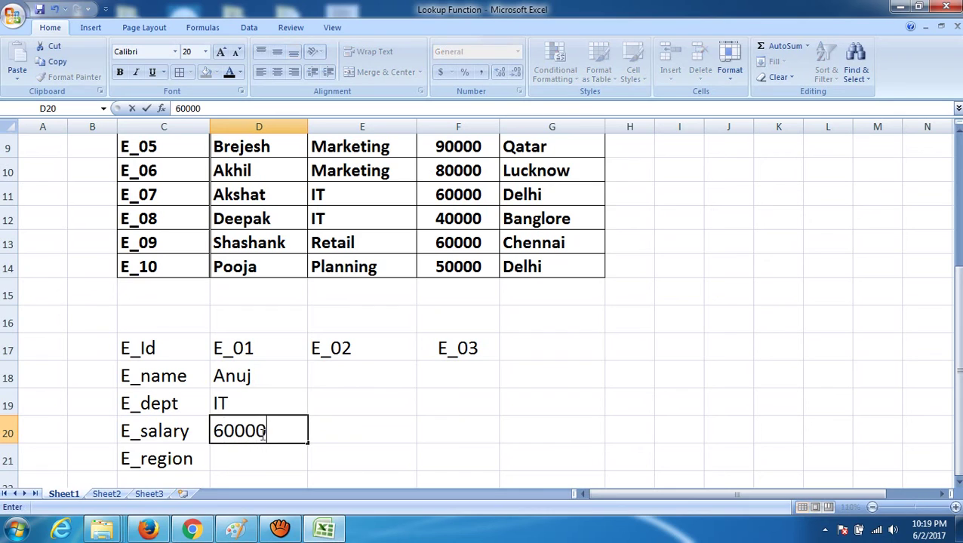
pyautogui.click(260, 459)
pyautogui.write('Delhi')
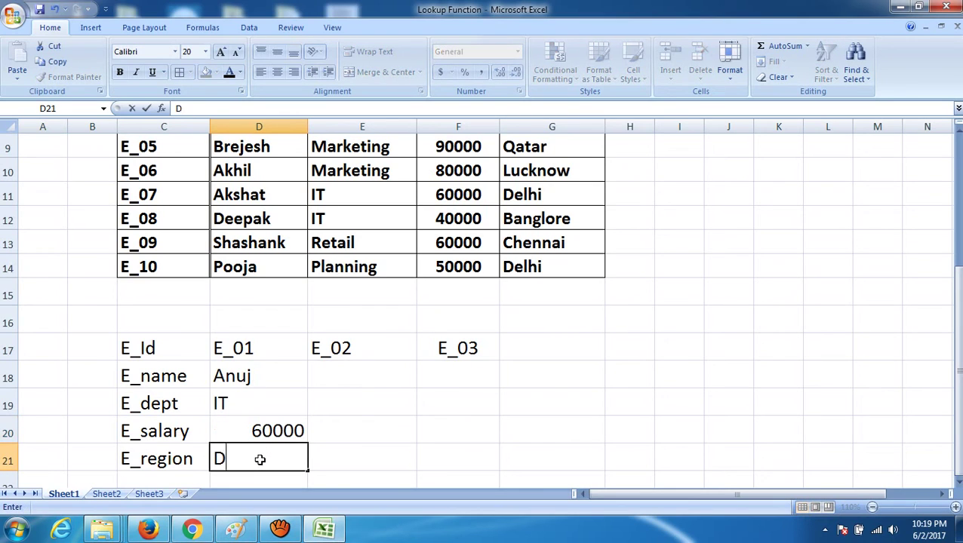
pyautogui.click(375, 378)
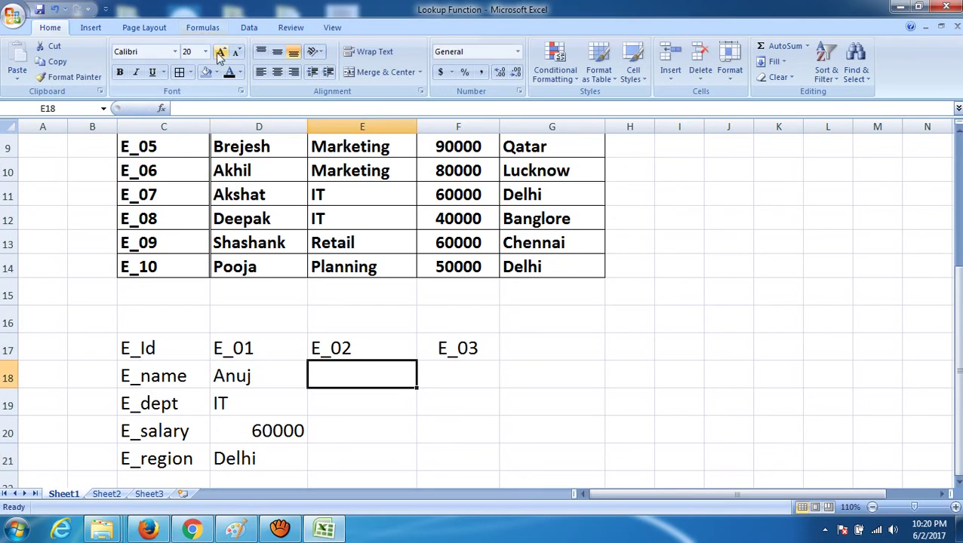
# Step: Left-align all of column D
pyautogui.click(259, 125)
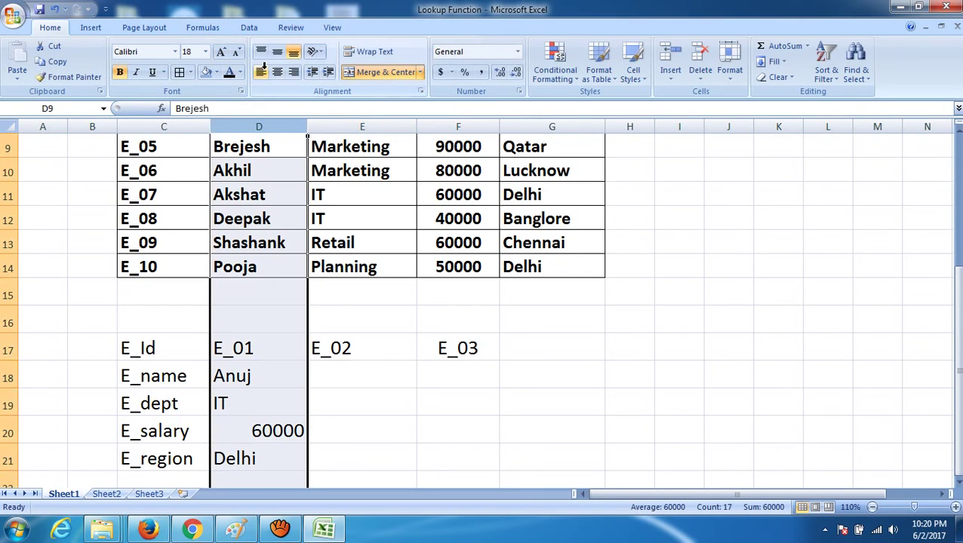
pyautogui.click(260, 72)
pyautogui.click(529, 350)
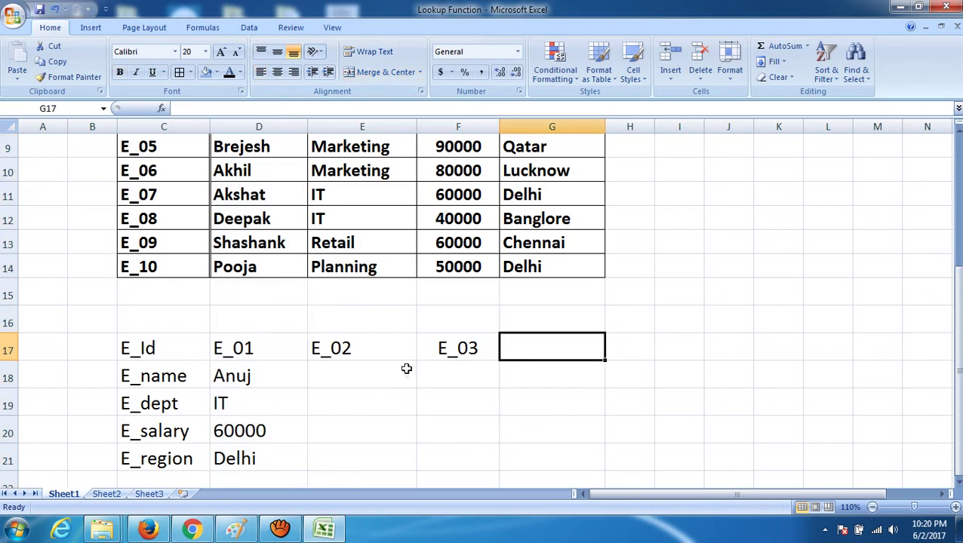
# Step: Fill the E_02 record in E18:E21 with the employee's first name, Planning, 70000 and Pune
pyautogui.click(378, 370)
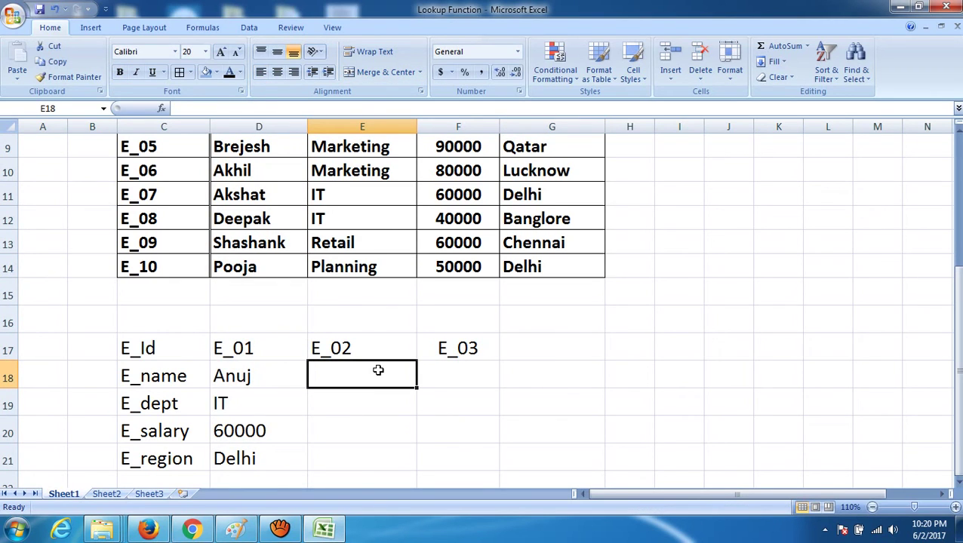
pyautogui.write('Pooja')
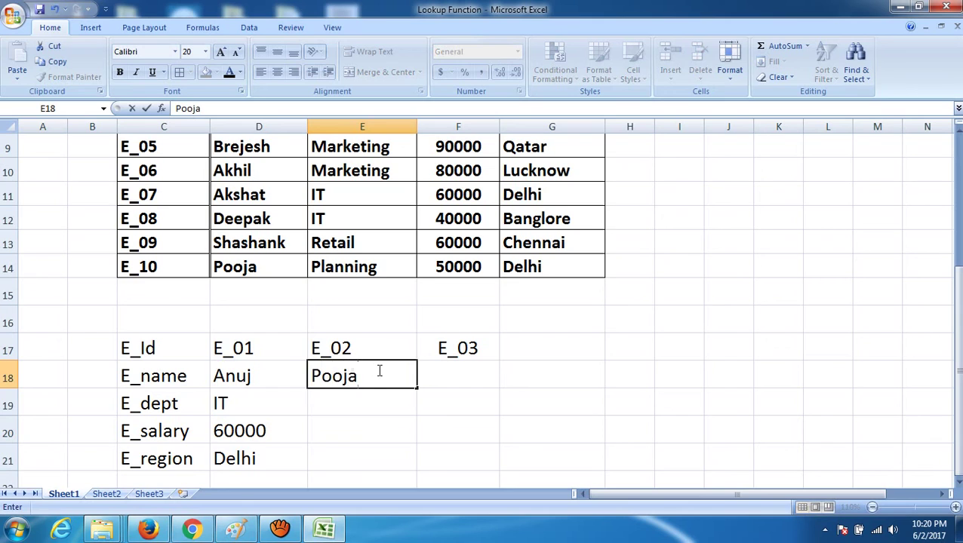
pyautogui.click(369, 406)
pyautogui.write('Planning')
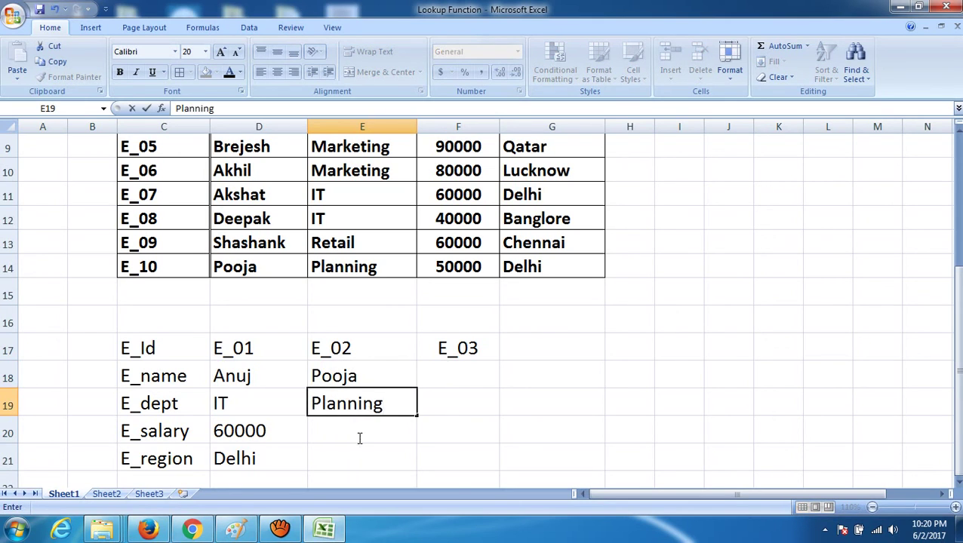
pyautogui.click(359, 438)
pyautogui.write('70000')
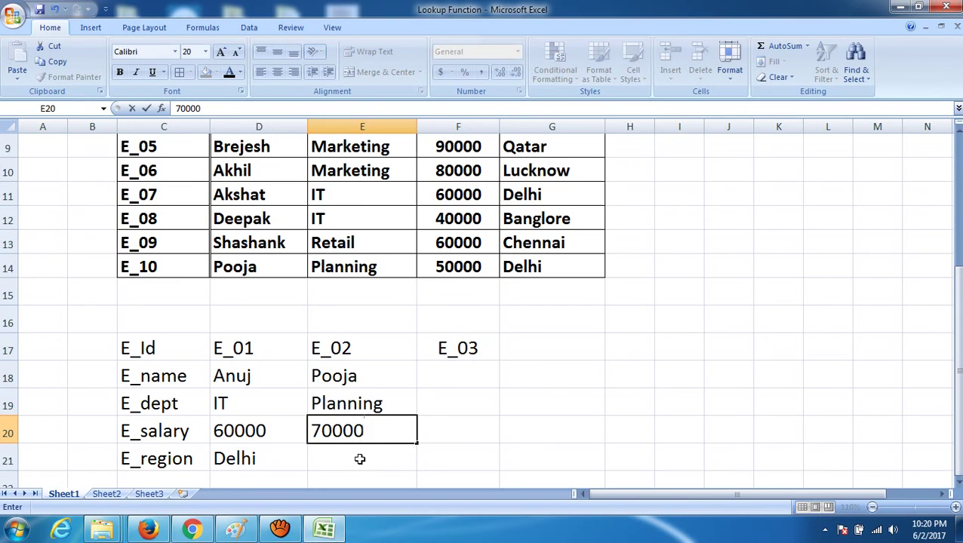
pyautogui.click(360, 459)
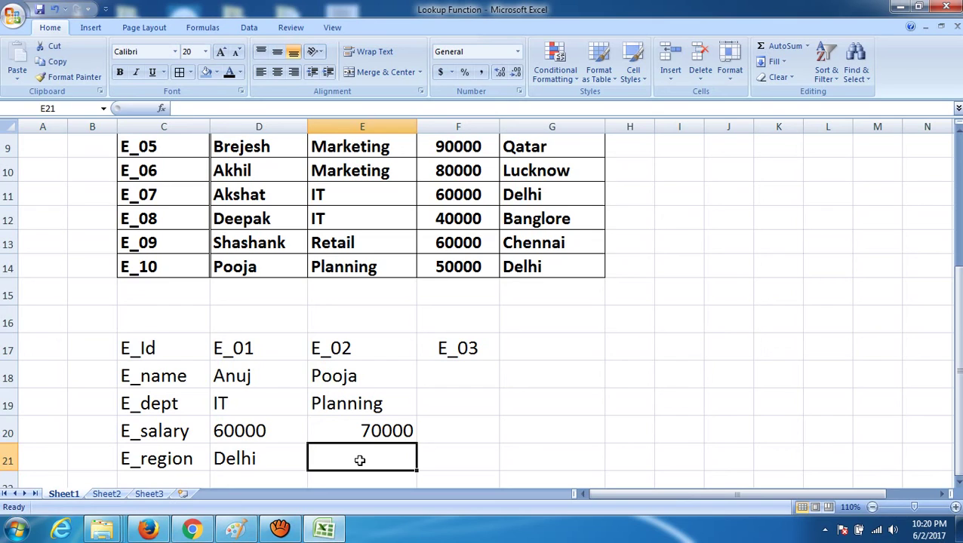
pyautogui.write('Pune')
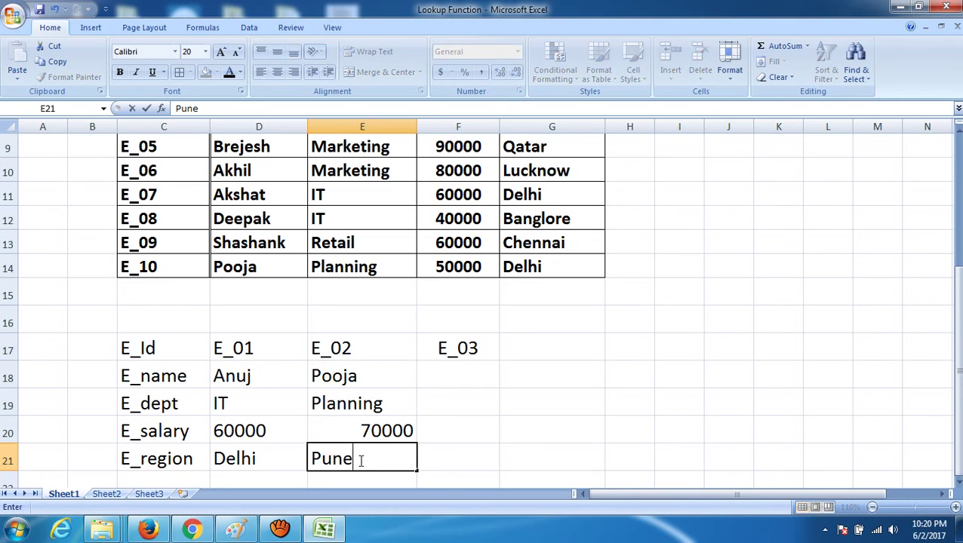
# Step: Fill the E_03 record in F18:F21 with the employee's first name, HR, 45000 and Mumbai
pyautogui.click(553, 422)
pyautogui.click(476, 372)
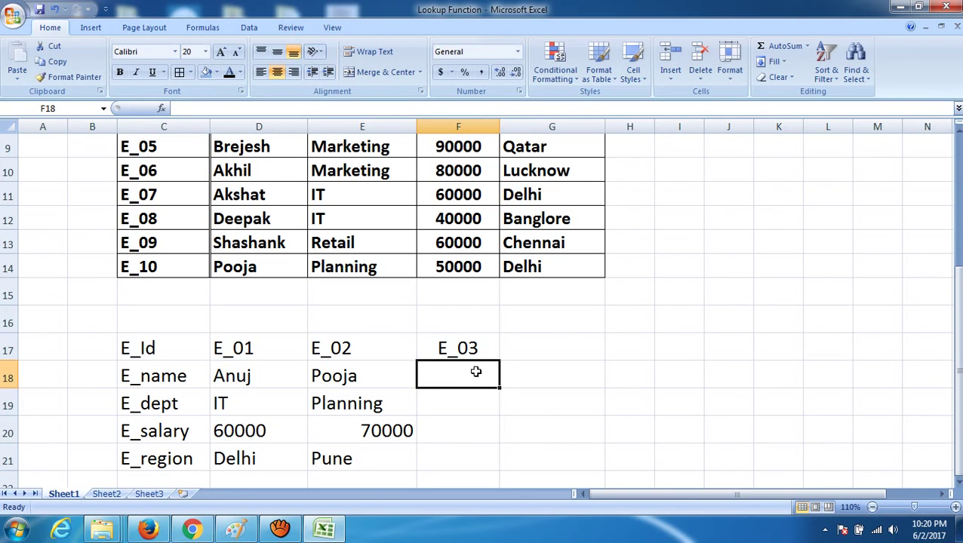
pyautogui.write('Amit')
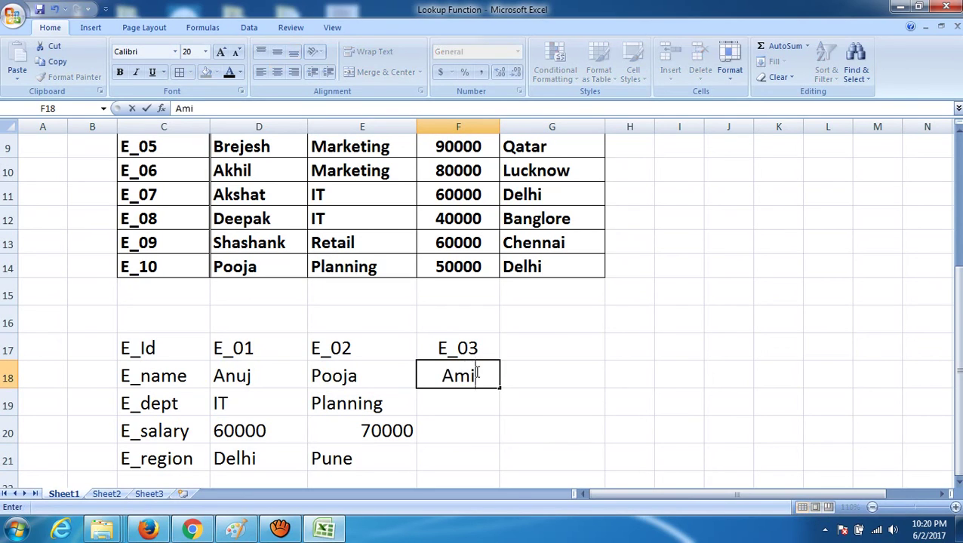
pyautogui.click(469, 408)
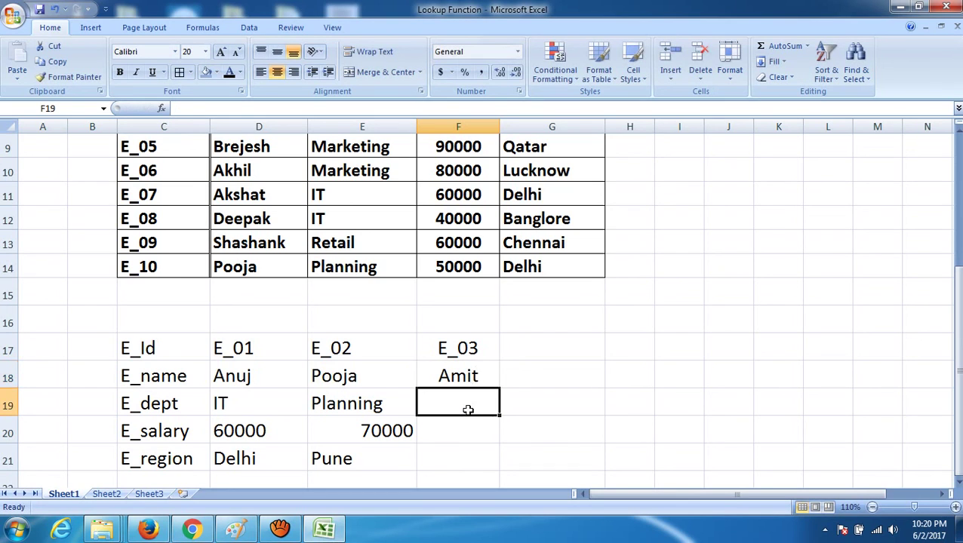
pyautogui.write('HR')
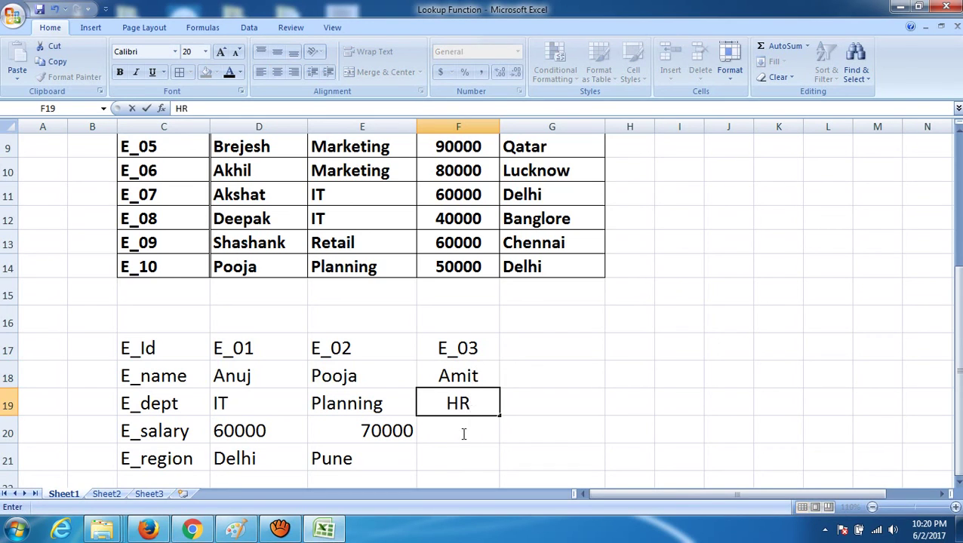
pyautogui.click(461, 433)
pyautogui.write('000')
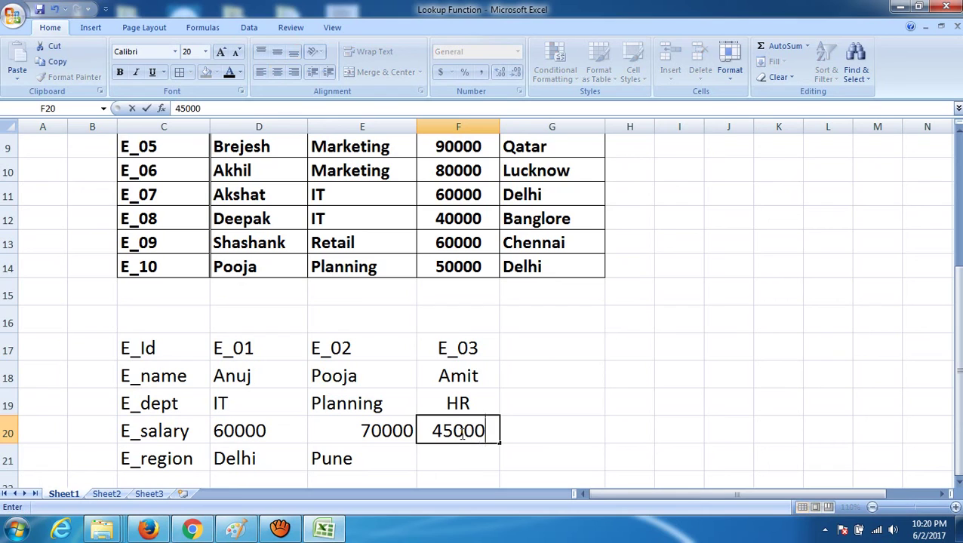
pyautogui.click(460, 457)
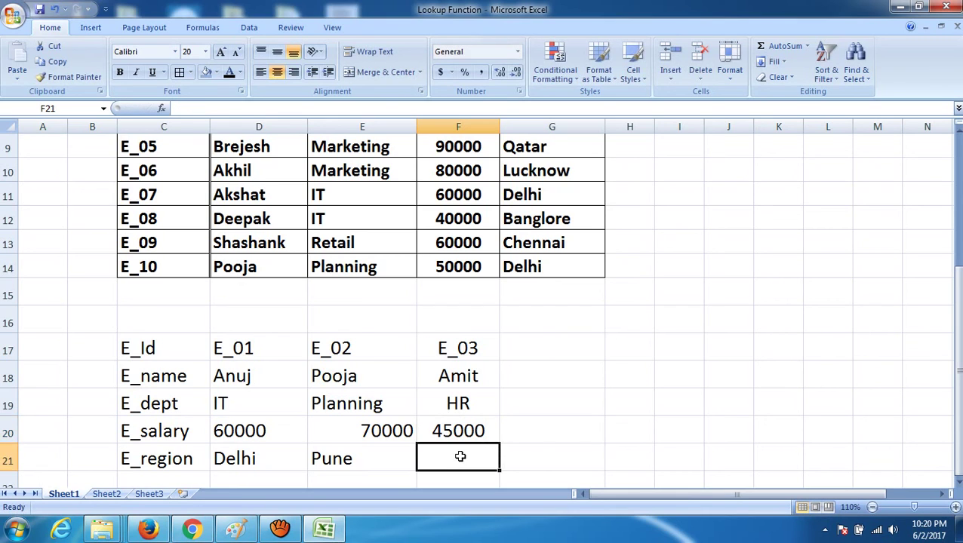
pyautogui.write('Mumbai')
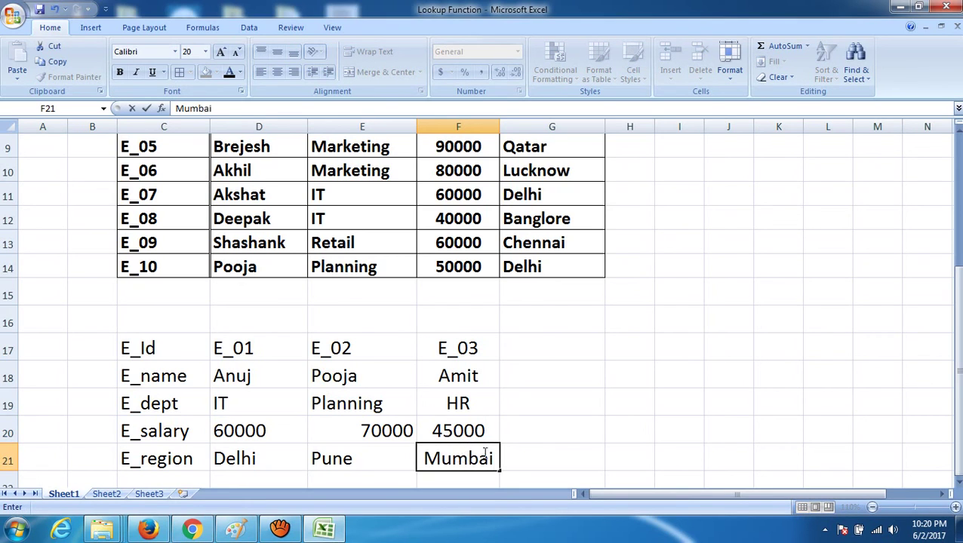
pyautogui.click(600, 441)
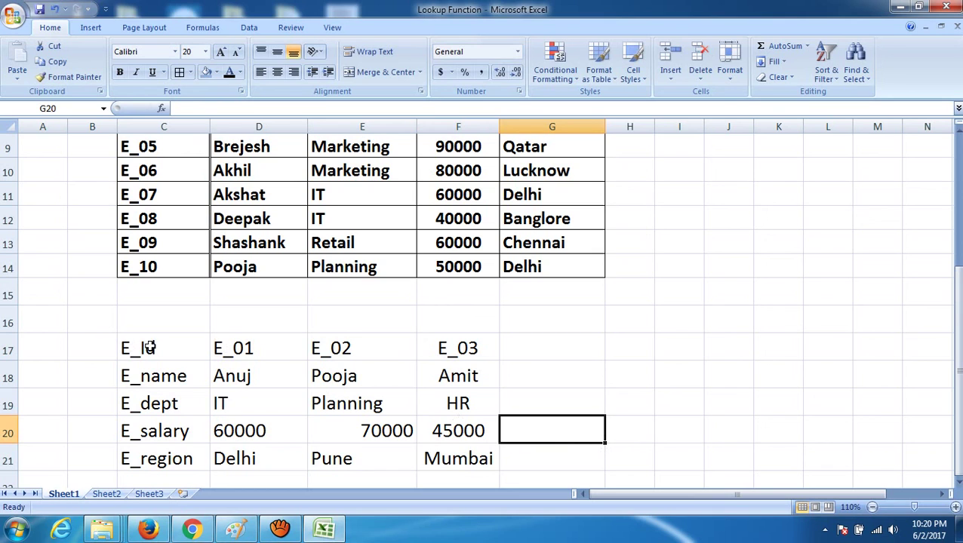
# Step: Put a thick box border around the field labels in C17:C21
pyautogui.moveTo(149, 346); pyautogui.dragTo(154, 459)
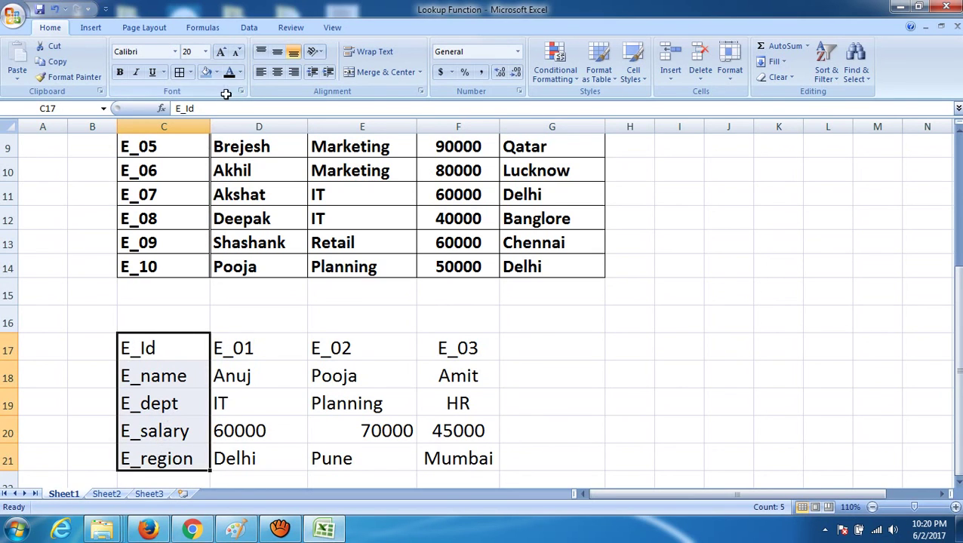
pyautogui.click(193, 72)
pyautogui.click(219, 216)
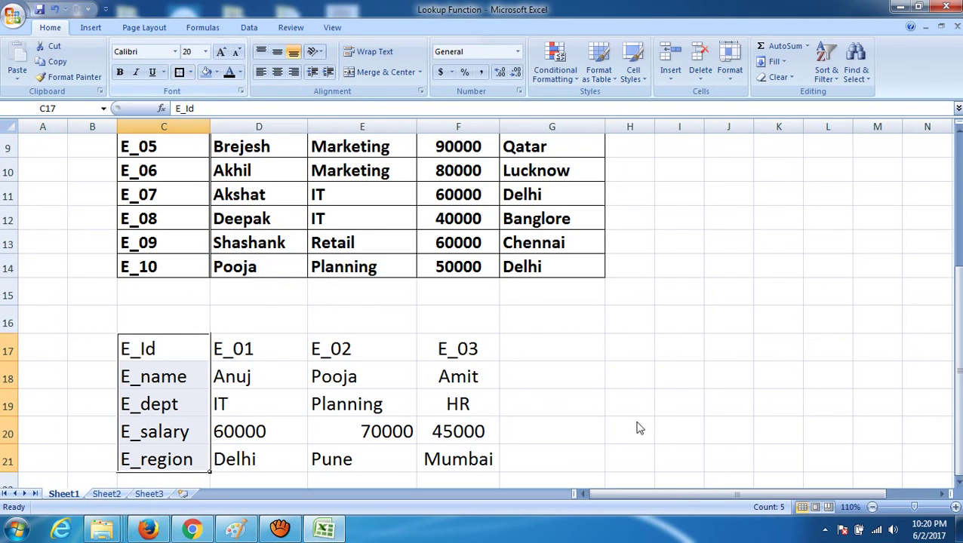
pyautogui.click(664, 426)
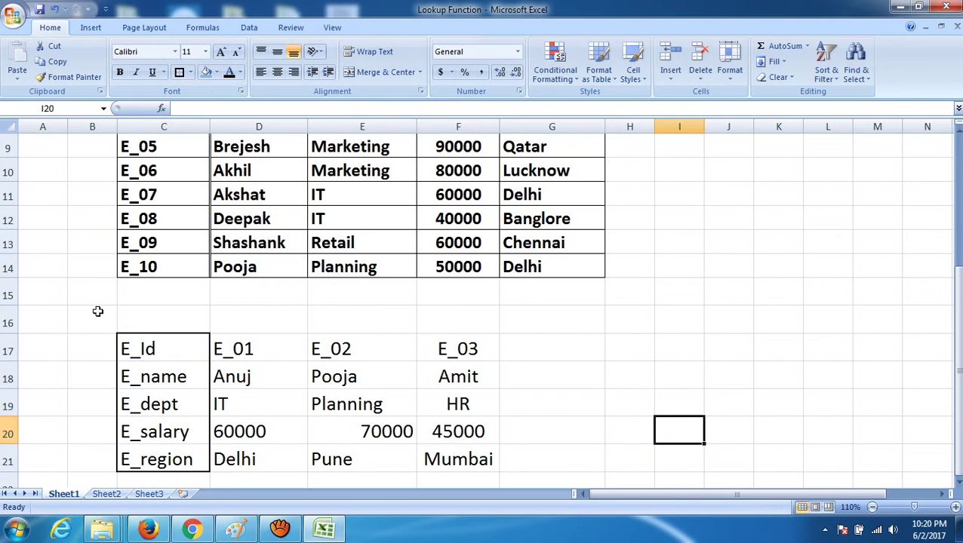
# Step: Apply all borders to the whole horizontal employee table in C17:F21
pyautogui.moveTo(208, 348); pyautogui.dragTo(462, 462)
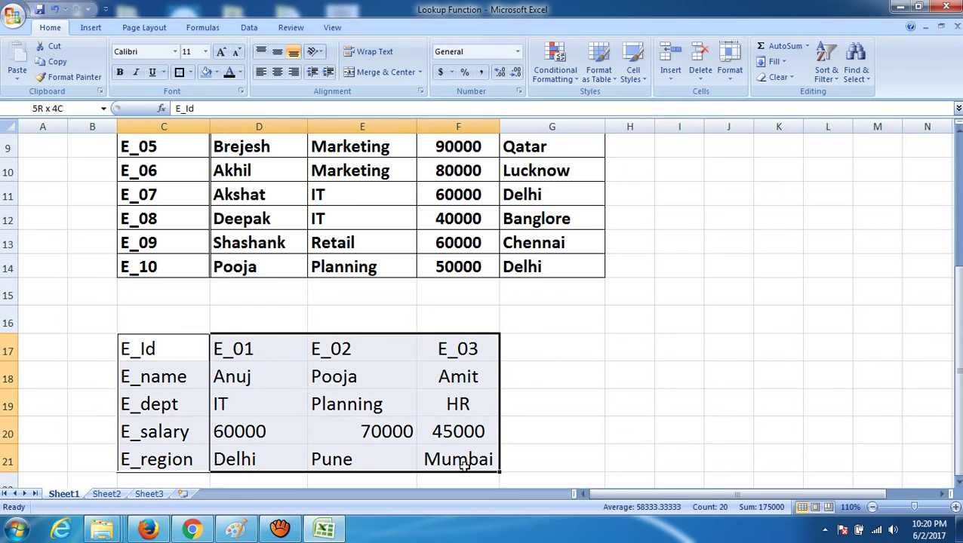
pyautogui.click(192, 71)
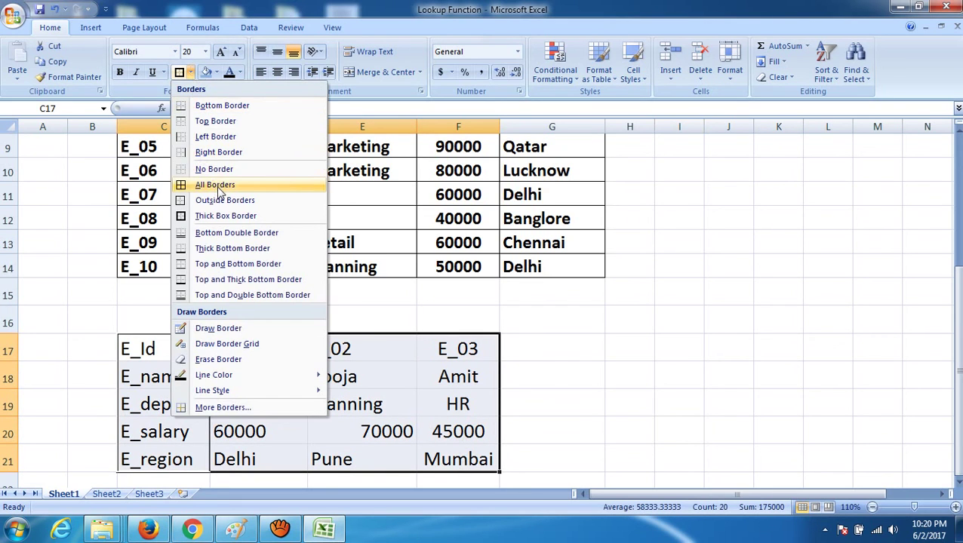
pyautogui.click(200, 185)
pyautogui.click(736, 439)
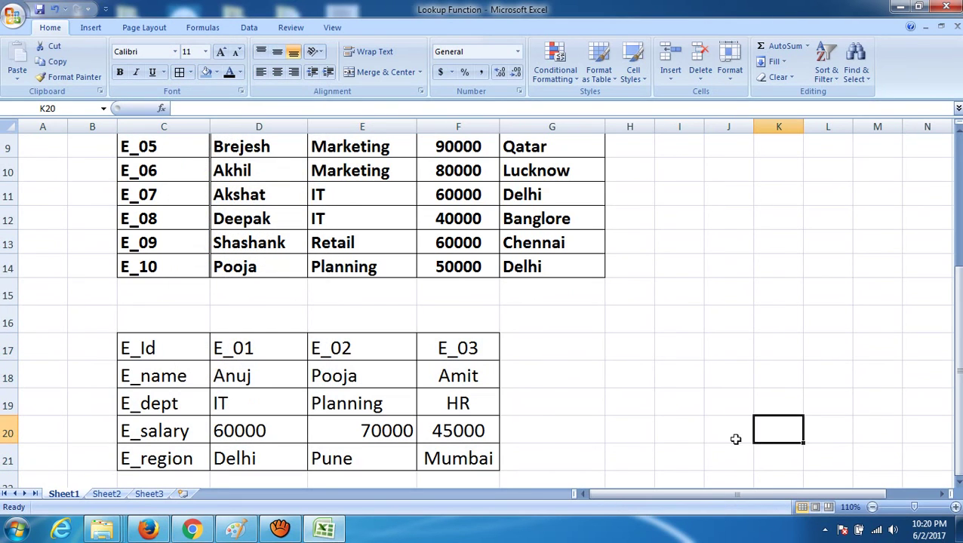
# Step: Outline the label column C17:C21 of the bordered horizontal table with a thick box border
pyautogui.click(355, 404)
pyautogui.moveTo(193, 351); pyautogui.dragTo(190, 457)
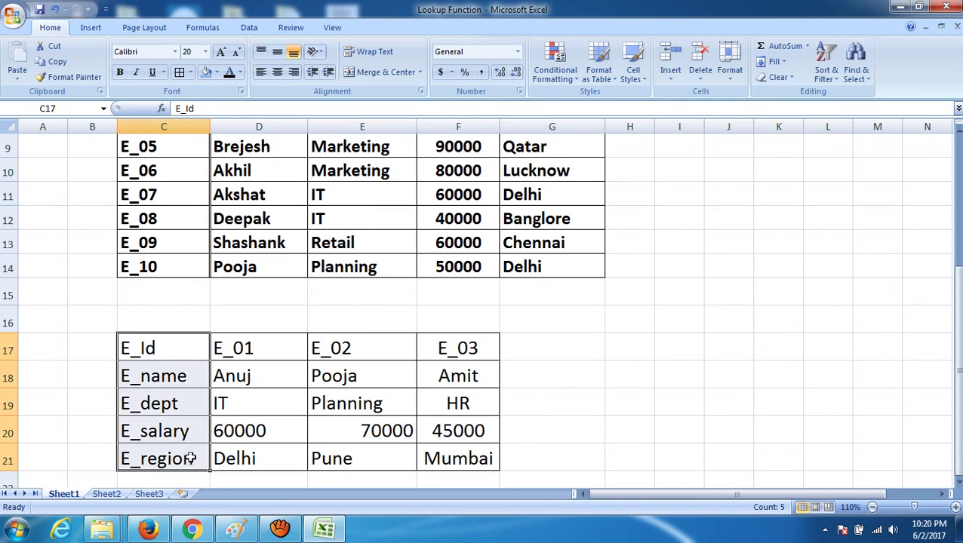
pyautogui.click(191, 73)
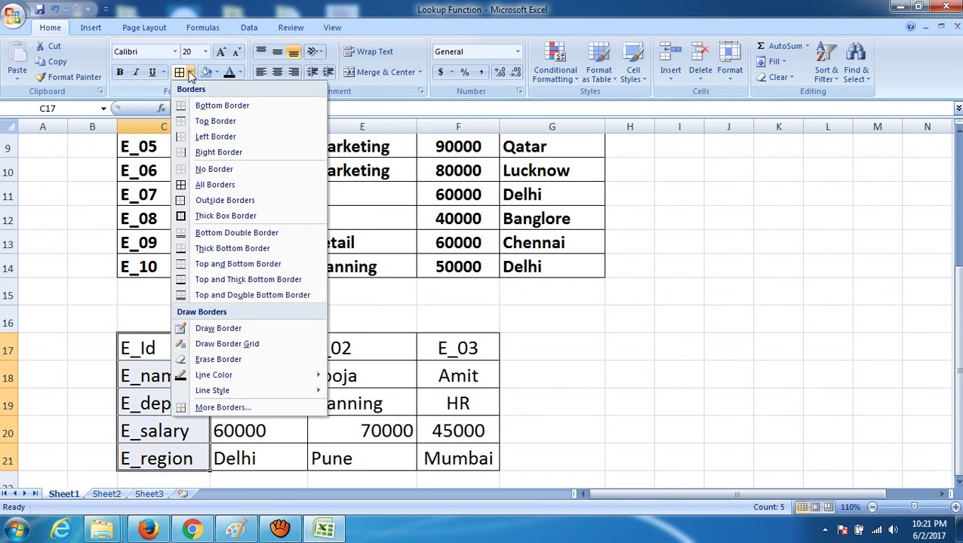
pyautogui.click(226, 216)
pyautogui.click(658, 367)
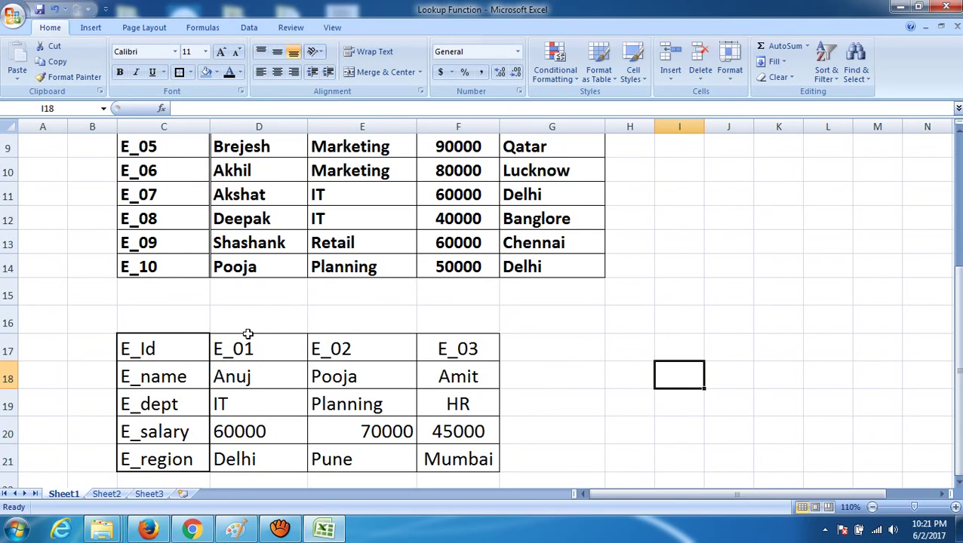
# Step: Examine the horizontal table row by row, from the employee IDs through name, department, salary and region
pyautogui.moveTo(271, 341); pyautogui.dragTo(211, 354)
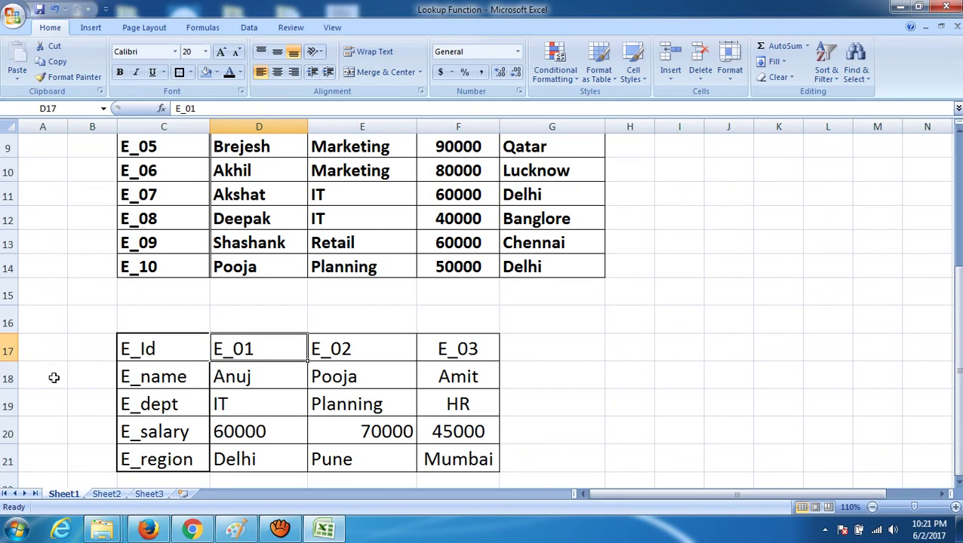
pyautogui.click(9, 377)
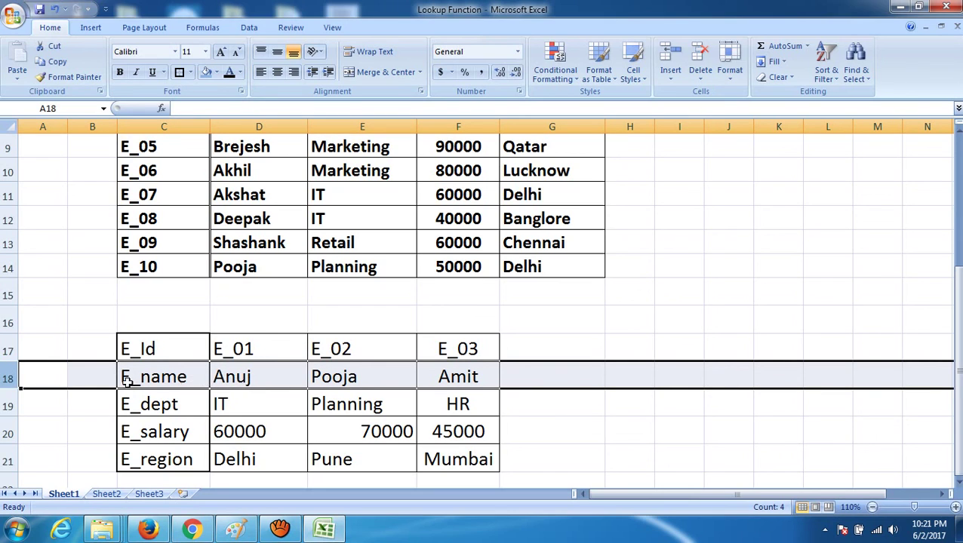
pyautogui.moveTo(3, 403); pyautogui.dragTo(4, 406)
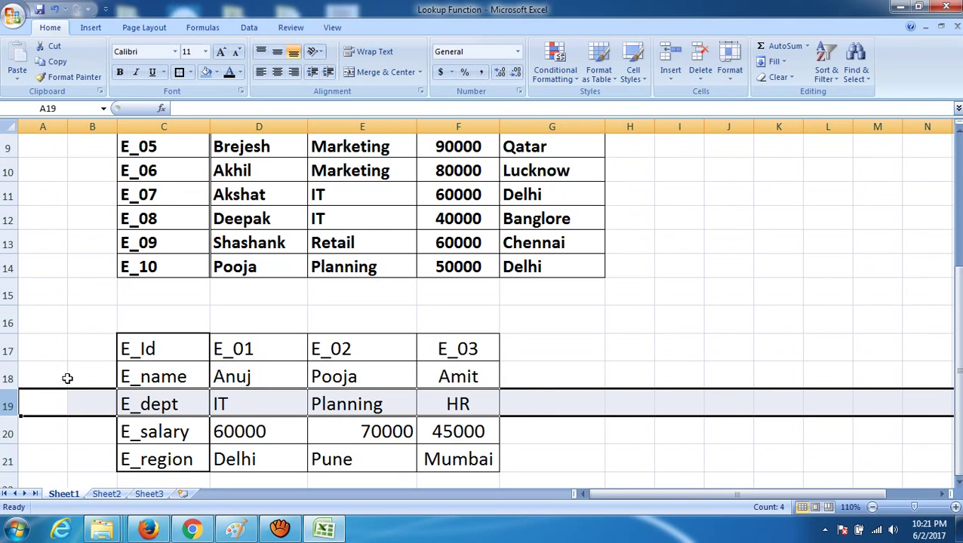
pyautogui.click(3, 432)
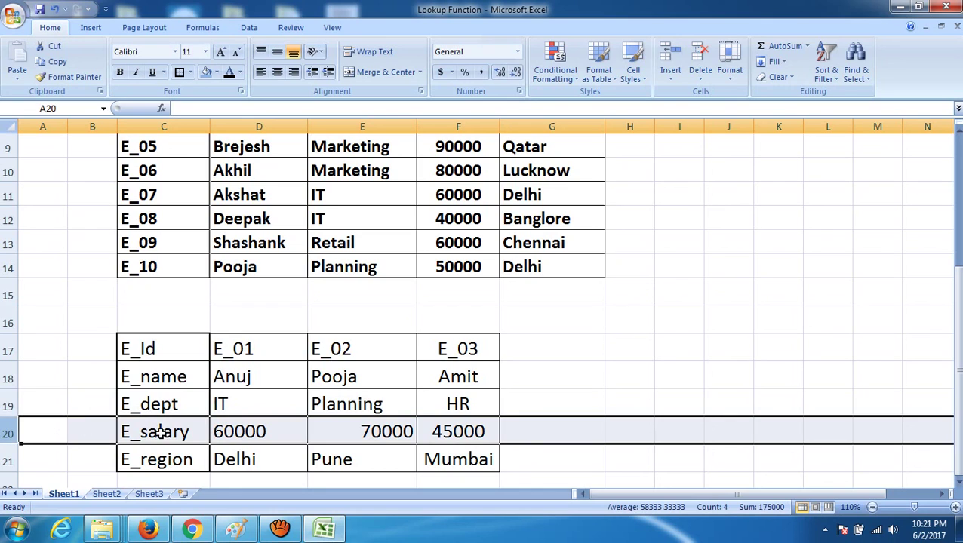
pyautogui.click(6, 458)
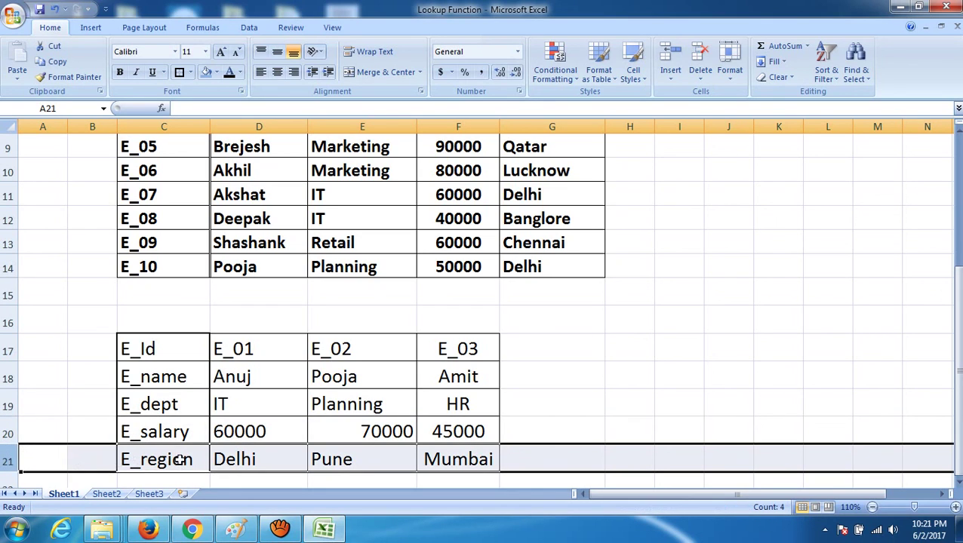
pyautogui.click(642, 364)
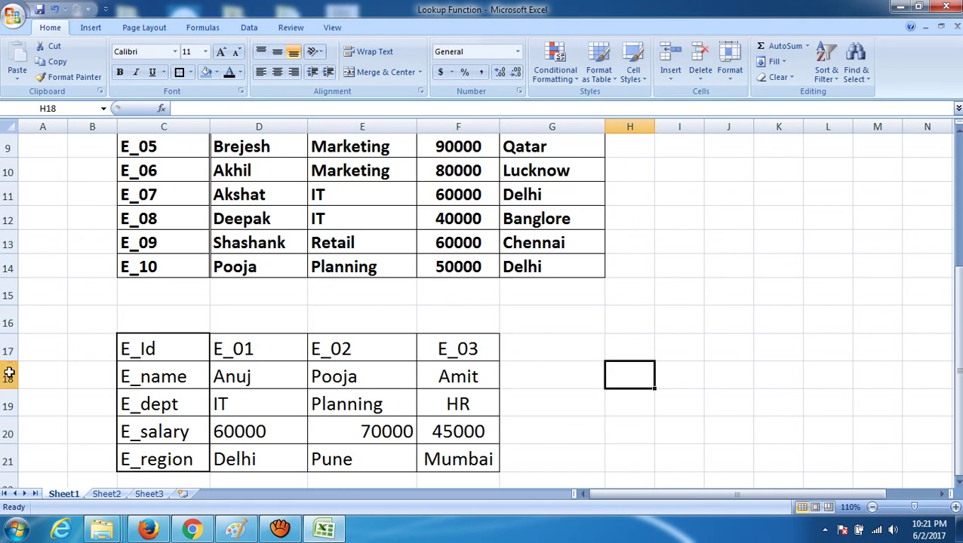
pyautogui.click(11, 376)
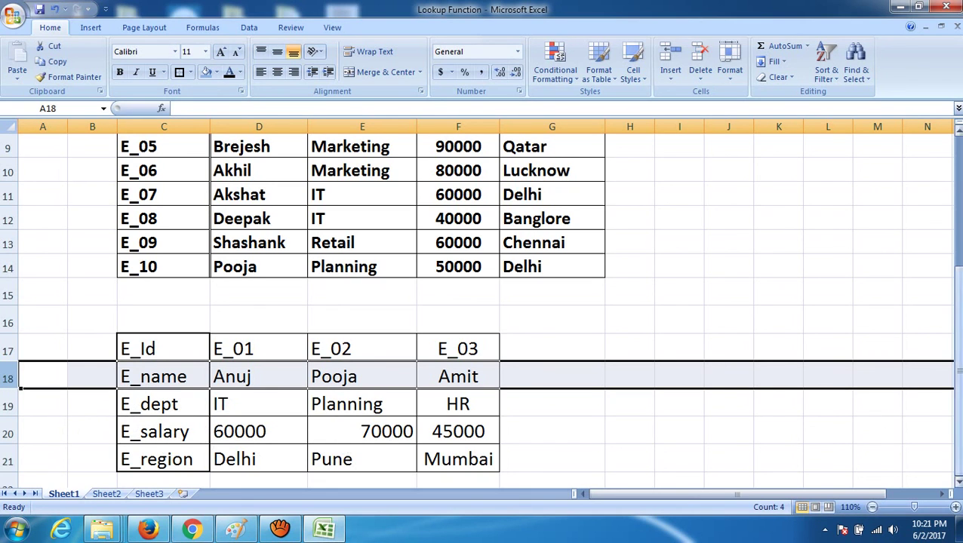
# Step: Examine the upper employee table's vertical layout through its E_Name, E_Dept and E_SaLary columns
pyautogui.moveTo(959, 325); pyautogui.dragTo(958, 308)
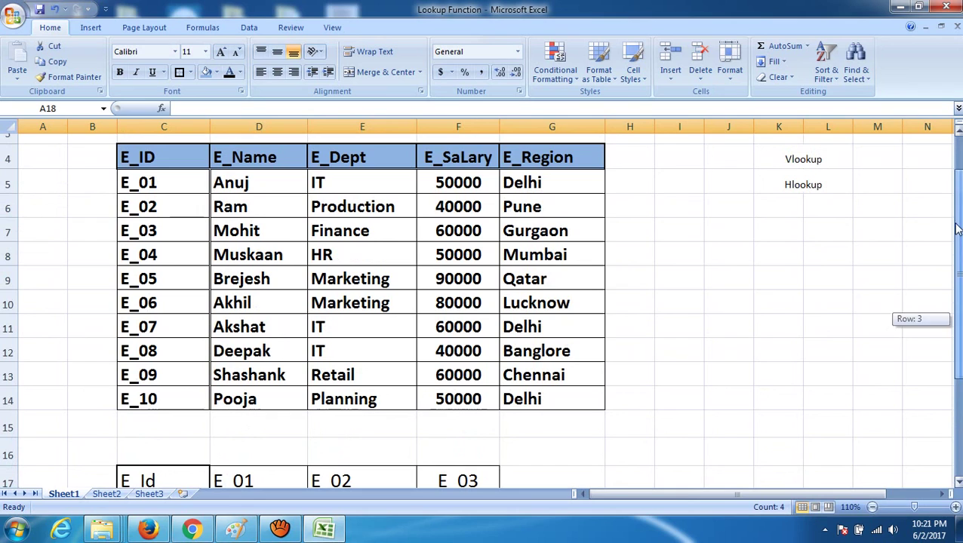
pyautogui.click(778, 301)
pyautogui.moveTo(958, 258); pyautogui.dragTo(959, 224)
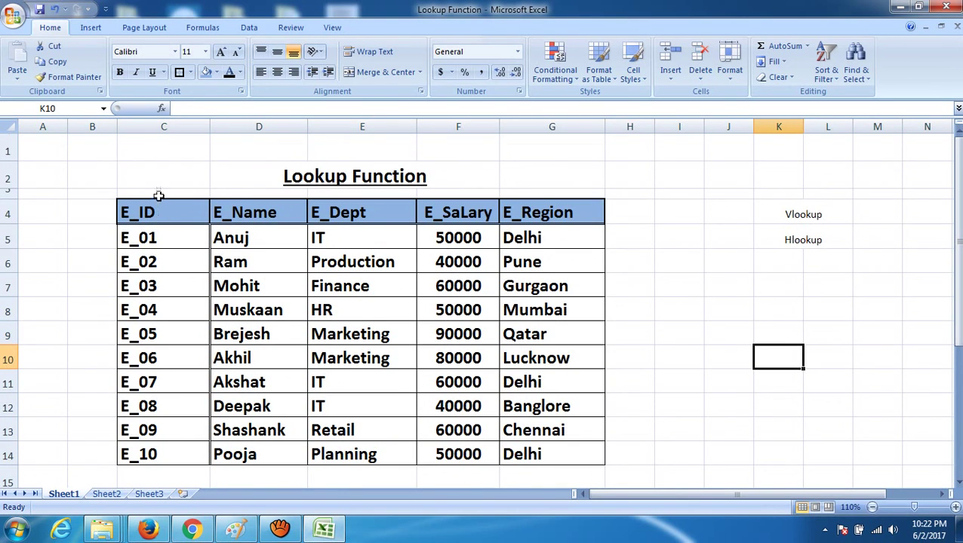
pyautogui.moveTo(157, 189); pyautogui.dragTo(246, 181)
pyautogui.click(680, 232)
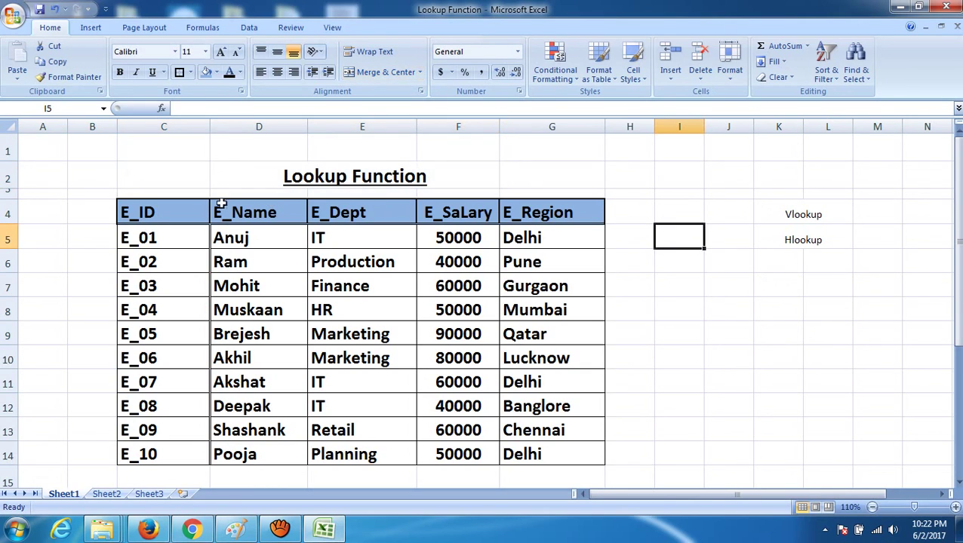
pyautogui.click(259, 129)
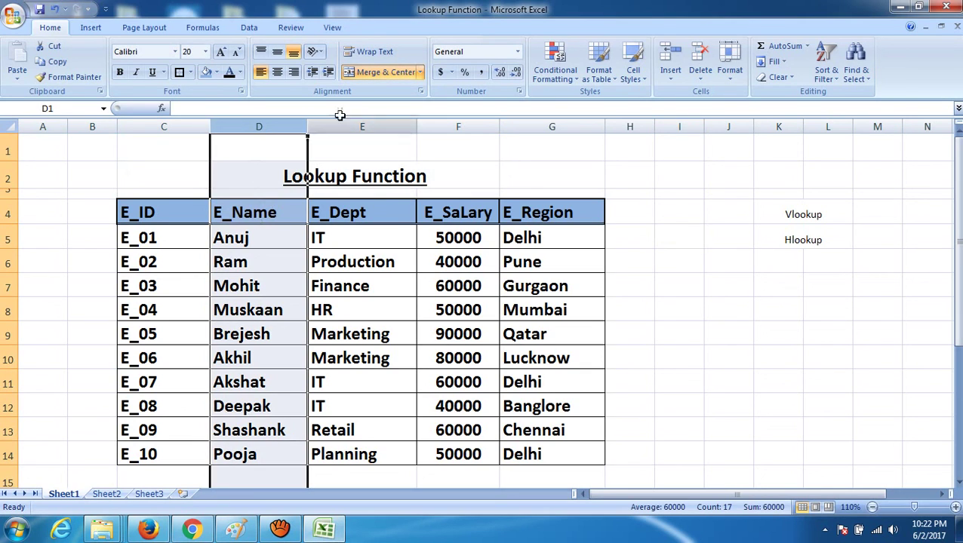
pyautogui.click(365, 127)
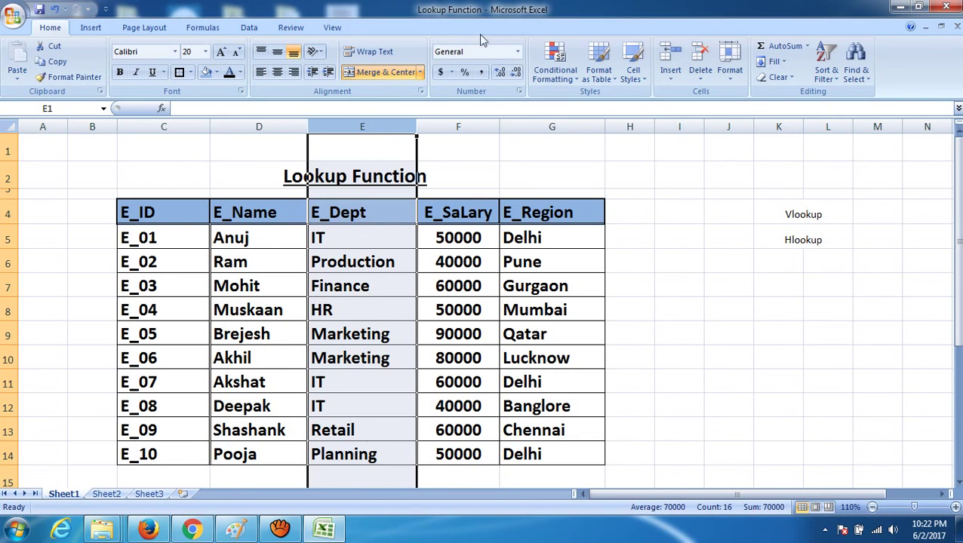
pyautogui.click(463, 124)
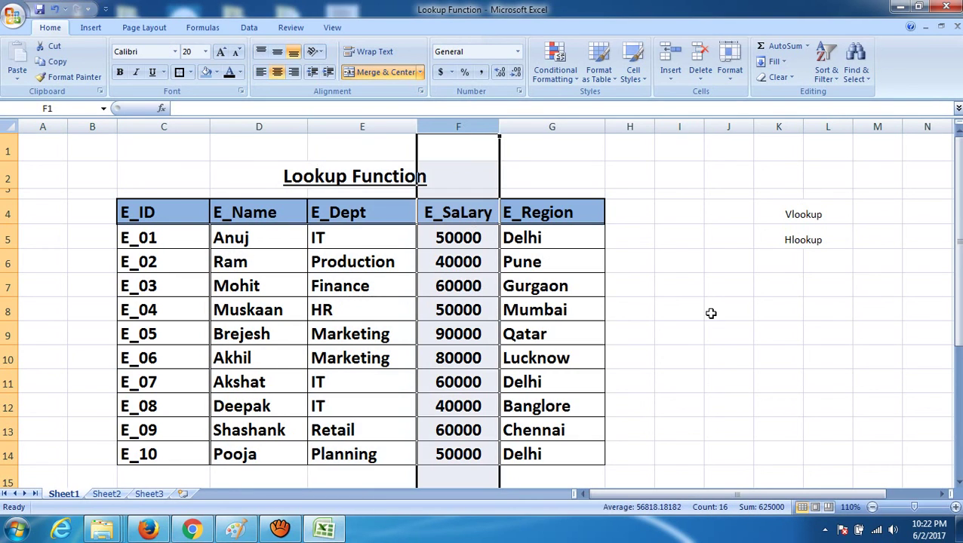
pyautogui.moveTo(957, 277); pyautogui.dragTo(957, 249)
pyautogui.click(746, 316)
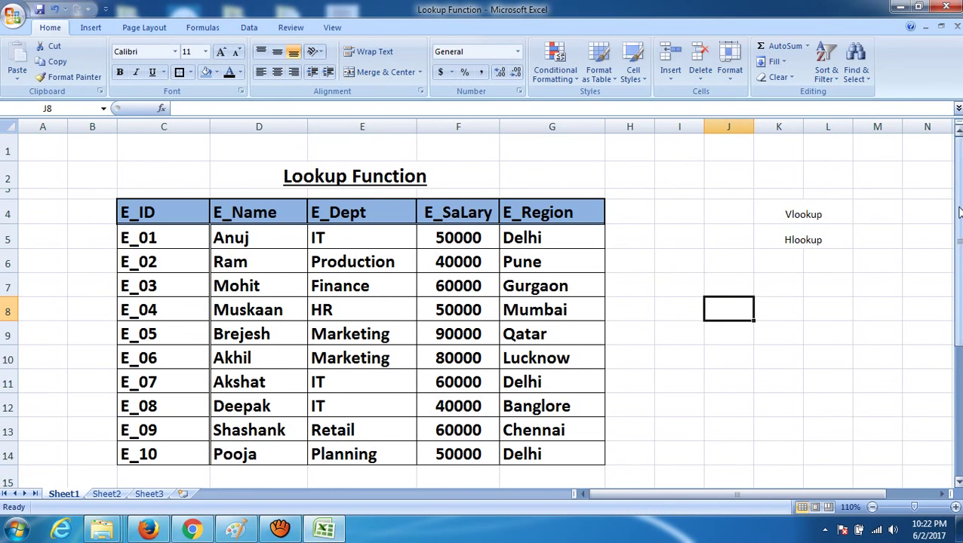
# Step: Compare the horizontal table's layout with the vertical table and the Vlookup label in K4
pyautogui.moveTo(958, 213); pyautogui.dragTo(960, 345)
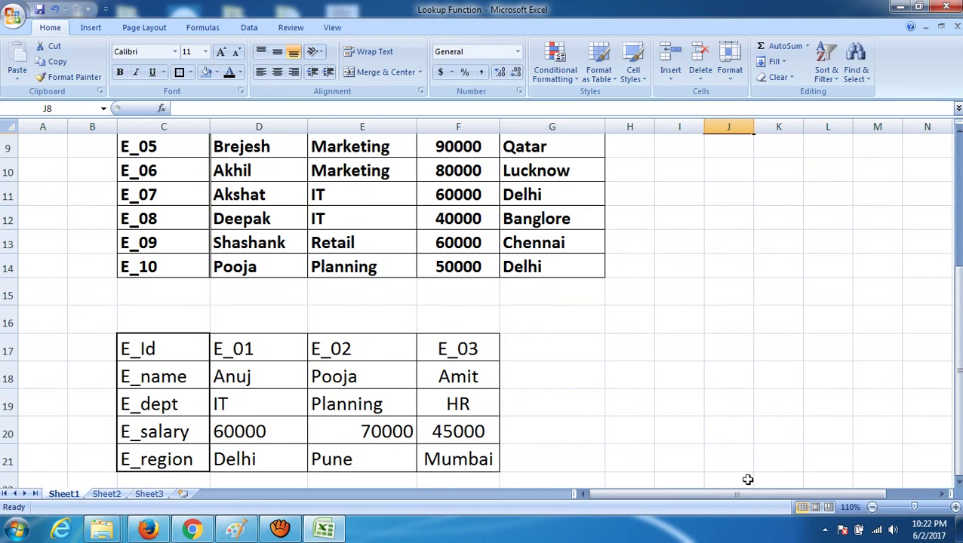
pyautogui.moveTo(959, 262); pyautogui.dragTo(959, 159)
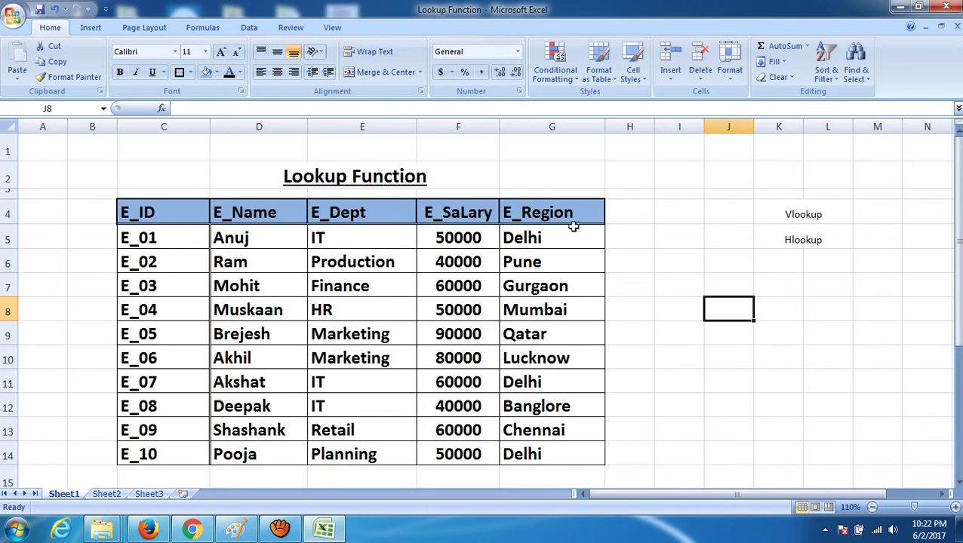
pyautogui.click(794, 216)
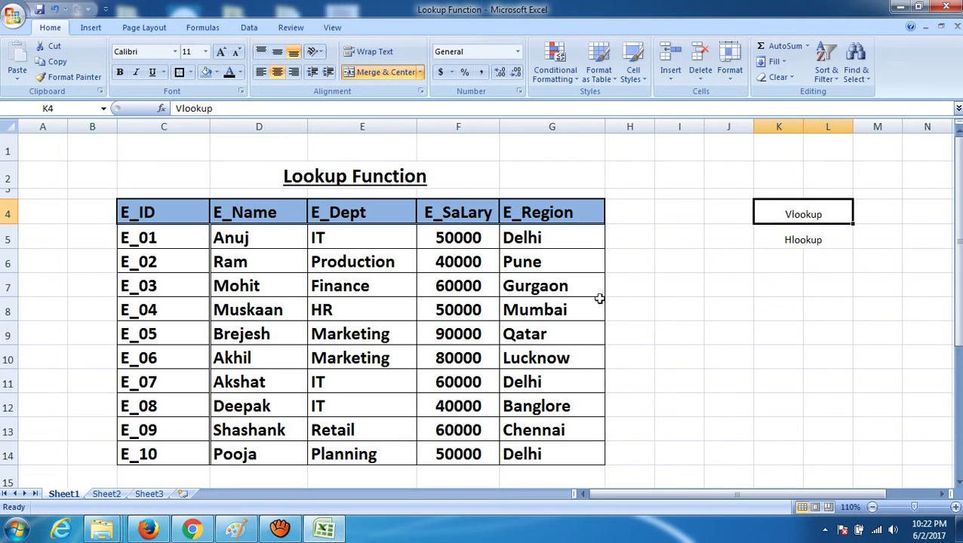
# Step: Inspect the E_ID entry in E4 and the VLOOKUP formula in the E_Name cell E6 on Sheet2
pyautogui.click(123, 495)
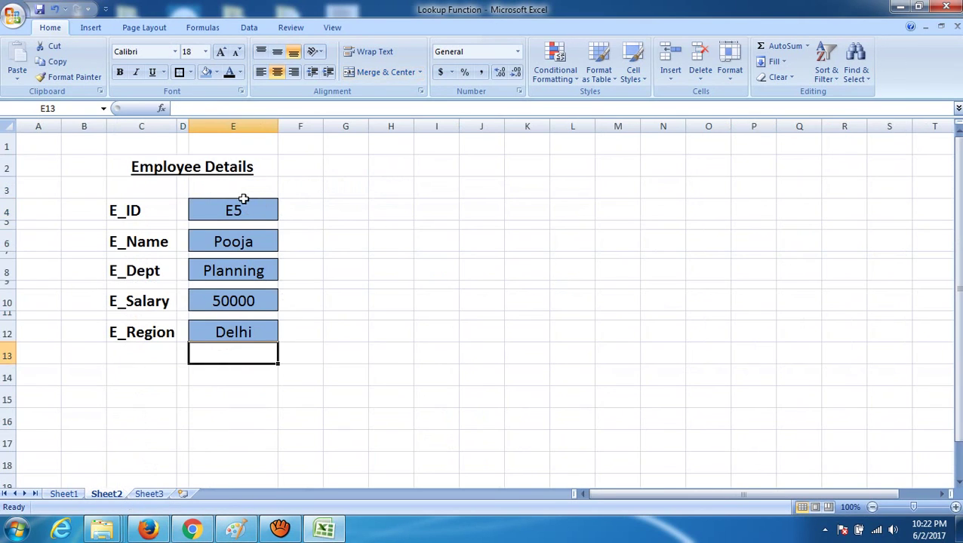
pyautogui.doubleClick(244, 206)
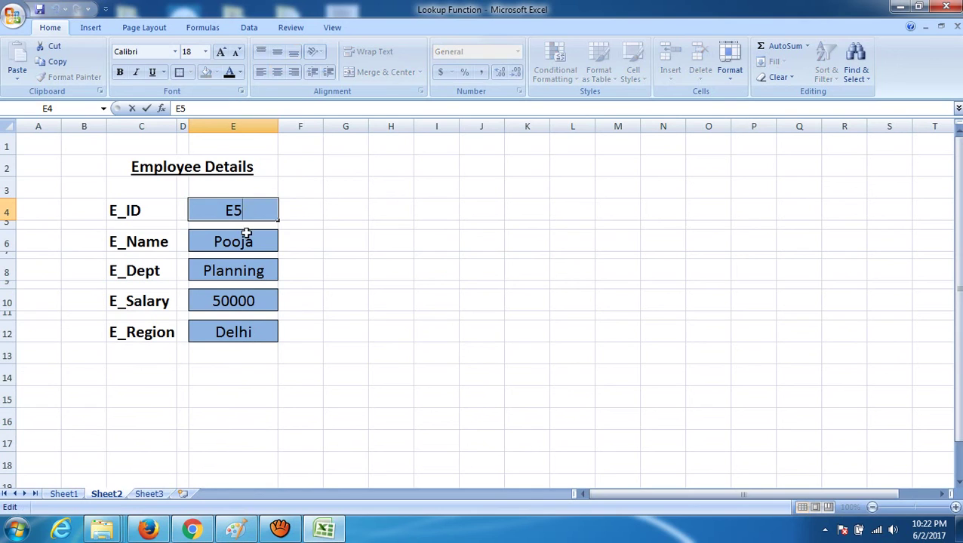
pyautogui.doubleClick(246, 236)
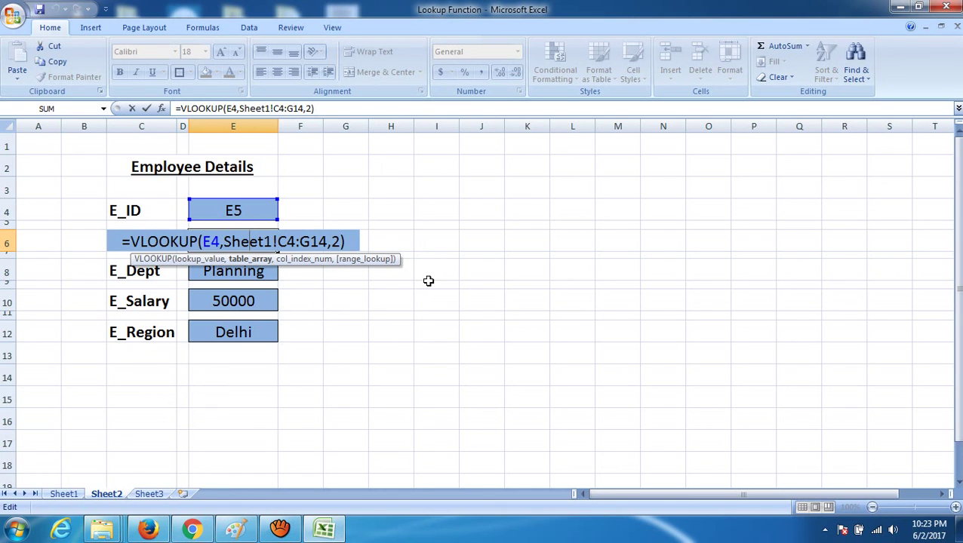
pyautogui.click(279, 529)
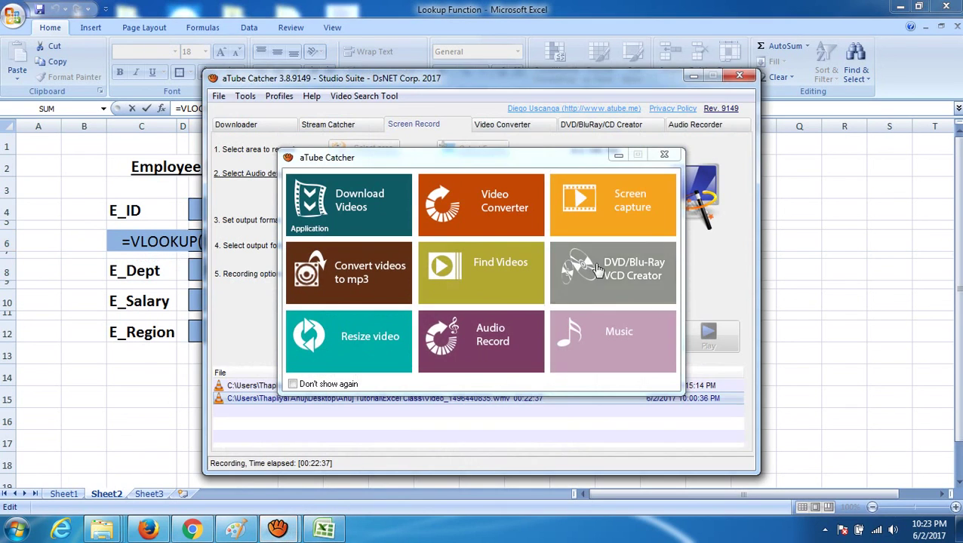
pyautogui.click(618, 156)
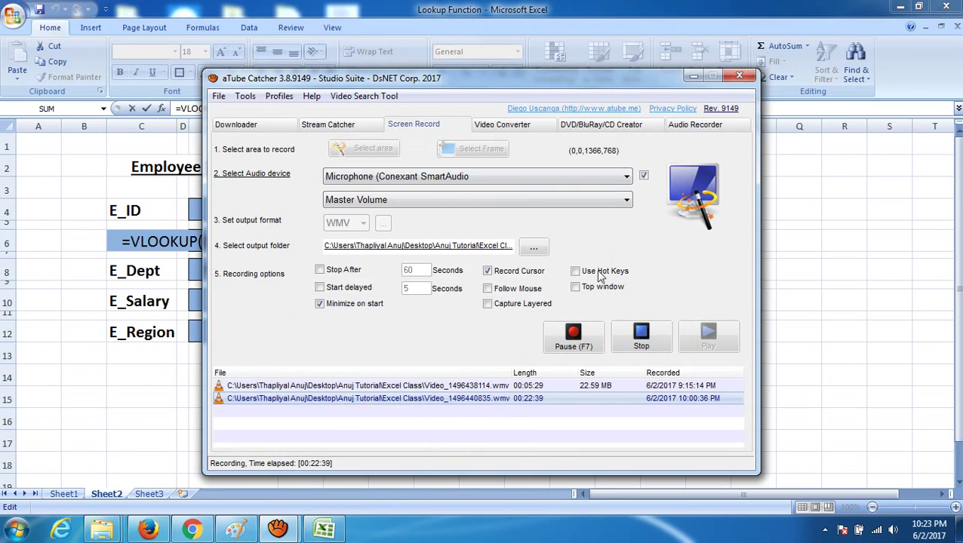